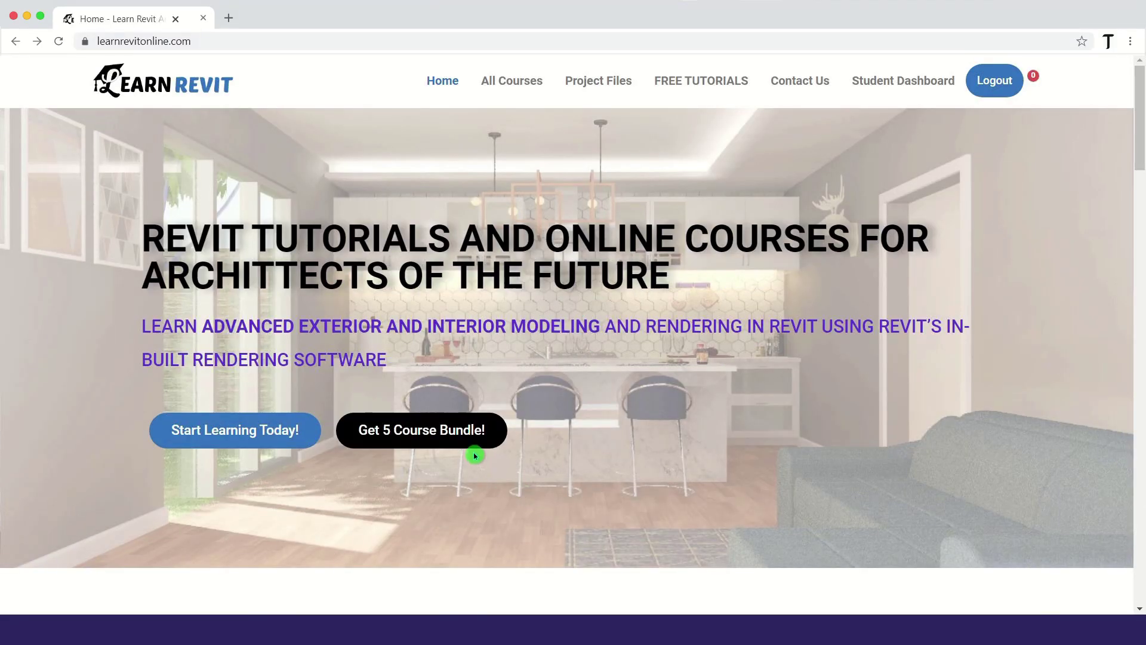
Open the learnrevitonline.com course bundle page from the intro banner link
click(475, 456)
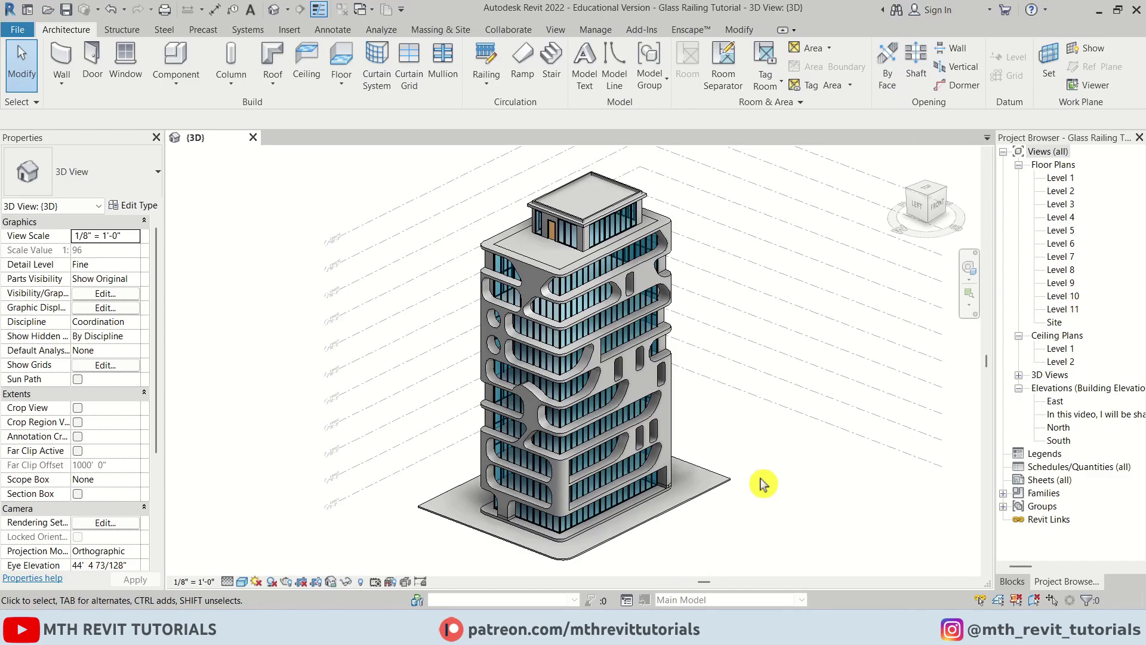
shift+middle_drag(784, 441, 805, 480)
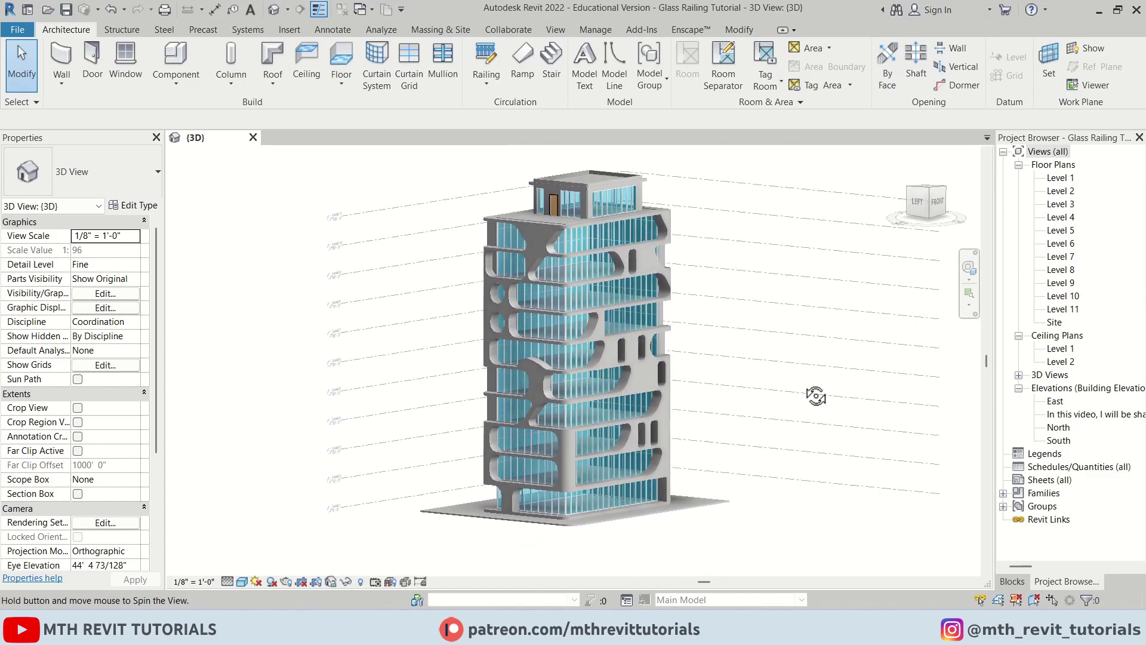
shift+middle_drag(879, 429, 670, 442)
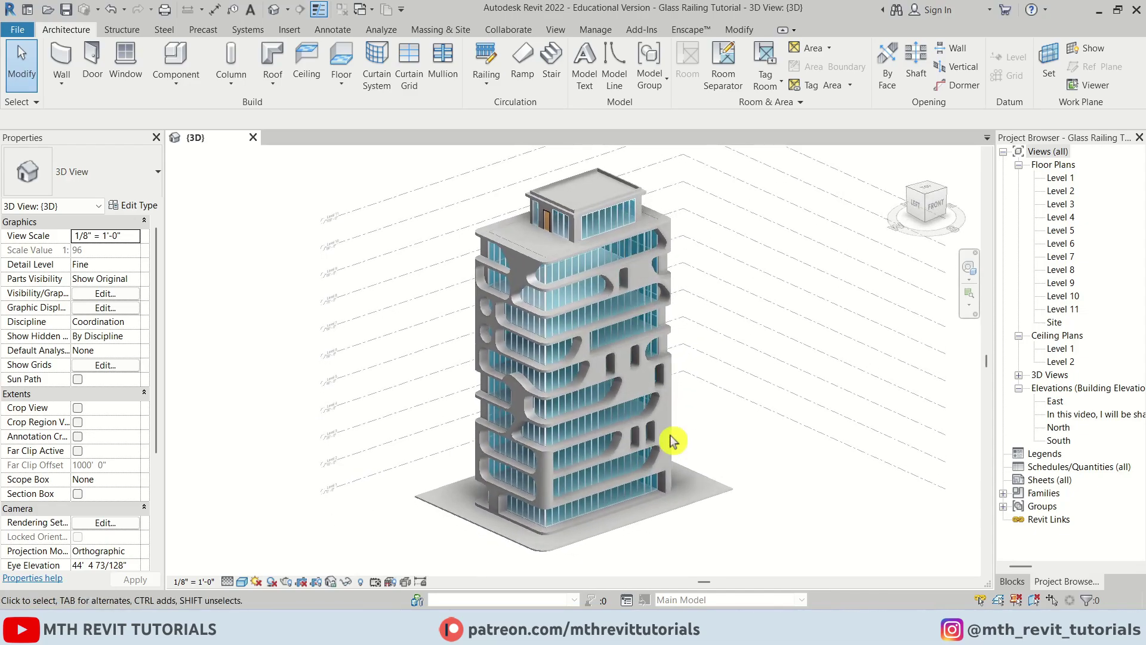
scroll(555, 353, up, 5)
scroll(608, 430, down, 4)
middle_drag(616, 488, 636, 339)
scroll(633, 345, down, 5)
middle_drag(568, 289, 557, 357)
scroll(545, 478, up, 5)
middle_drag(539, 485, 578, 466)
scroll(583, 325, down, 5)
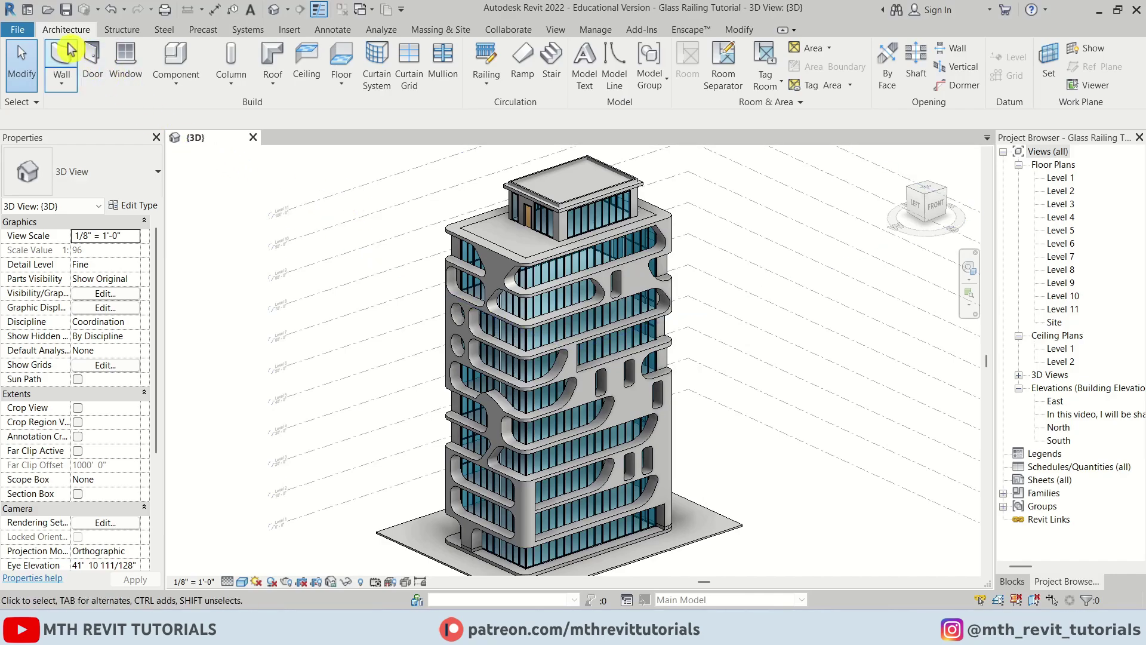
Create a new family from Profile.rft in the English-Imperial templates folder
click(17, 30)
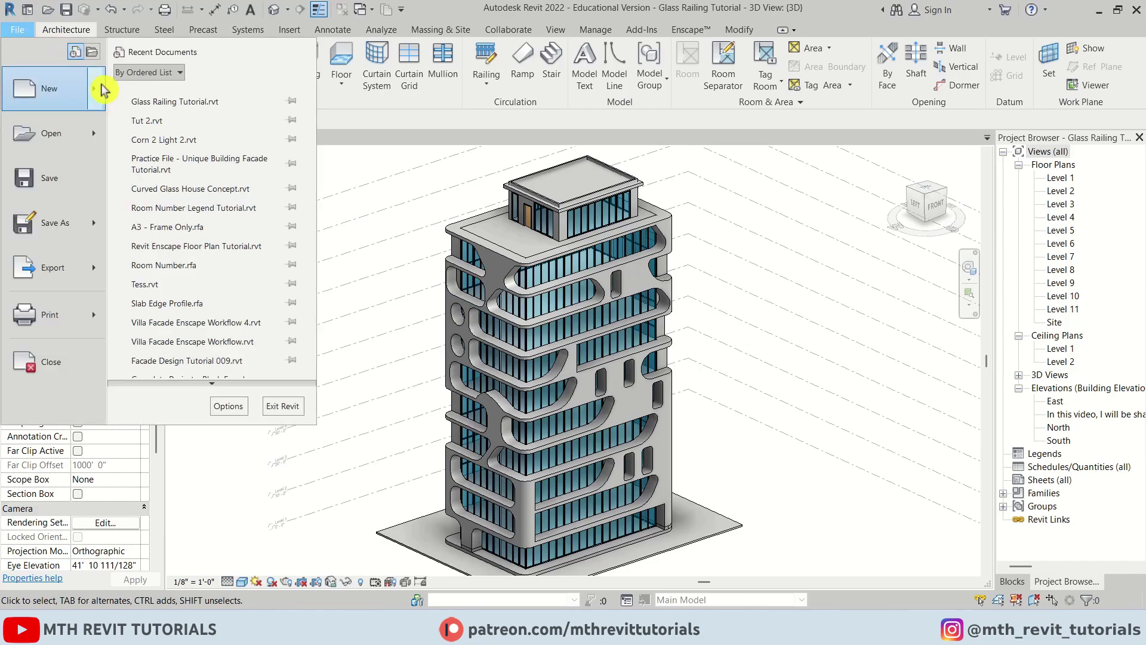
mouse_move(102, 90)
click(157, 135)
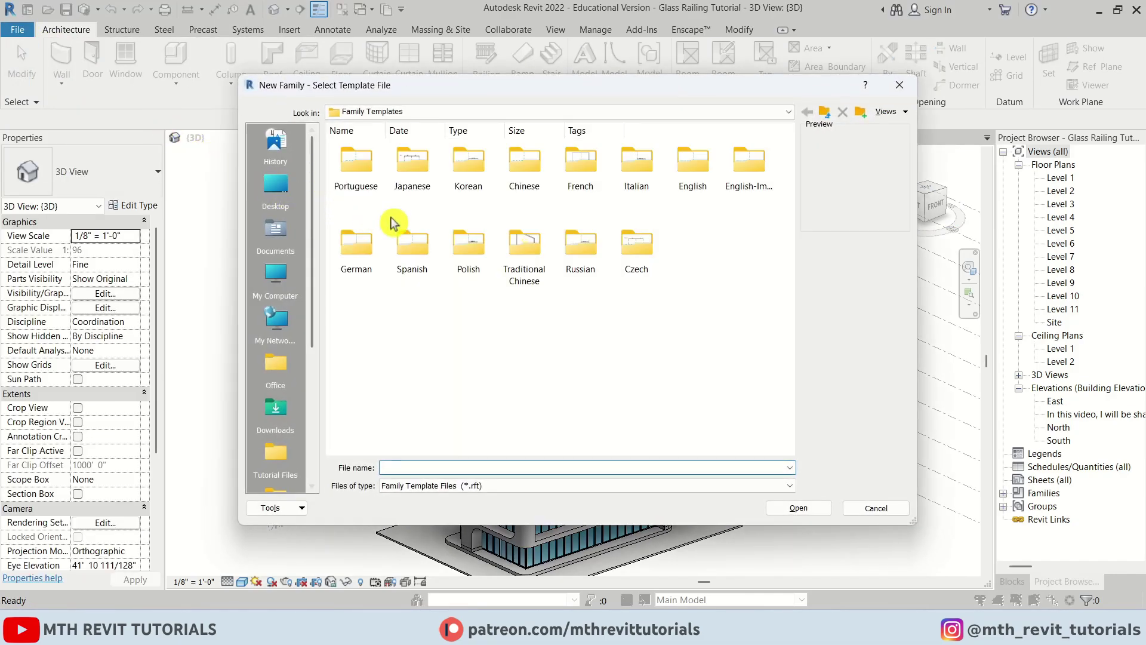
click(764, 194)
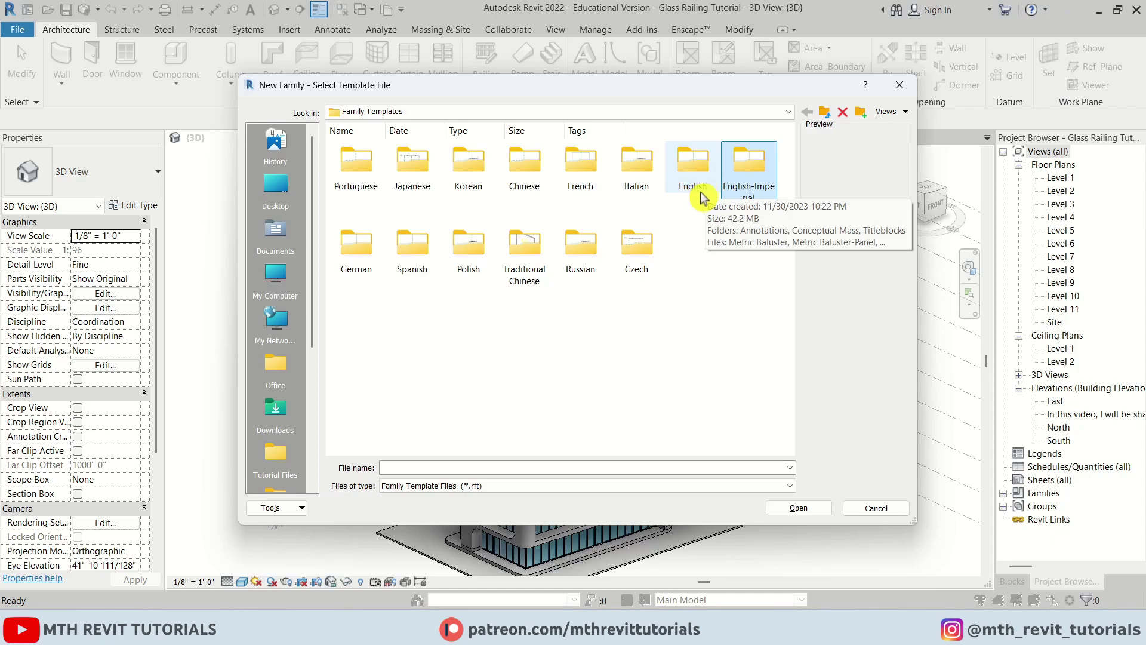
double_click(761, 192)
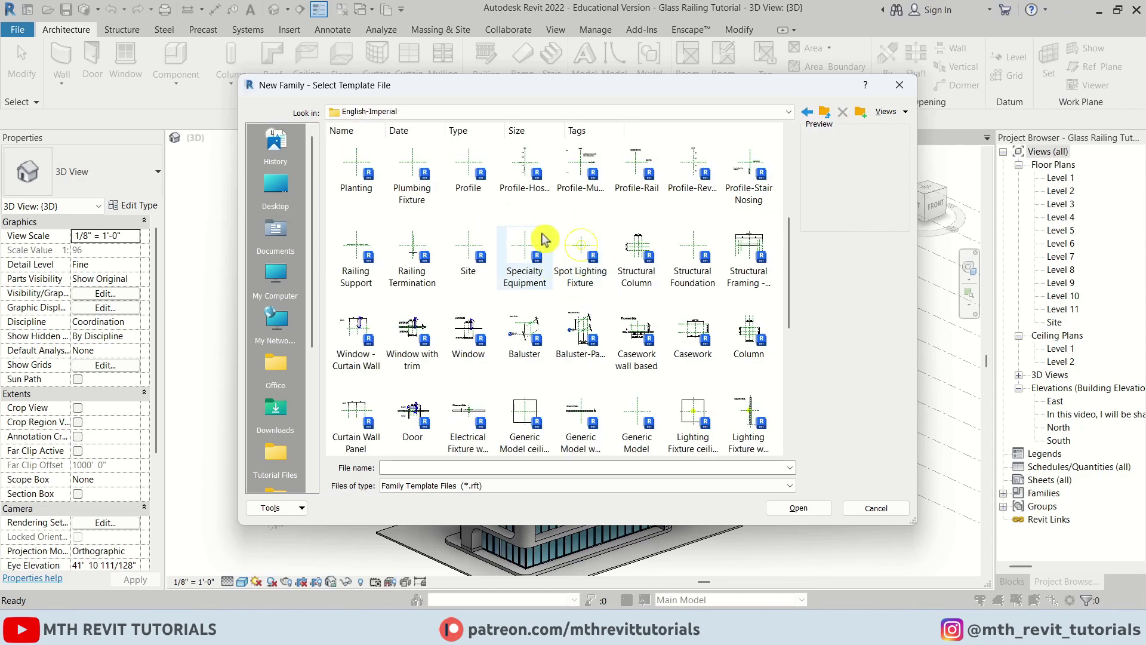
scroll(475, 215, down, 3)
scroll(478, 286, up, 6)
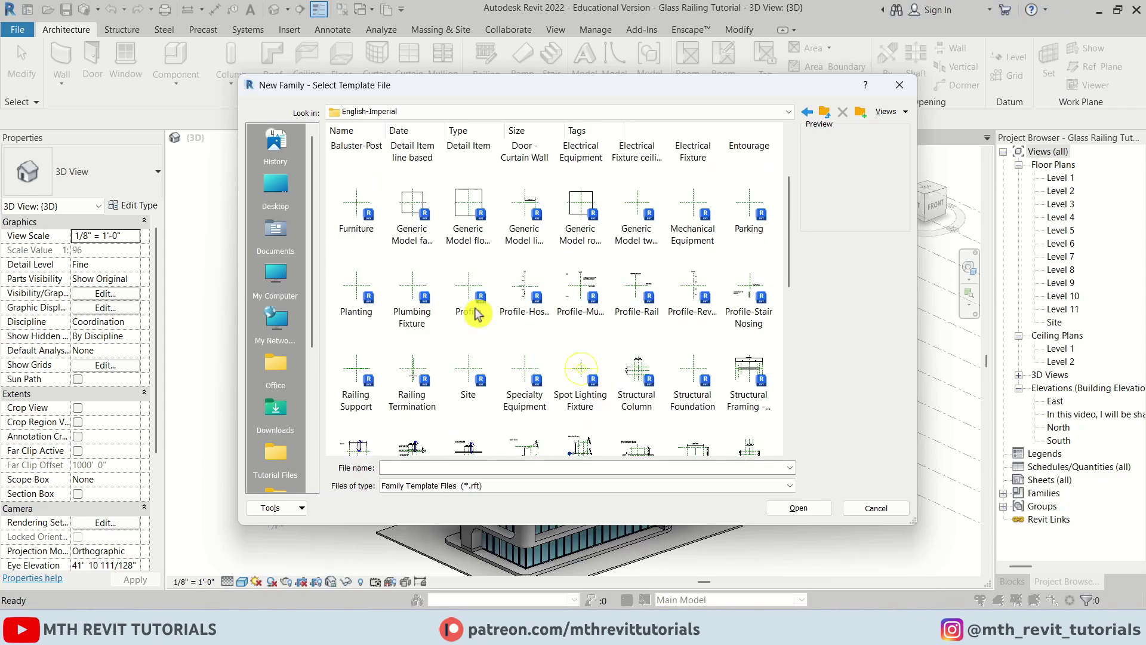
scroll(477, 313, up, 3)
scroll(541, 352, down, 3)
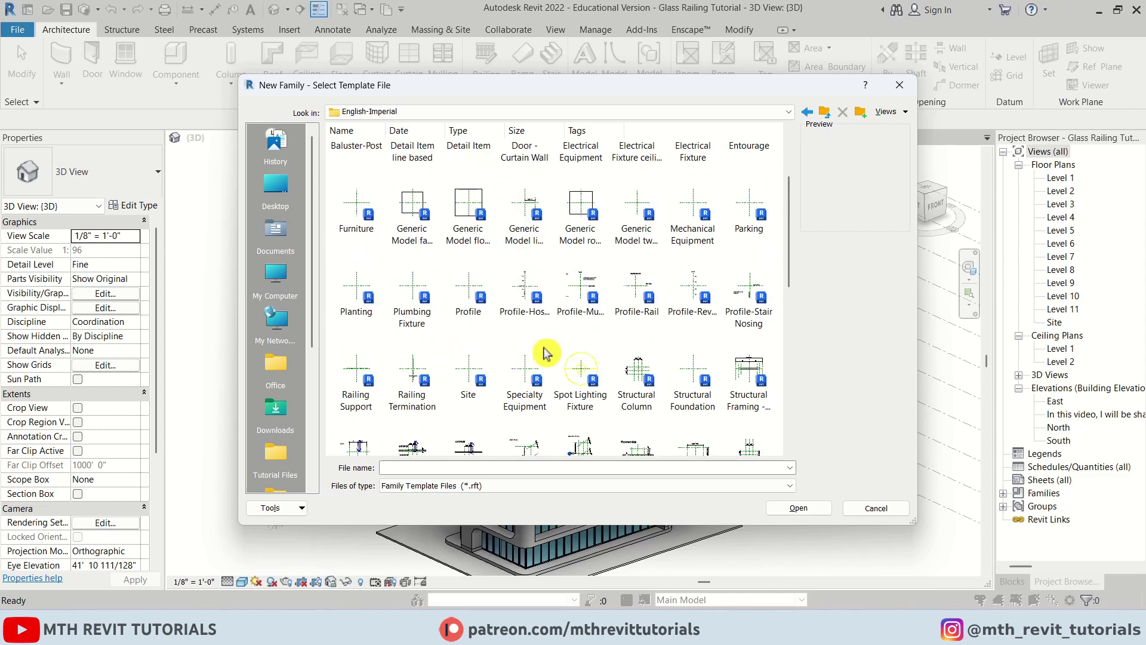
click(467, 299)
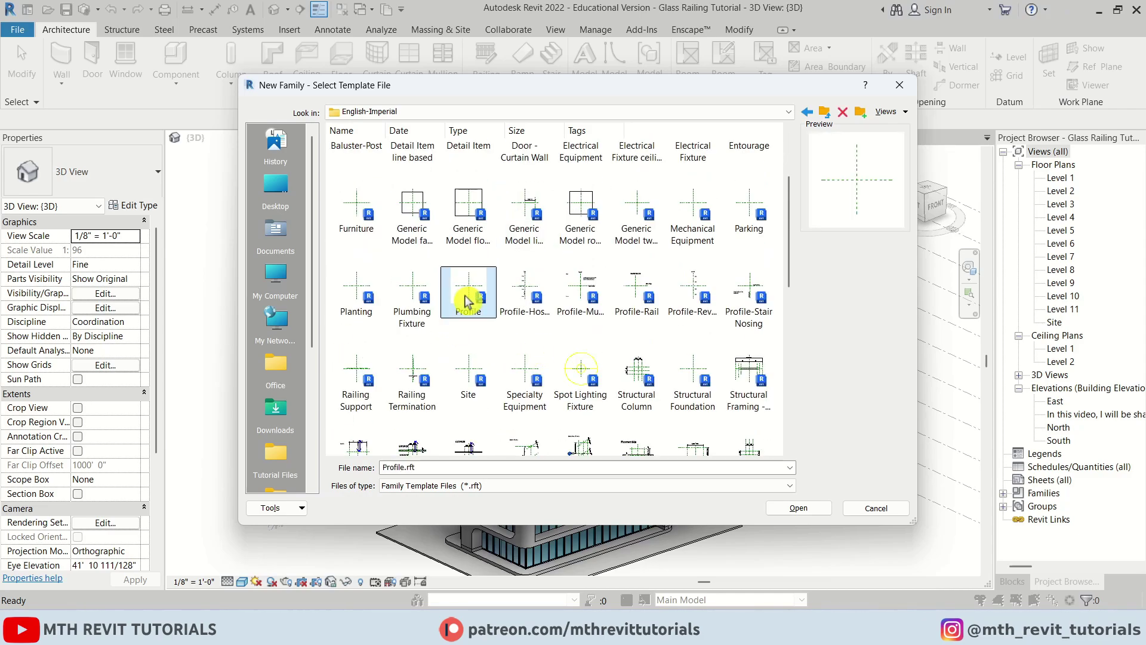
click(800, 508)
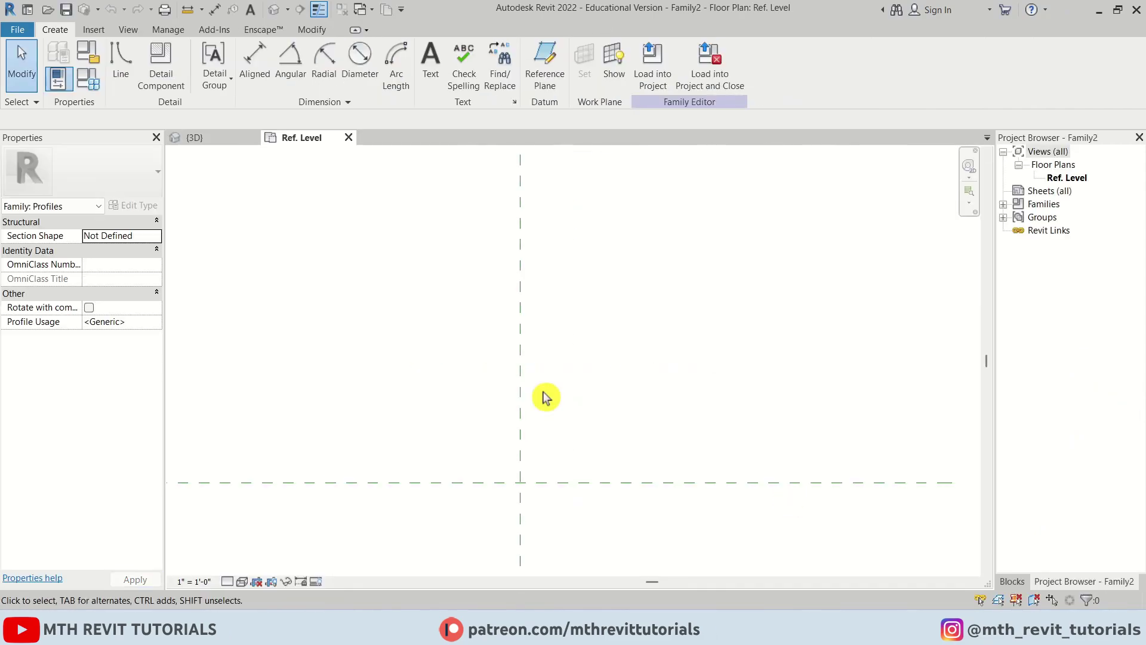
Sketch a rectangle of profile lines starting at the reference planes' intersection
middle_drag(492, 348, 537, 376)
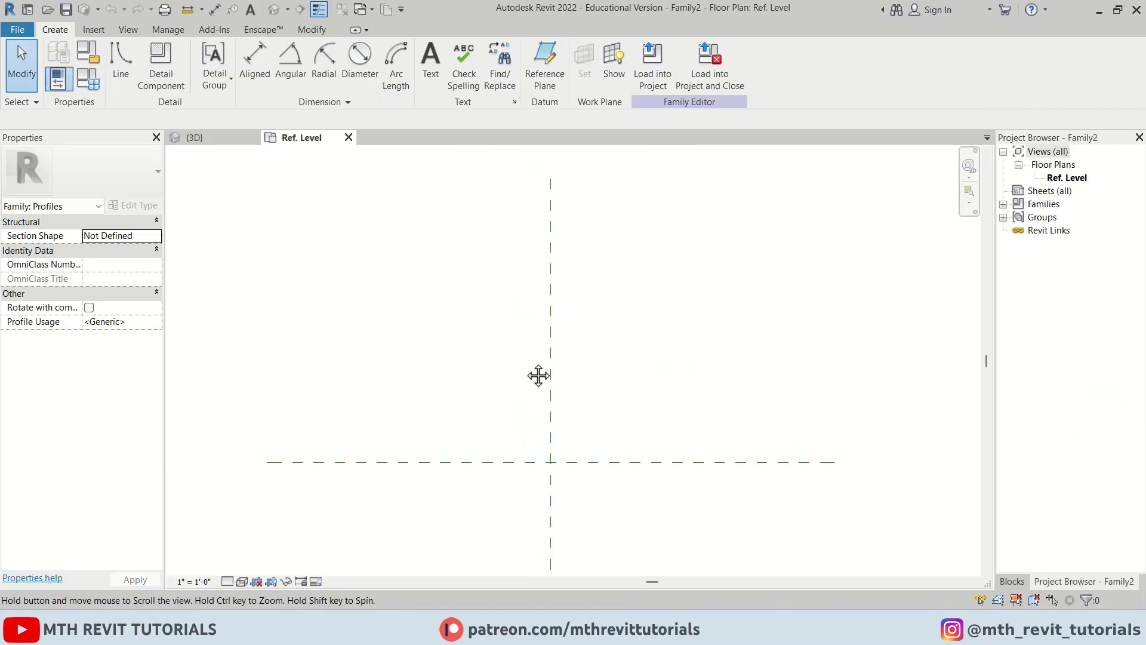
click(122, 76)
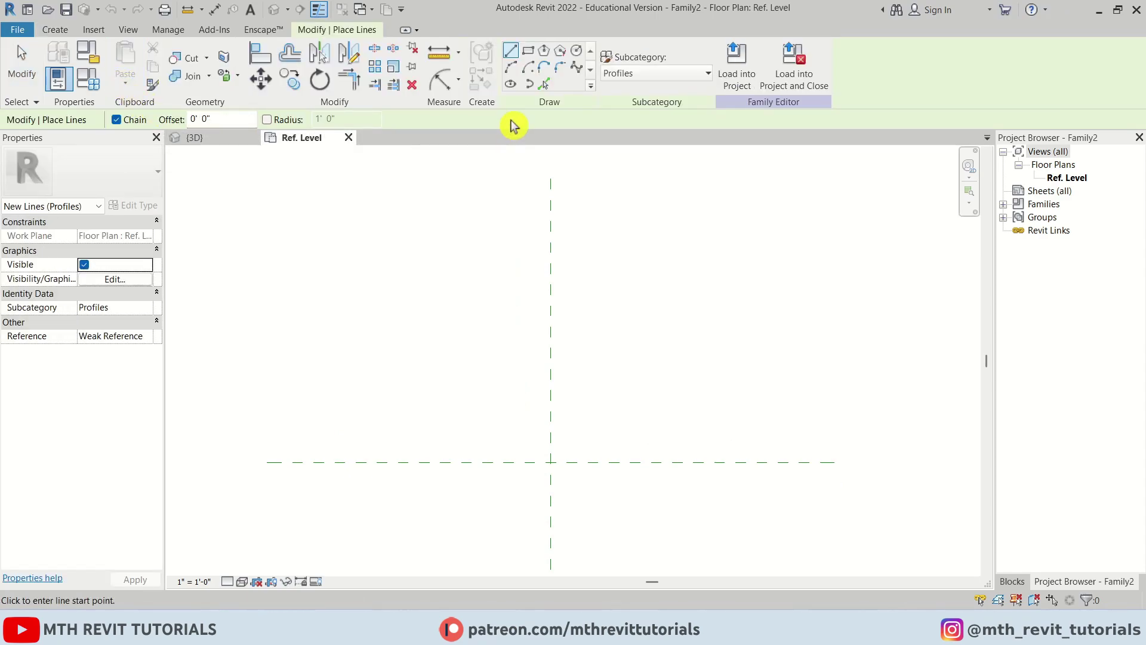
scroll(552, 464, up, 2)
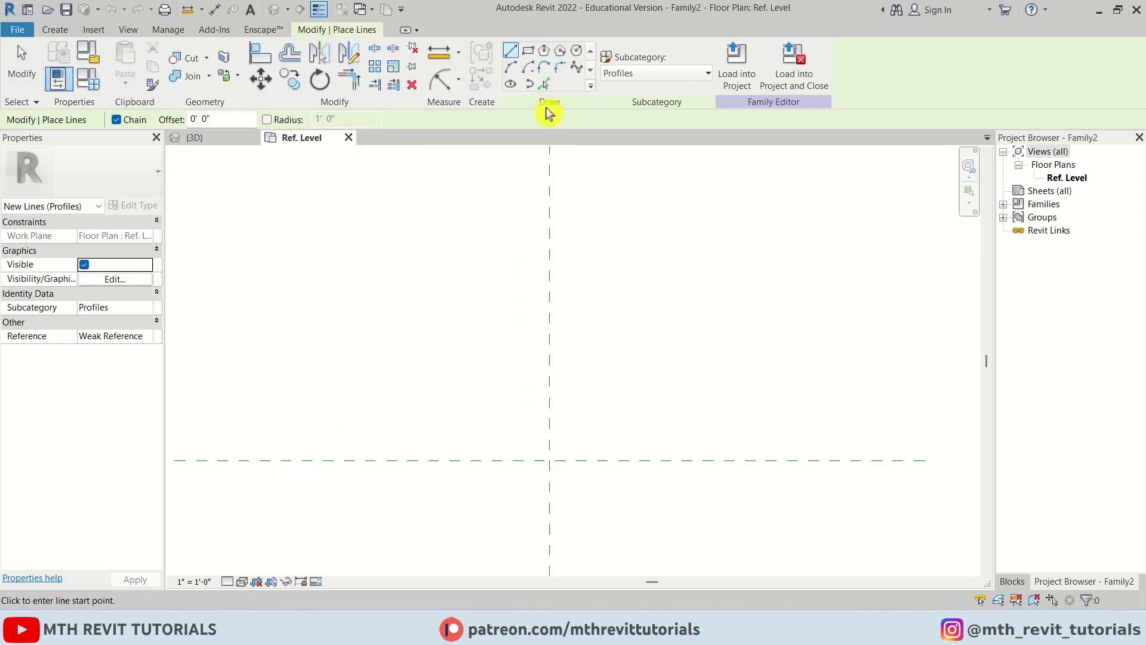
click(528, 52)
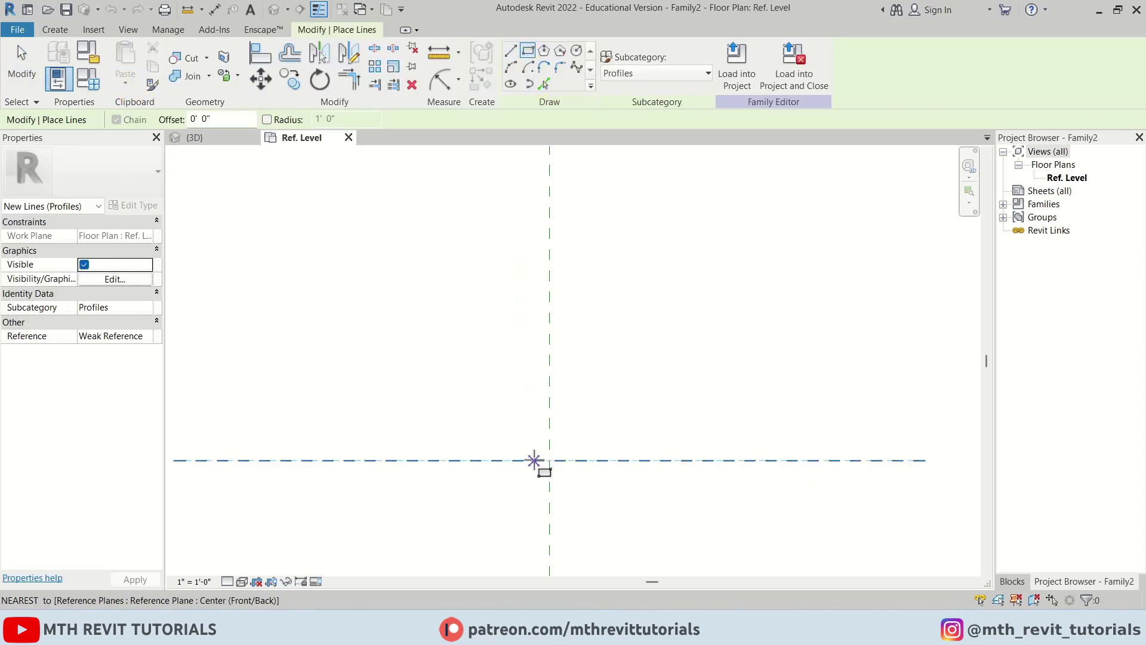
click(534, 461)
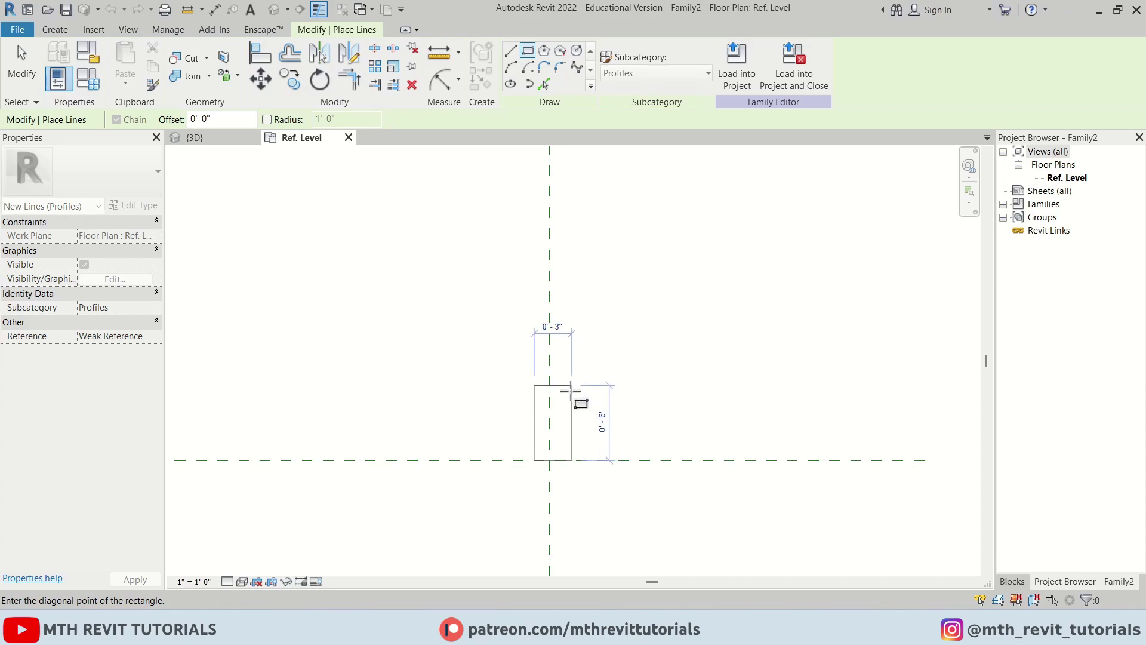
click(570, 391)
key(Escape)
key(Escape)
scroll(570, 429, up, 2)
Set the rectangle's height dimension to 3" to make it a 3-inch square
click(552, 365)
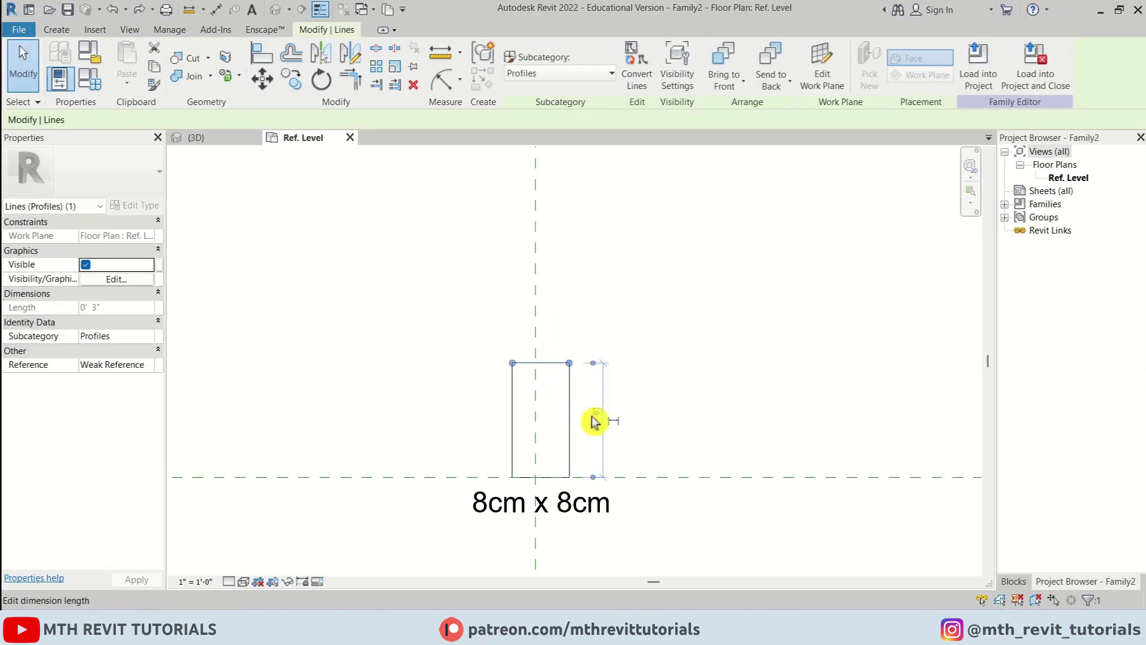
click(594, 418)
text(3)
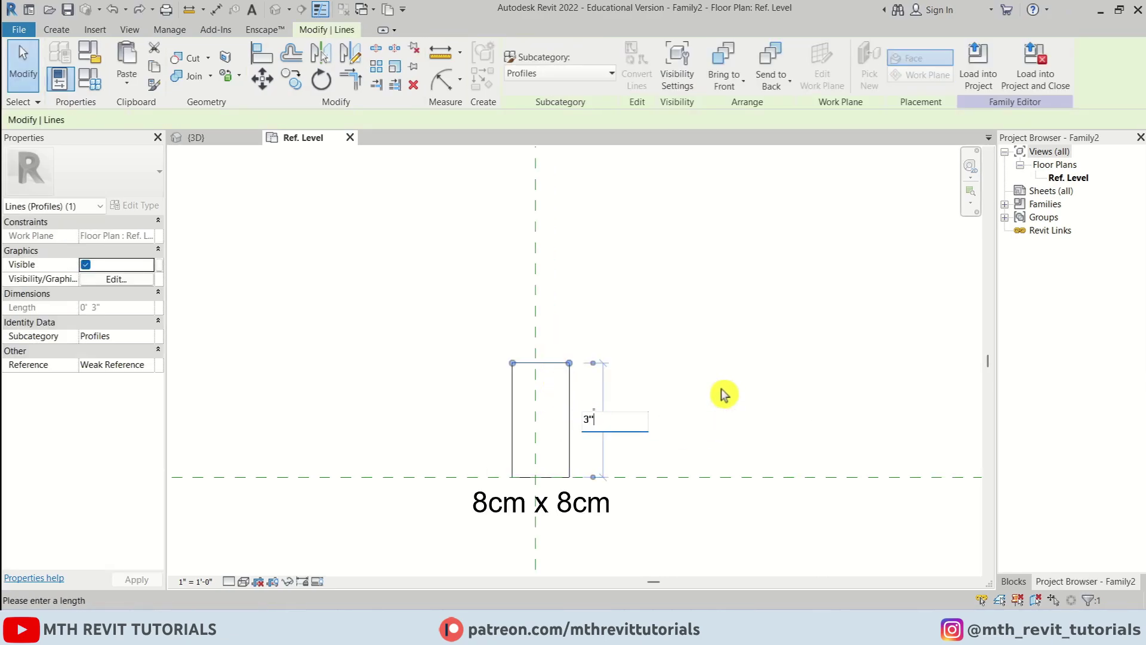
text(")
key(Return)
key(Escape)
Move the whole square chain so it is centred on the vertical reference plane
key(Tab)
scroll(555, 463, up, 3)
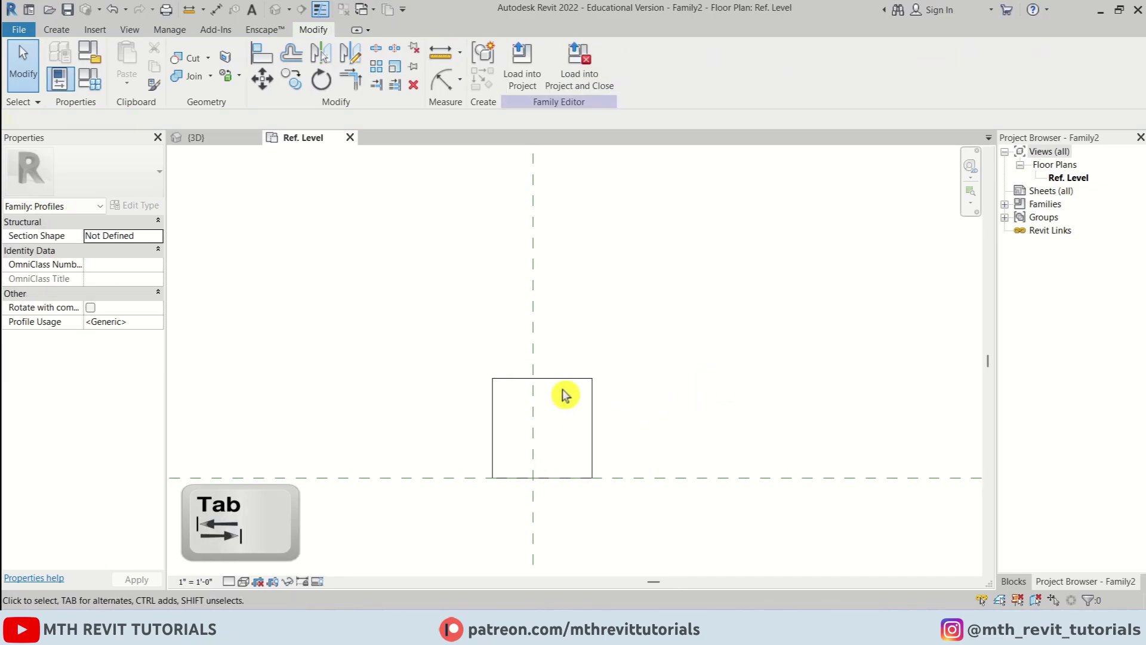
key(Tab)
click(569, 390)
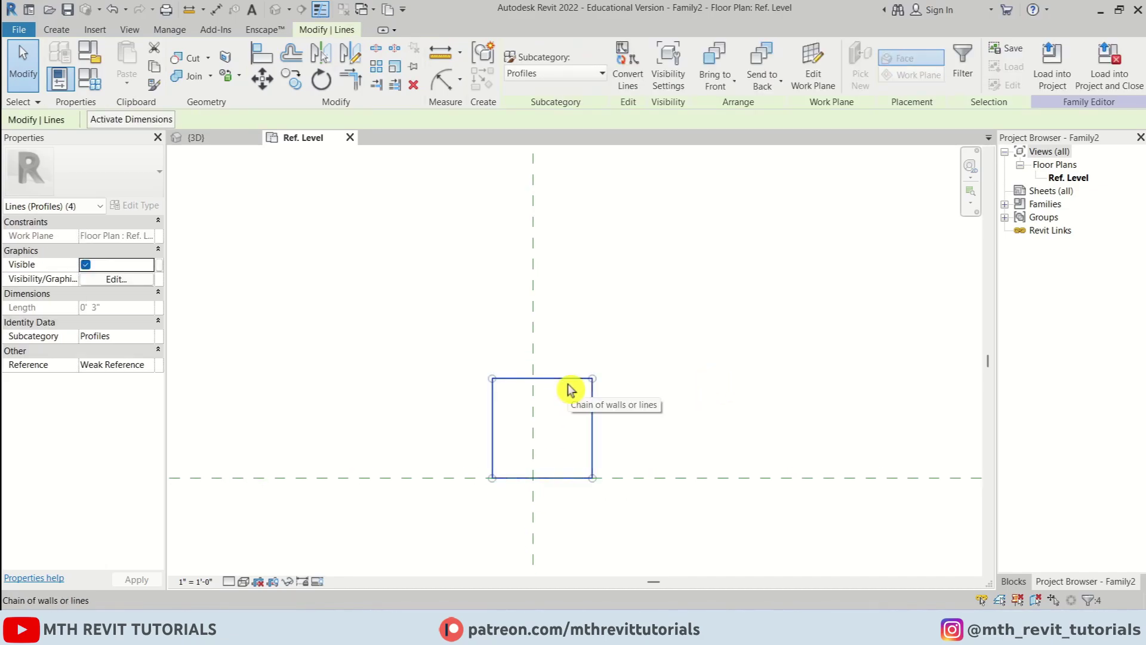
key(m)
key(v)
click(540, 379)
click(533, 379)
key(Escape)
scroll(558, 422, up, 2)
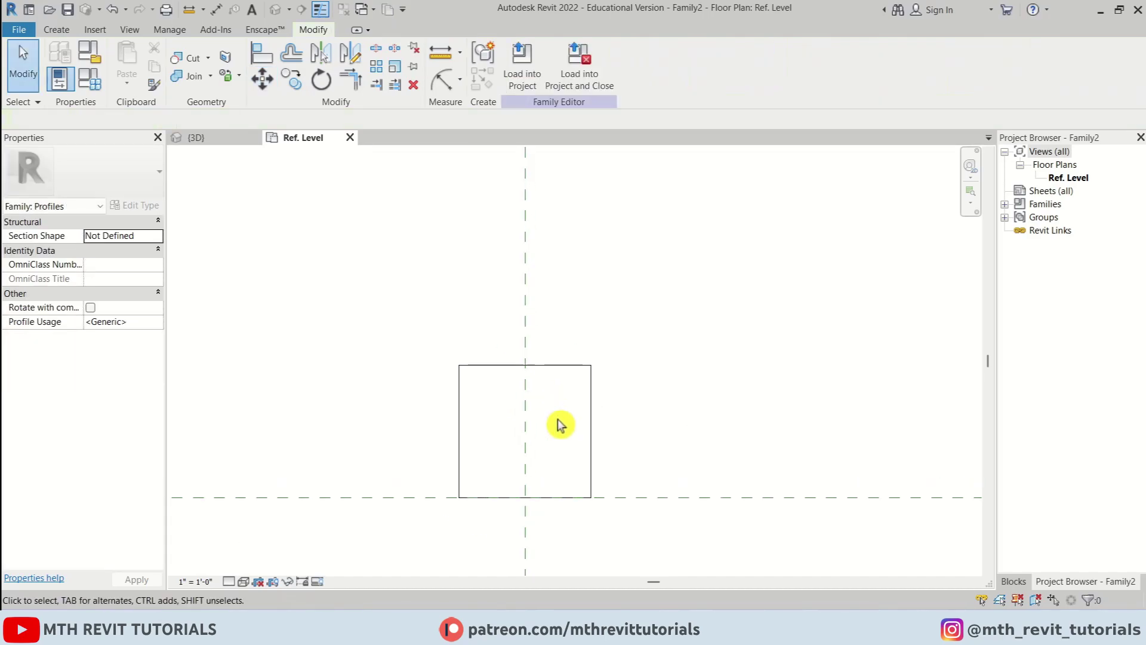
key(l)
key(i)
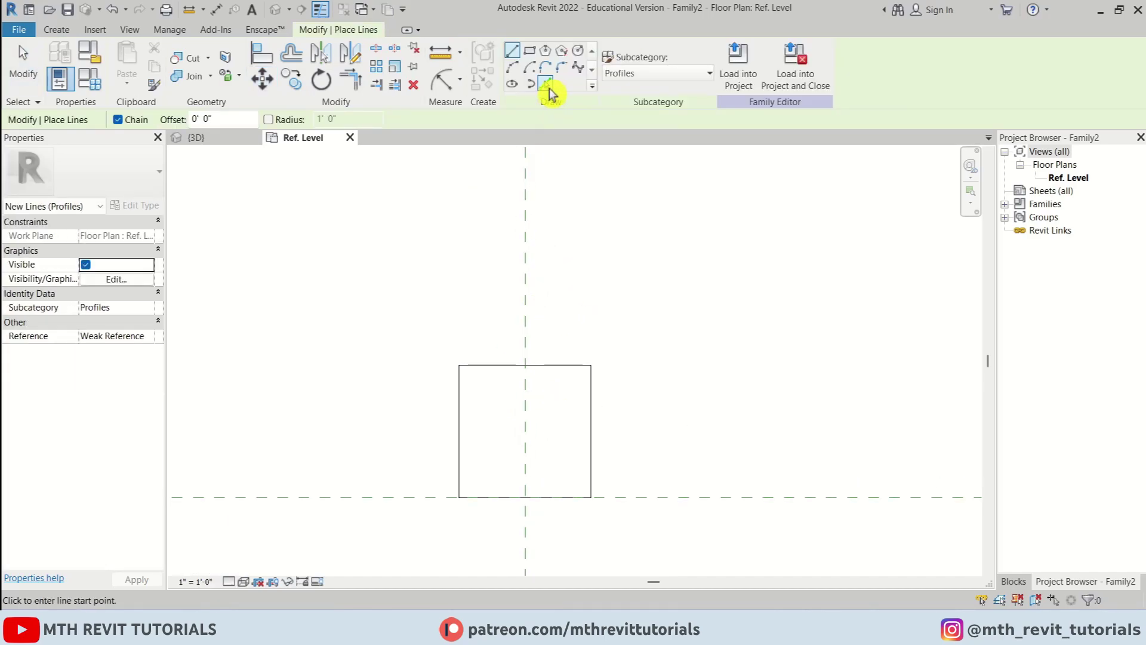
Add picked lines offset 2cm on each side of the centre plane plus a cross line above the bottom edge
click(546, 84)
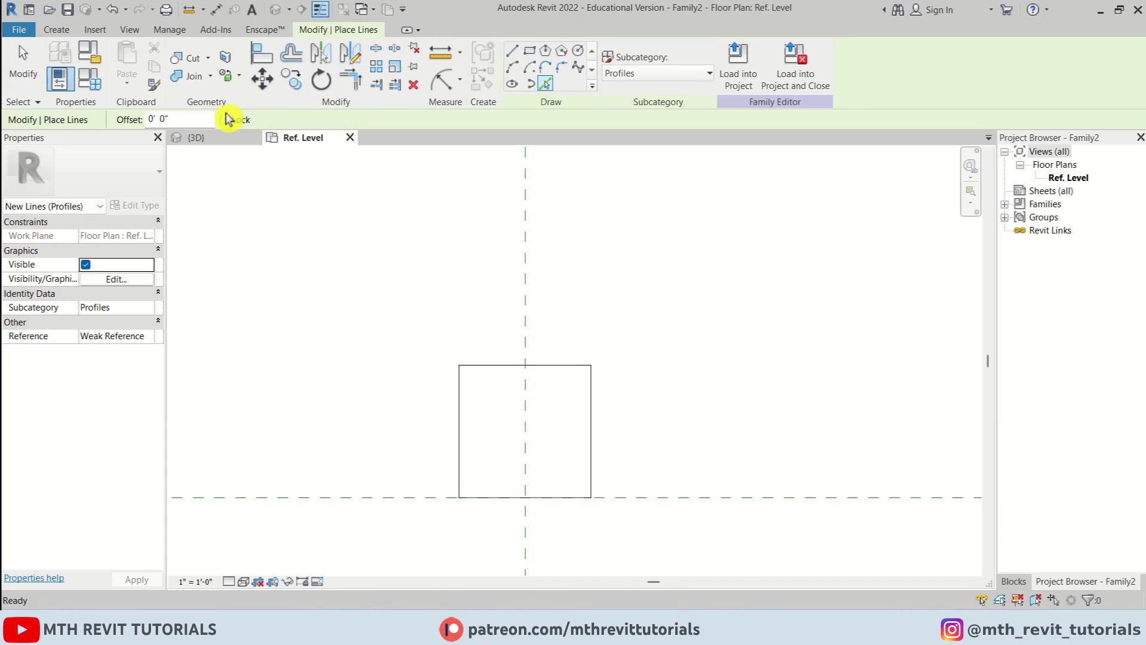
click(166, 119)
key(BackSpace)
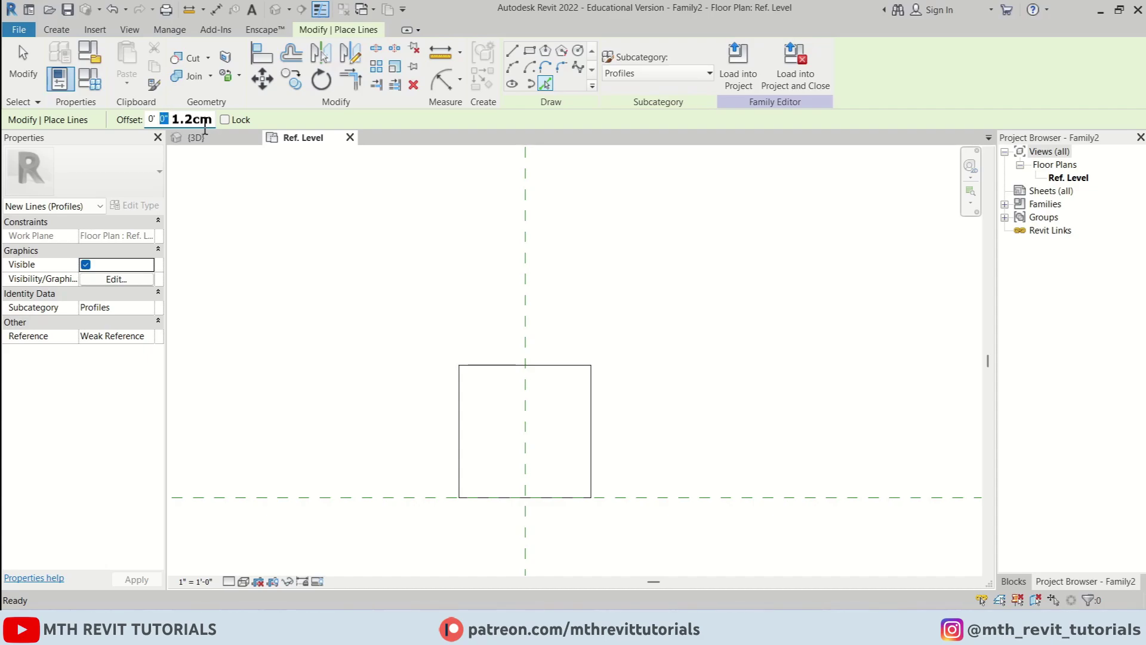
text(2cm)
key(Return)
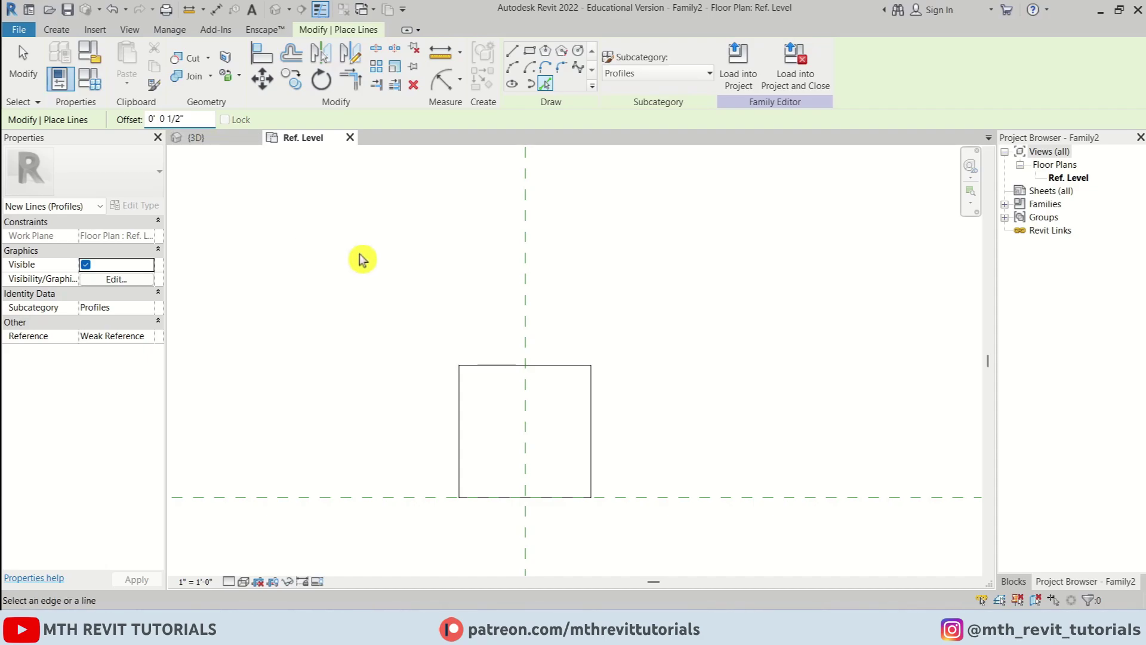
click(525, 418)
click(524, 415)
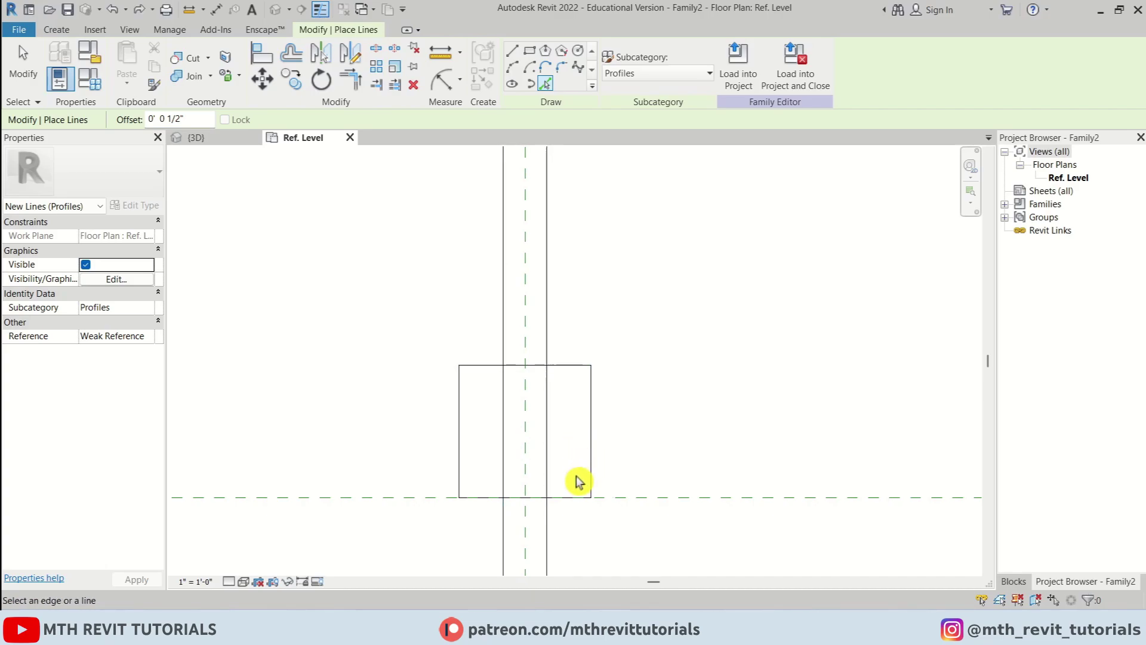
click(567, 498)
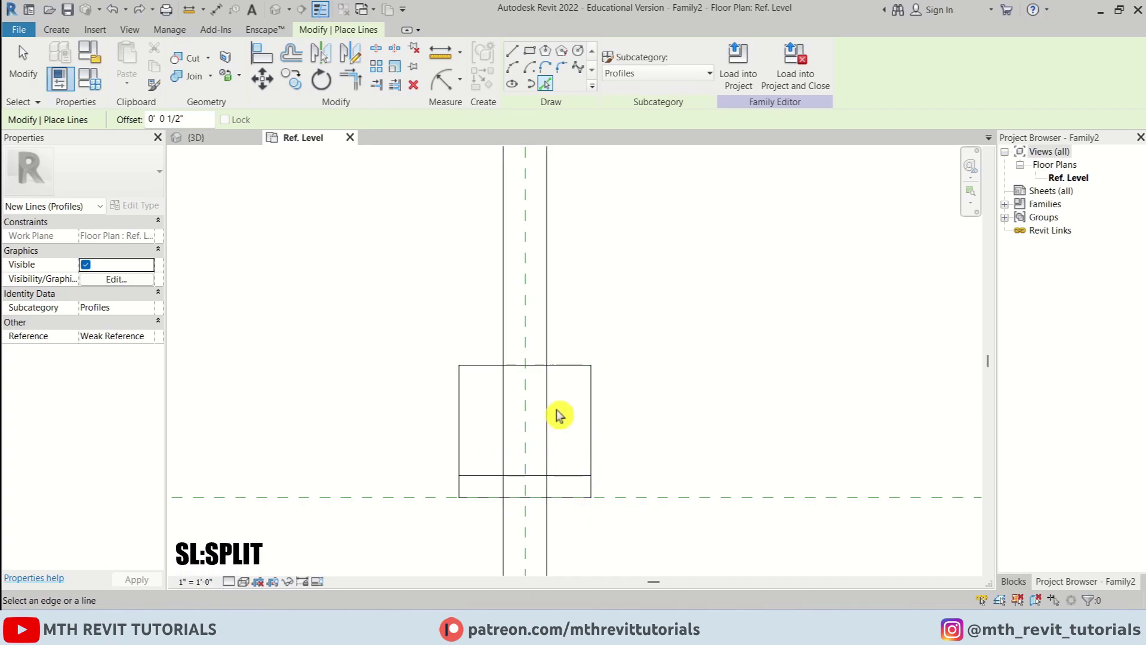
key(Escape)
key(Escape)
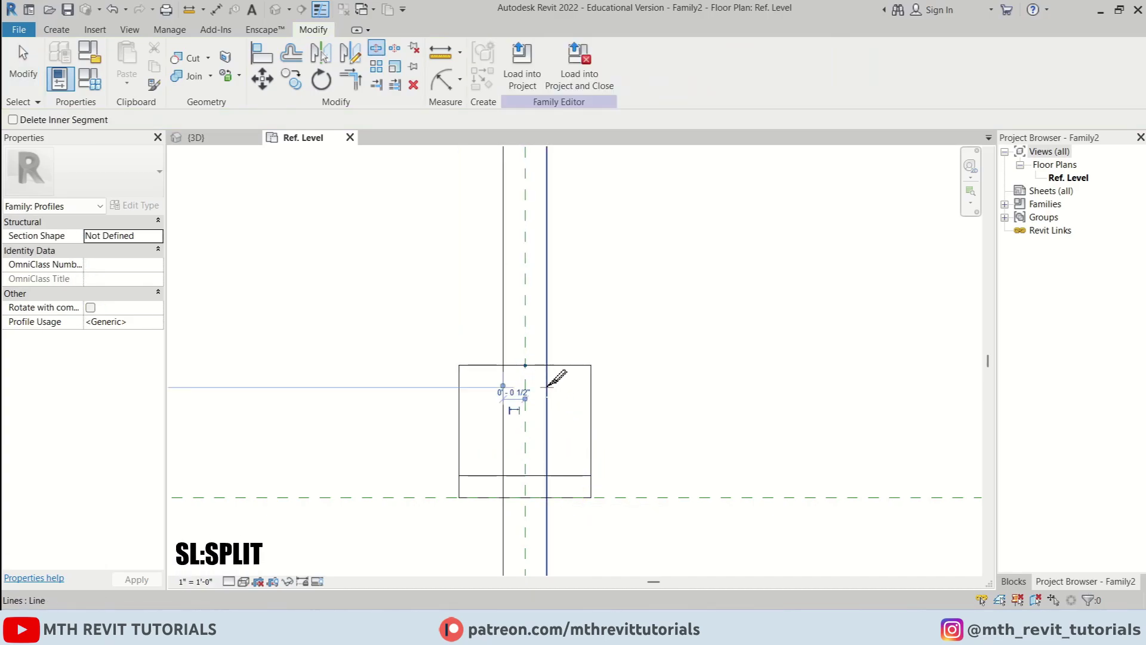
Trim the inner lines and cross line to corners, cutting the slot into a U profile
key(t)
key(r)
click(550, 387)
click(567, 365)
click(504, 392)
click(495, 365)
click(502, 425)
click(524, 477)
click(537, 476)
click(556, 464)
key(Escape)
key(Escape)
Check the finished U profile's lines and reposition it near the bottom of the view
drag(370, 306, 638, 528)
click(518, 468)
scroll(455, 463, down, 5)
scroll(581, 466, up, 3)
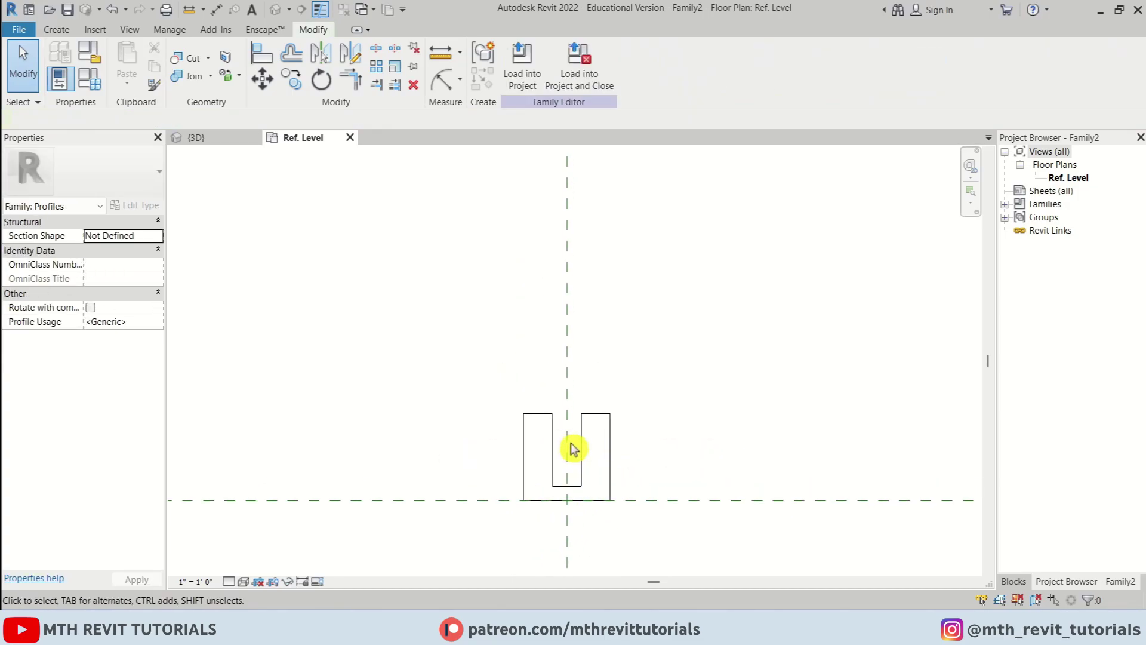
scroll(563, 450, down, 1)
middle_drag(657, 308, 651, 365)
Pick a profile line offset 3' above the horizontal reference plane
key(l)
key(i)
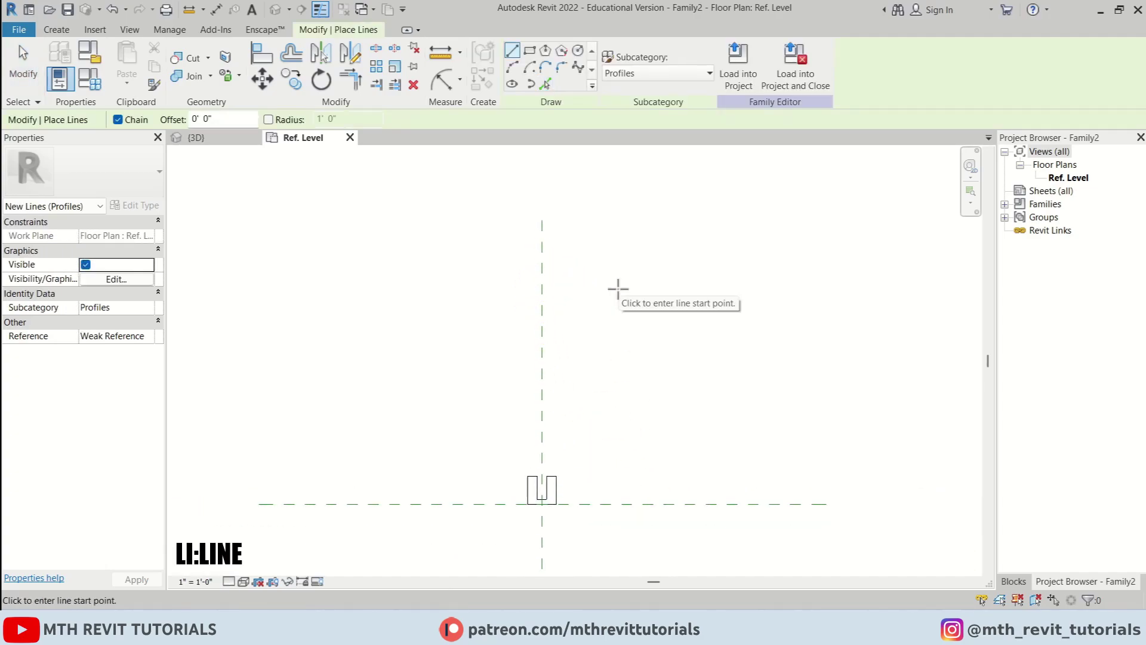
middle_drag(581, 288, 587, 297)
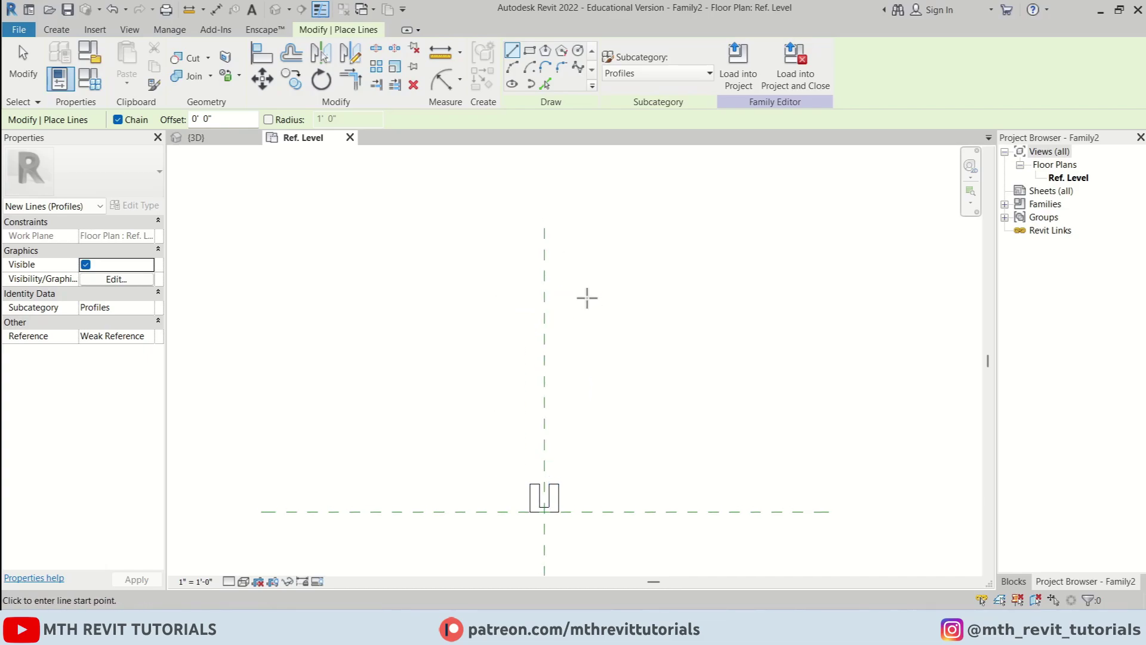
click(545, 84)
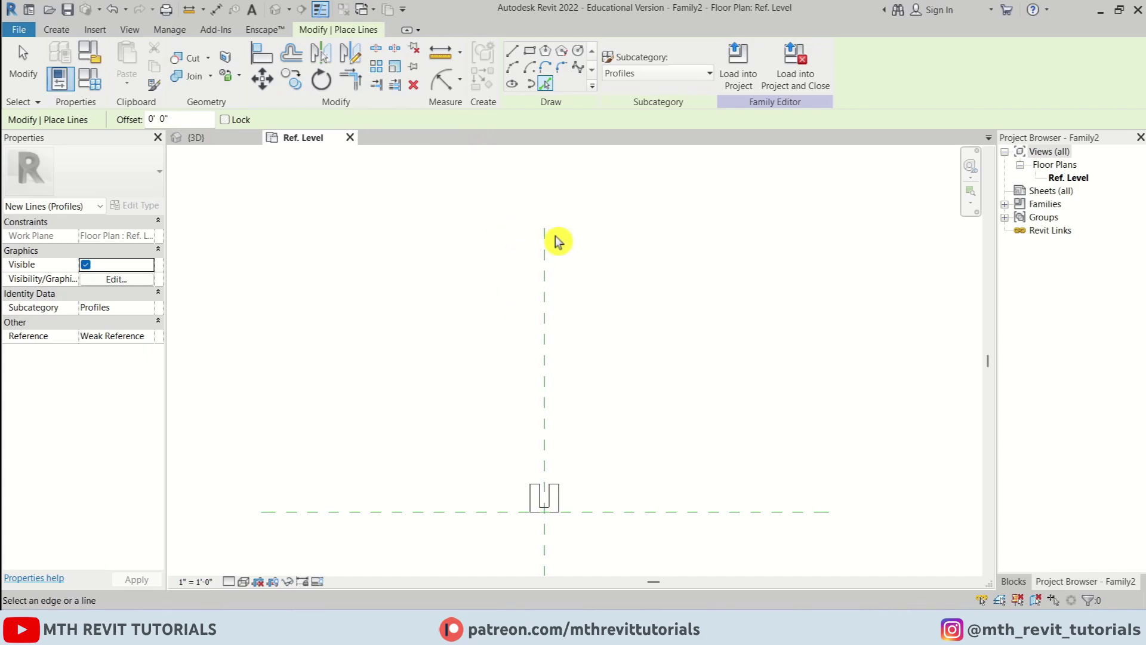
click(190, 119)
text(3)
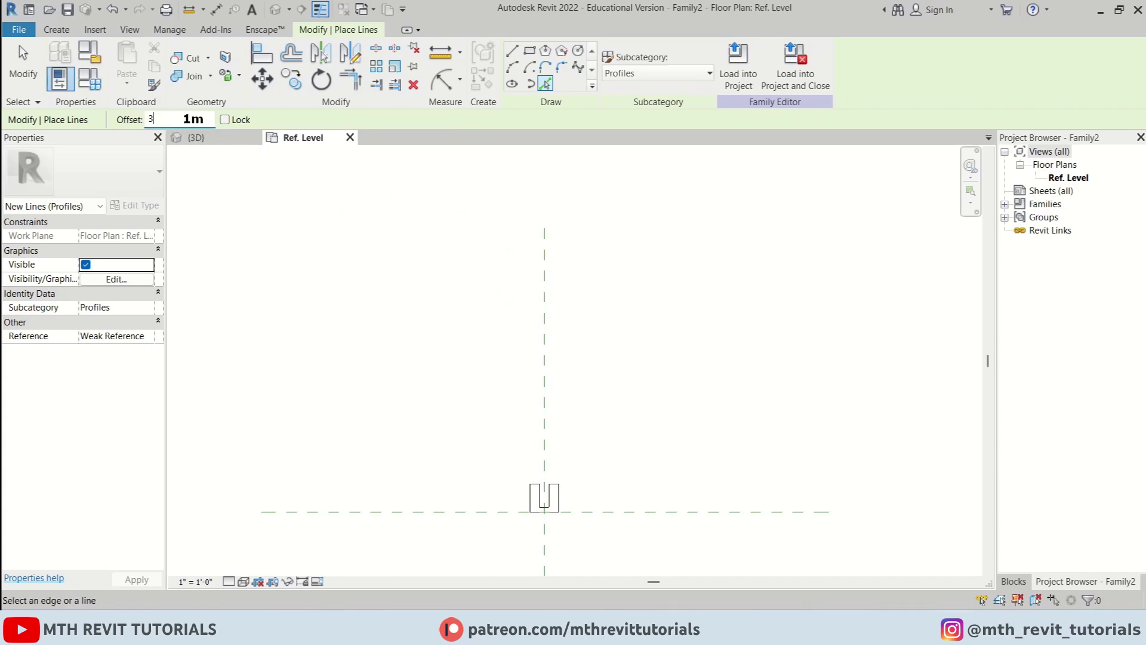
key(Return)
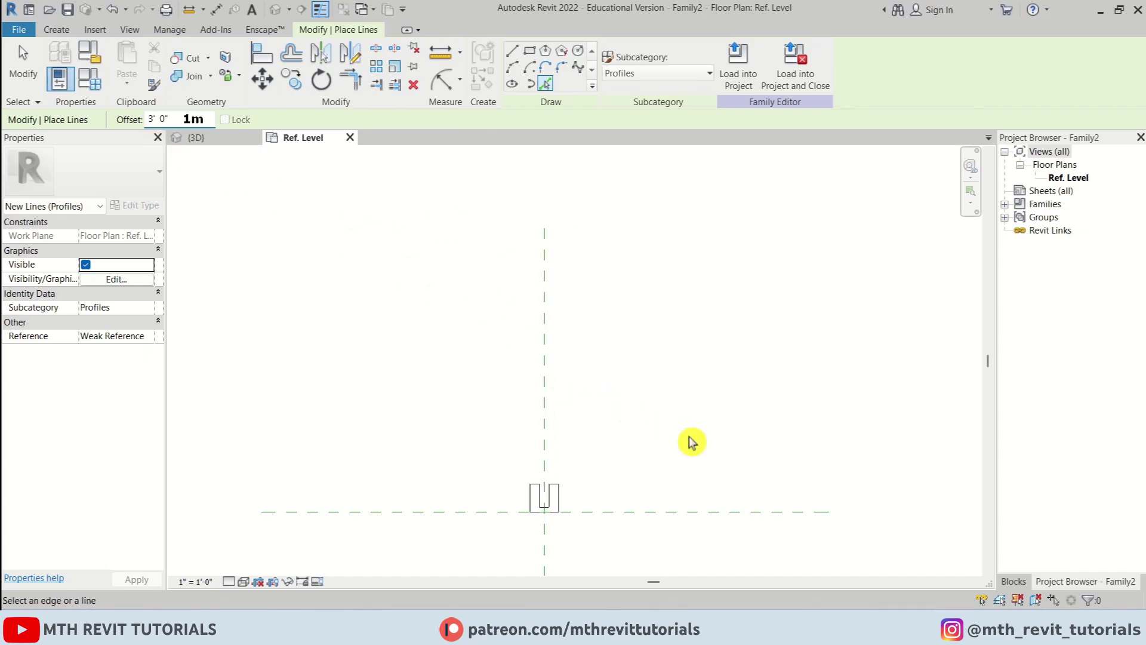
scroll(634, 511, down, 1)
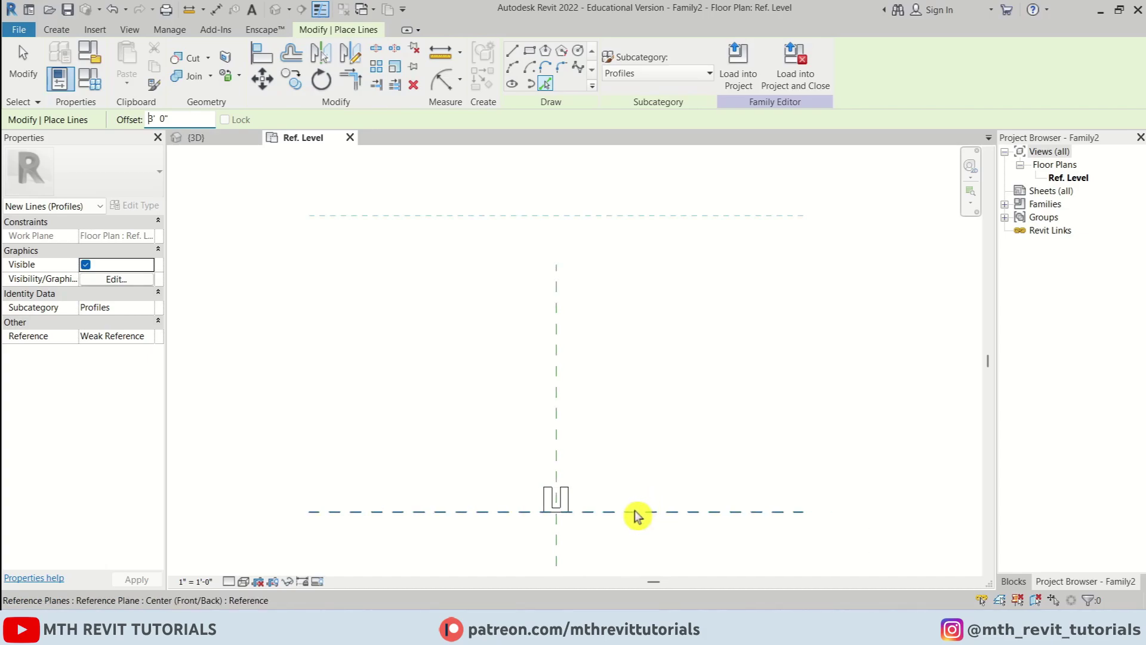
click(634, 511)
middle_drag(626, 358, 660, 384)
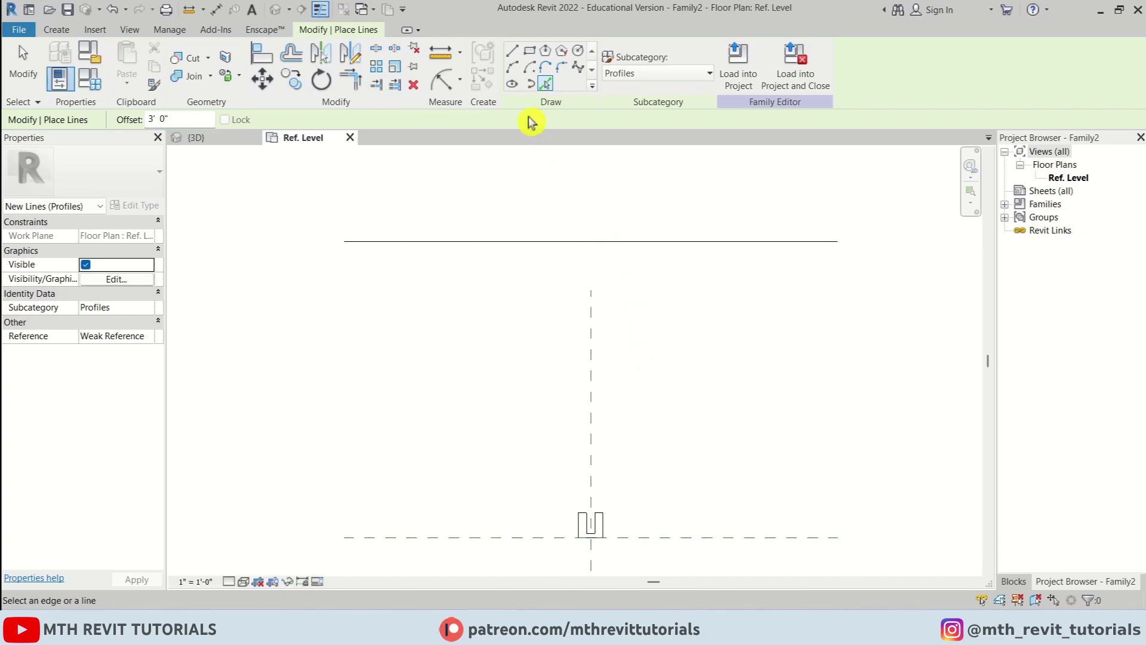
Draw a 3" box of lines where the offset line meets the vertical reference
click(513, 51)
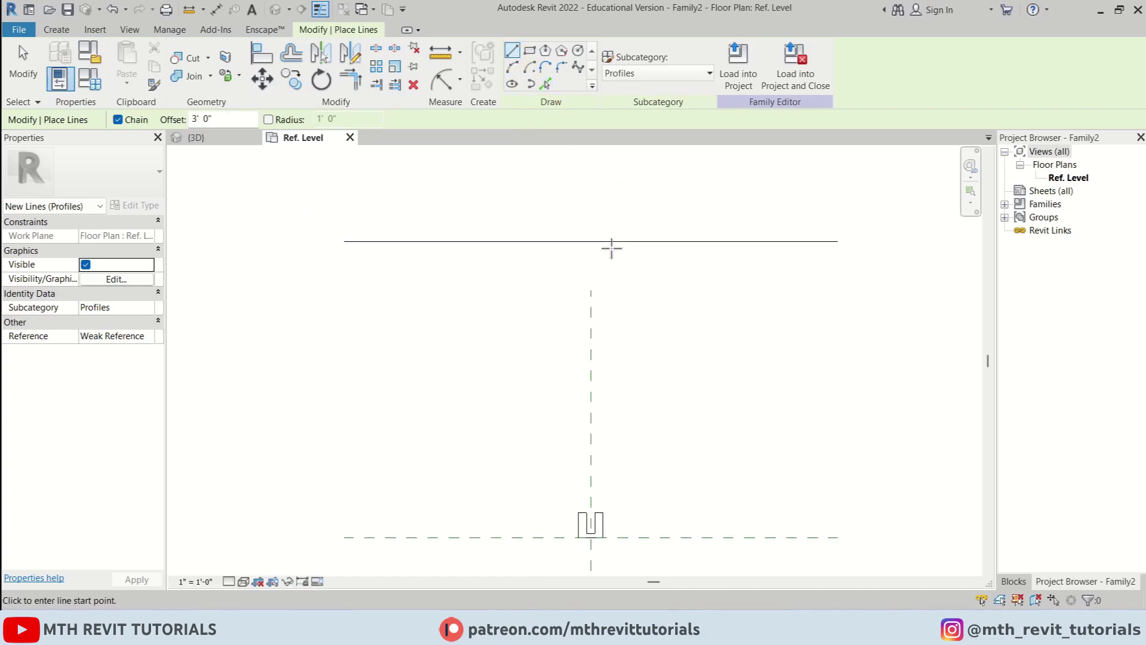
scroll(603, 241, up, 3)
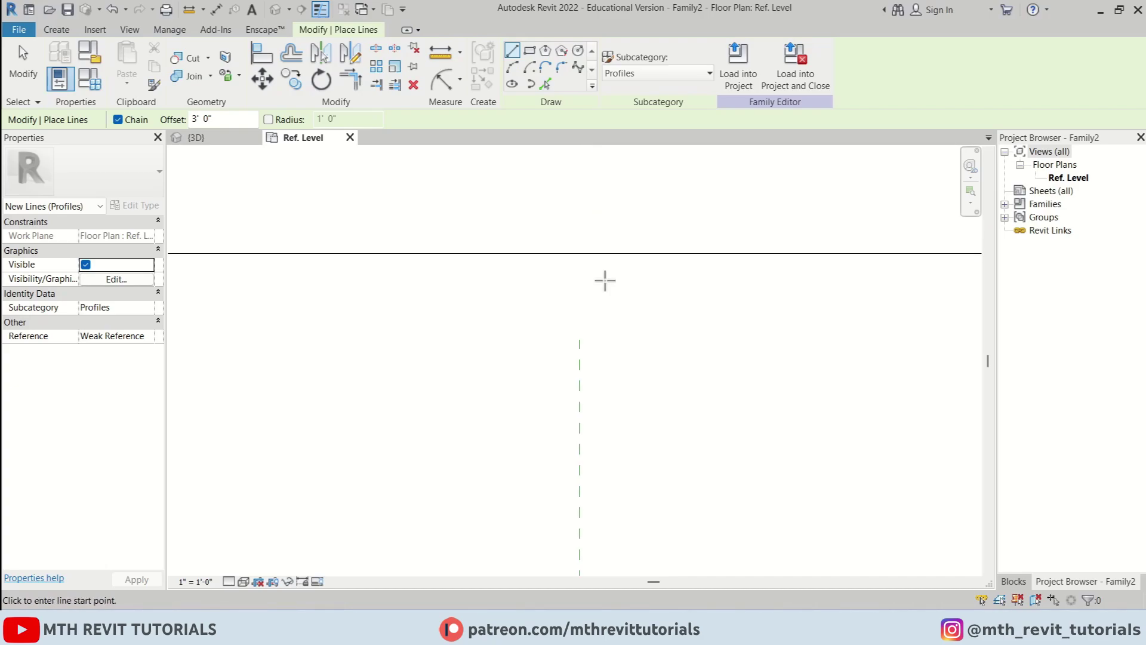
scroll(596, 246, down, 3)
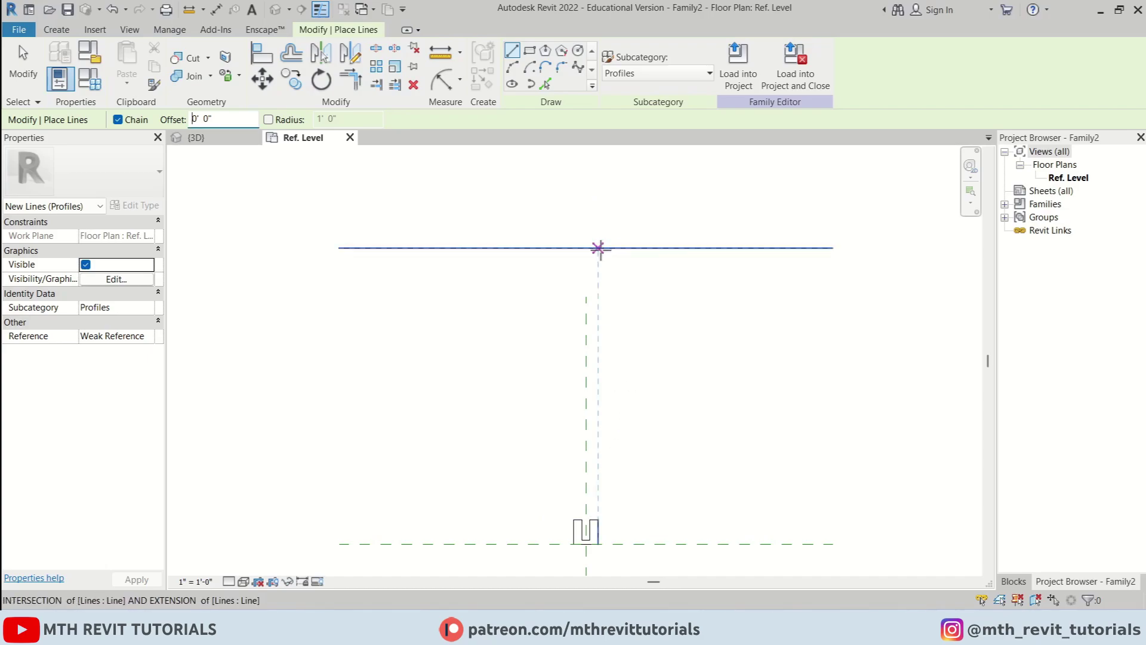
click(598, 247)
text(3)
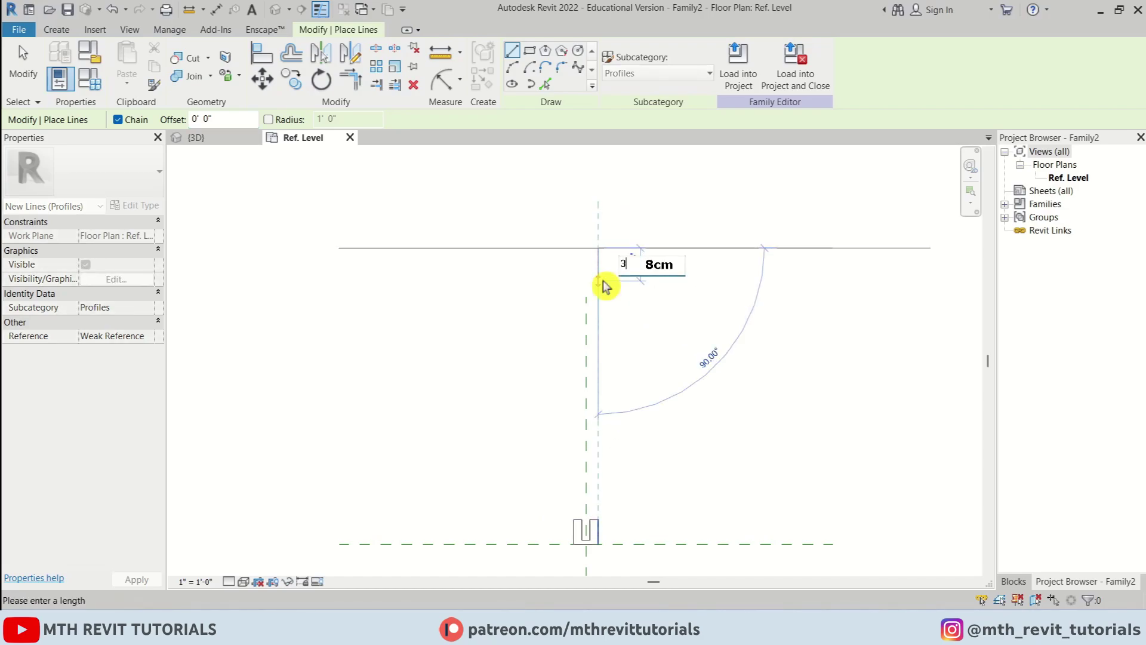
text(")
key(Return)
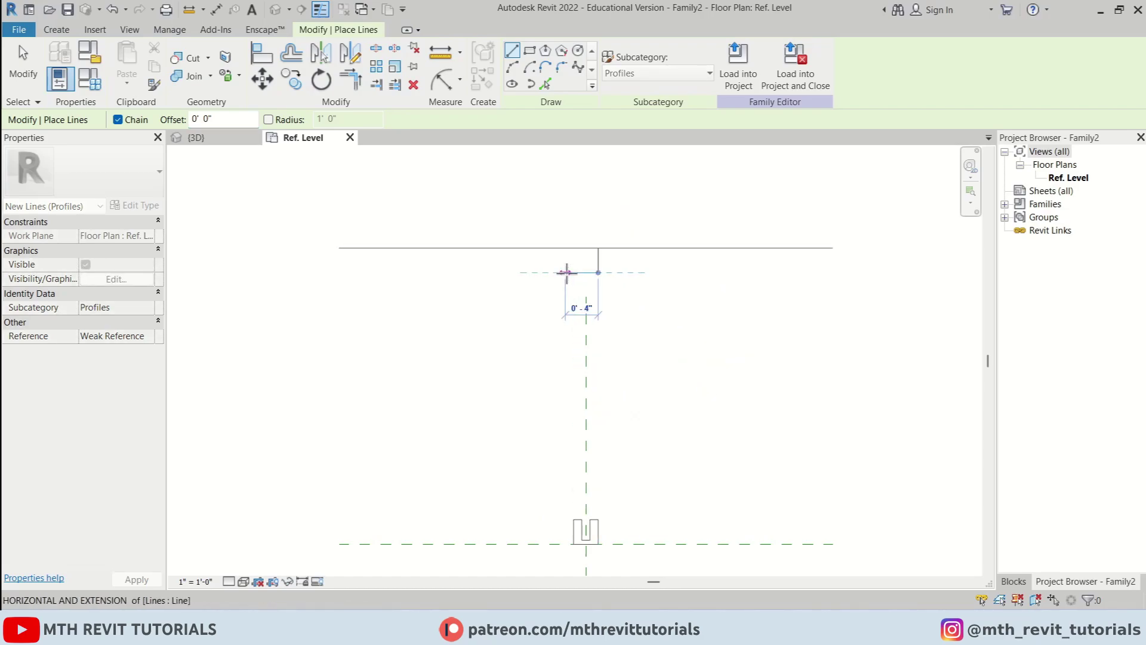
click(573, 273)
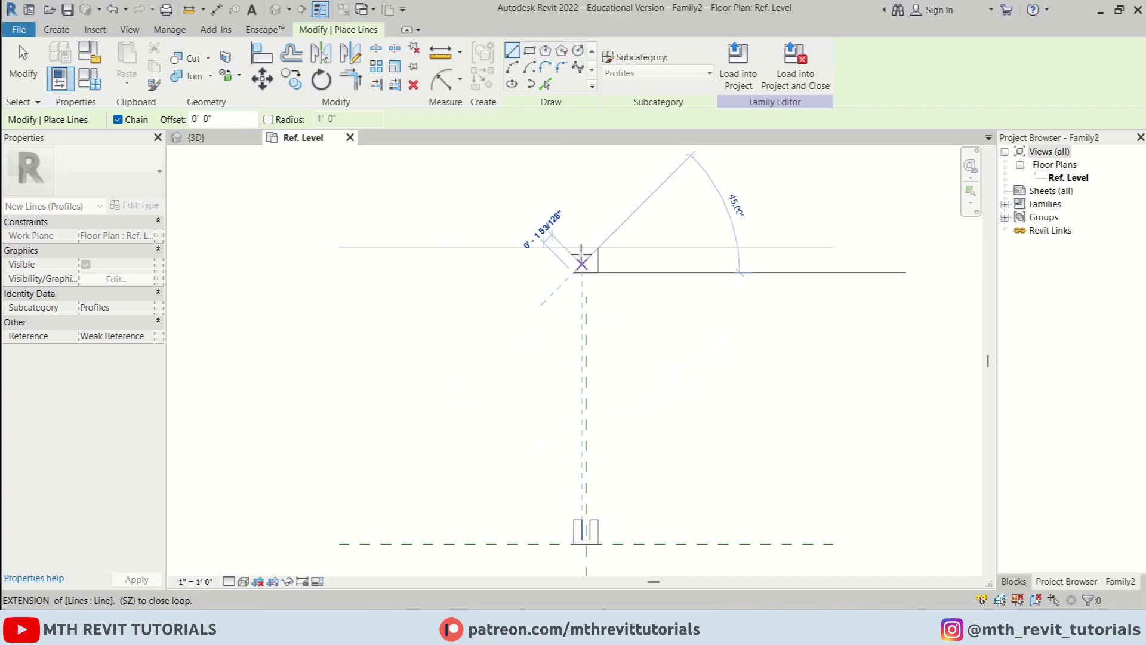
click(574, 248)
Trim the long offset line back to the box and check both profiles' lines
key(t)
key(r)
click(599, 263)
click(578, 250)
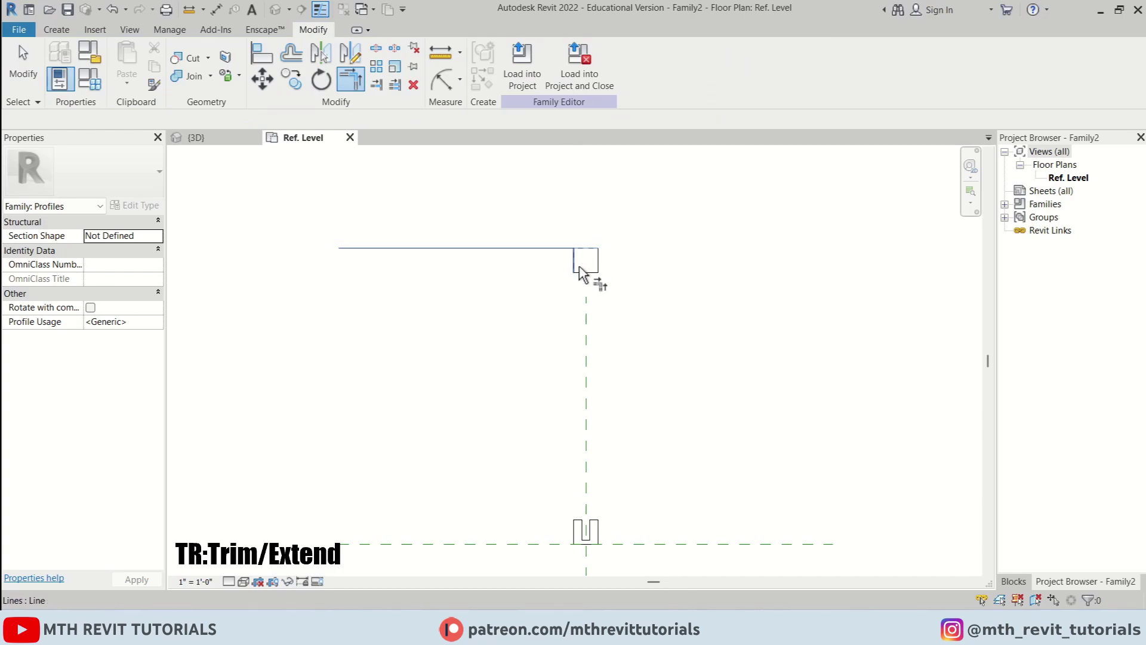
click(595, 272)
key(Escape)
scroll(558, 332, down, 1)
drag(532, 227, 646, 554)
key(Escape)
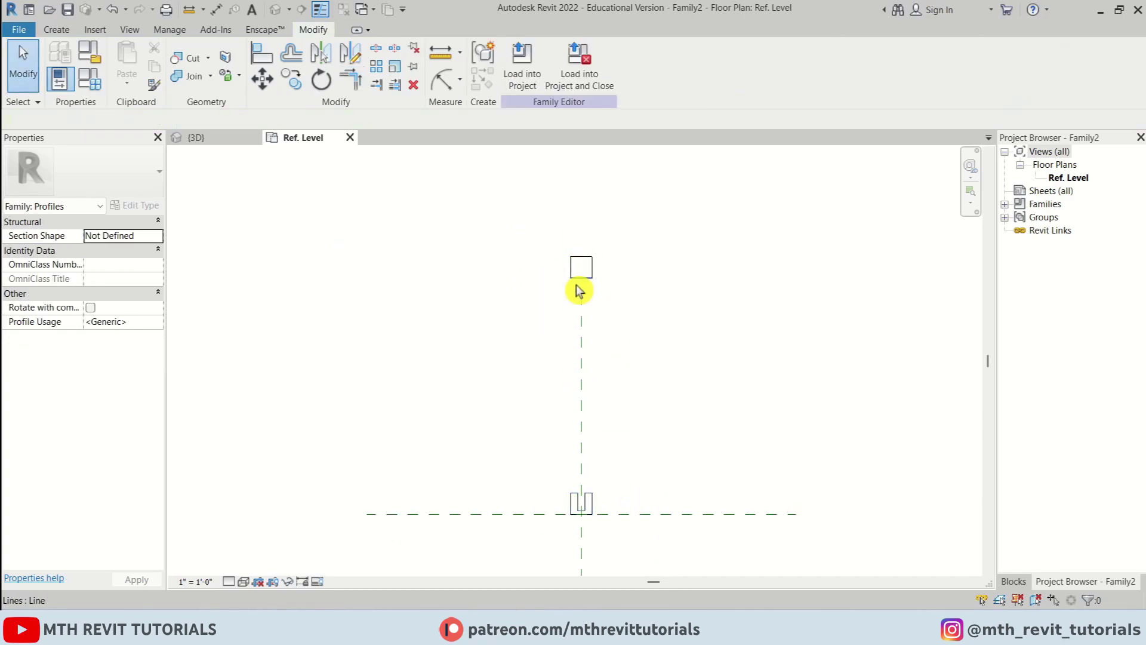
drag(531, 449, 648, 525)
scroll(606, 421, down, 1)
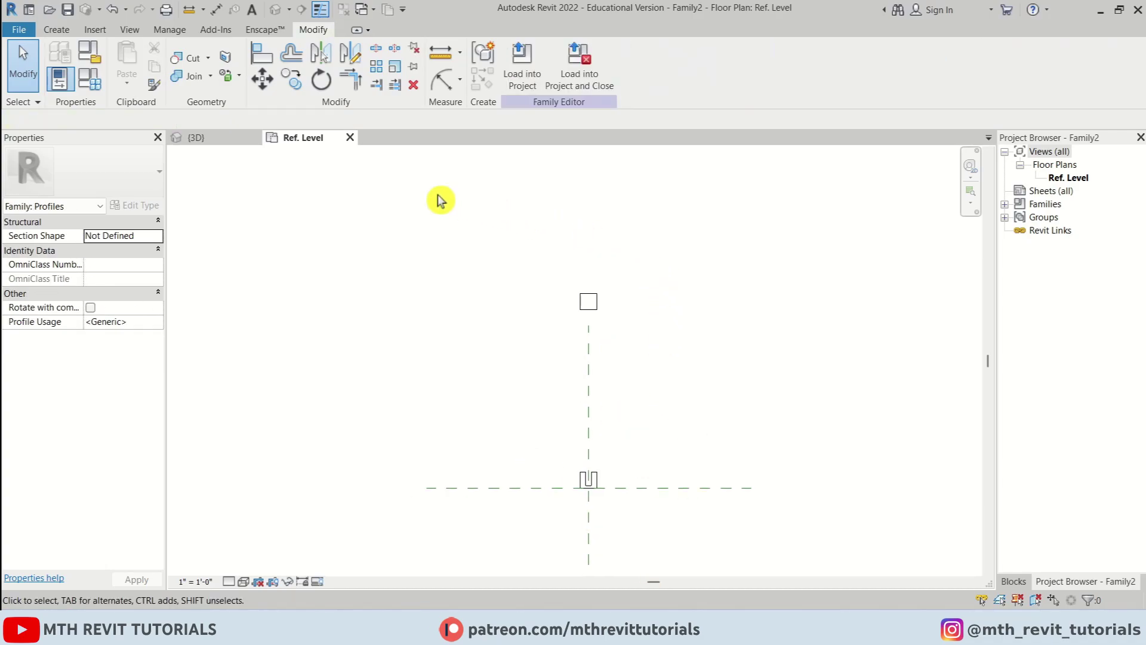
Save the profile family as a new family file named 'Handrail'
click(30, 34)
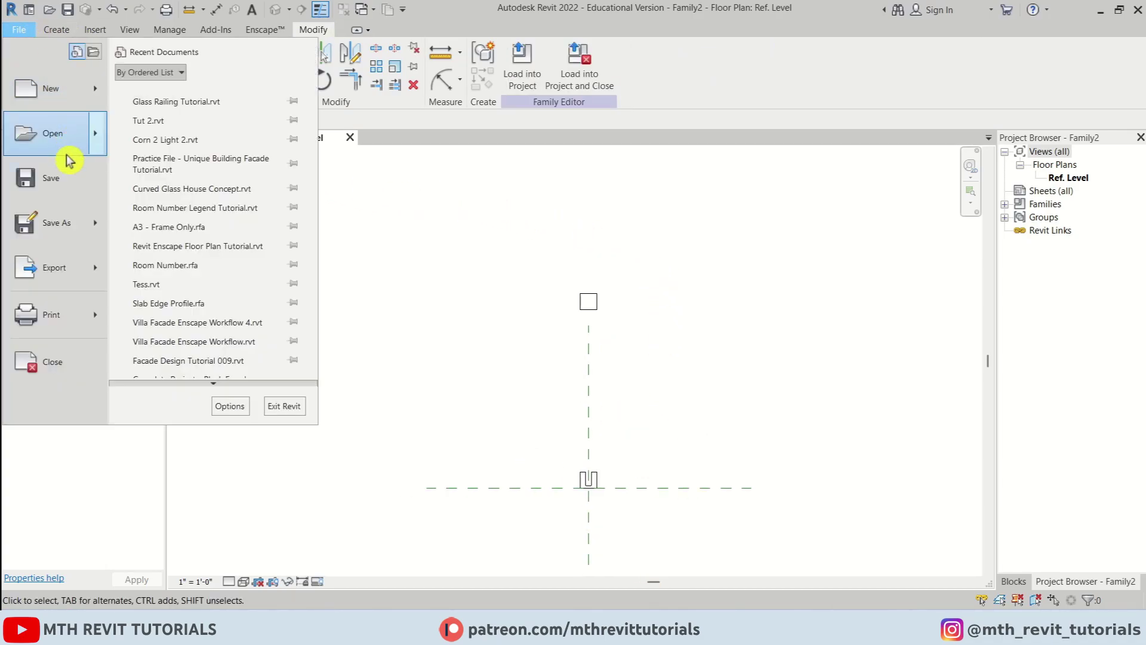
mouse_move(76, 223)
click(155, 222)
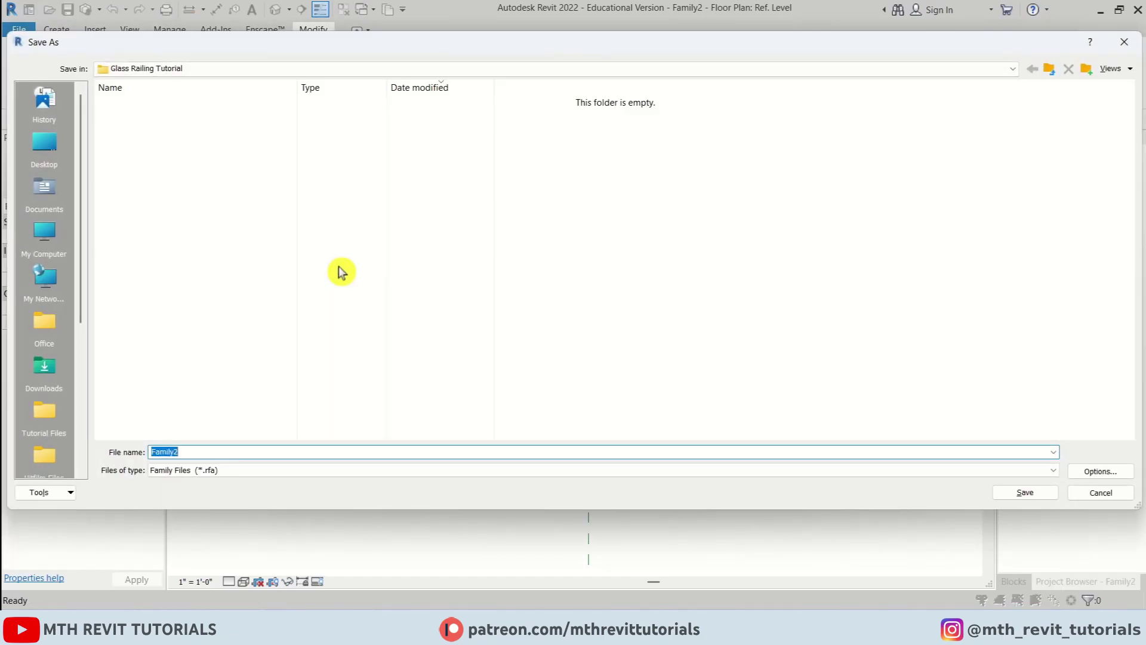
text(Handrail)
key(Return)
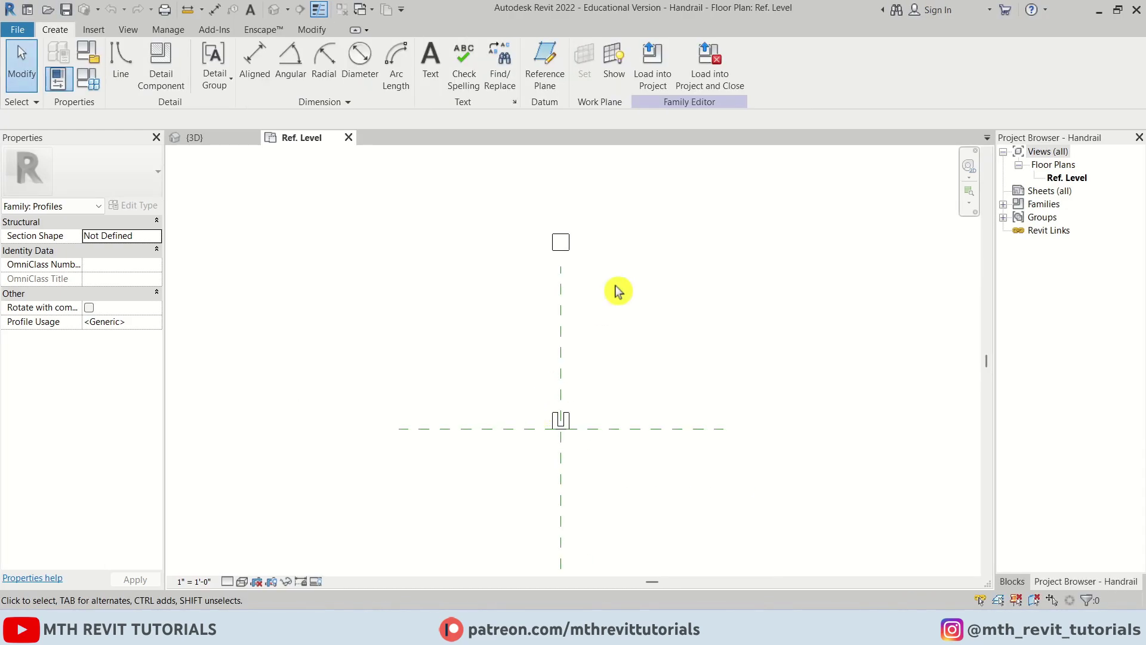
scroll(597, 299, up, 1)
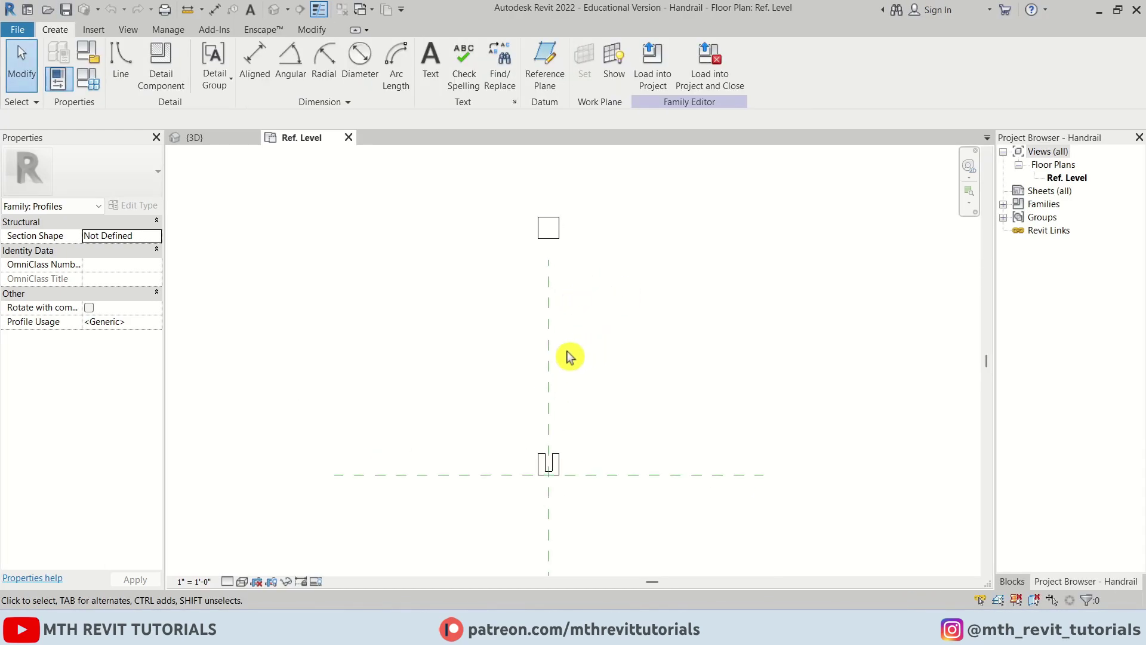
Delete the small box and the U's inner lines, then trim the rest into a closed square
drag(477, 314, 579, 224)
key(Delete)
scroll(539, 486, up, 4)
drag(485, 375, 611, 485)
key(Delete)
key(t)
key(r)
scroll(606, 454, up, 2)
click(612, 411)
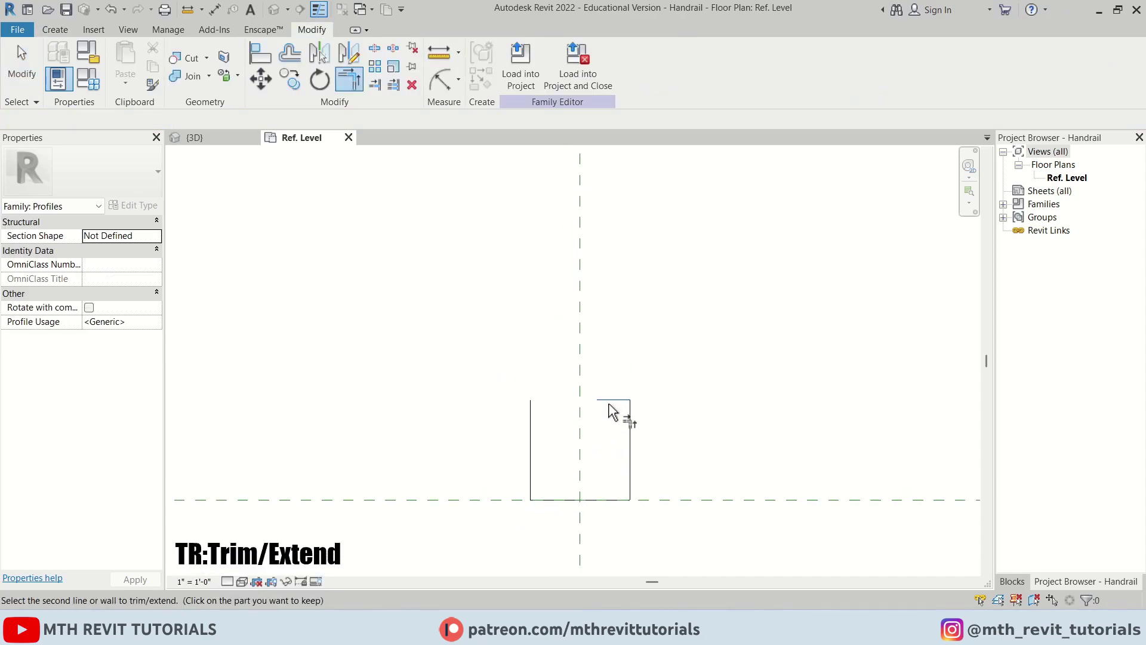
click(531, 431)
scroll(588, 427, up, 1)
key(Escape)
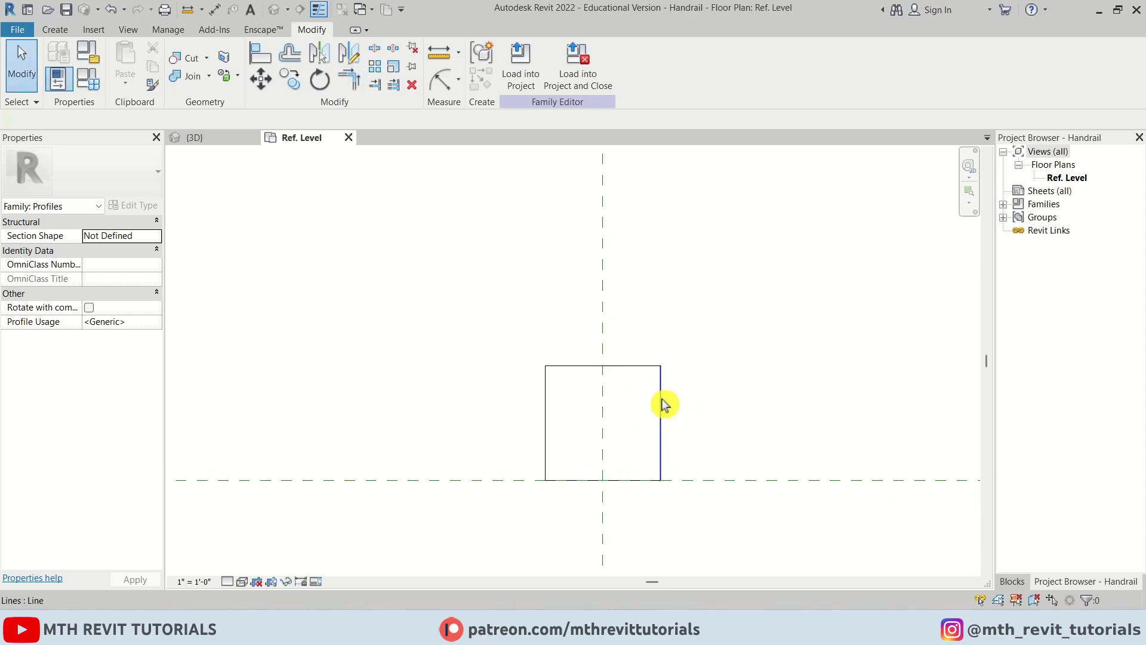
Resize the square to 2" wide by 2" high
click(663, 404)
click(603, 508)
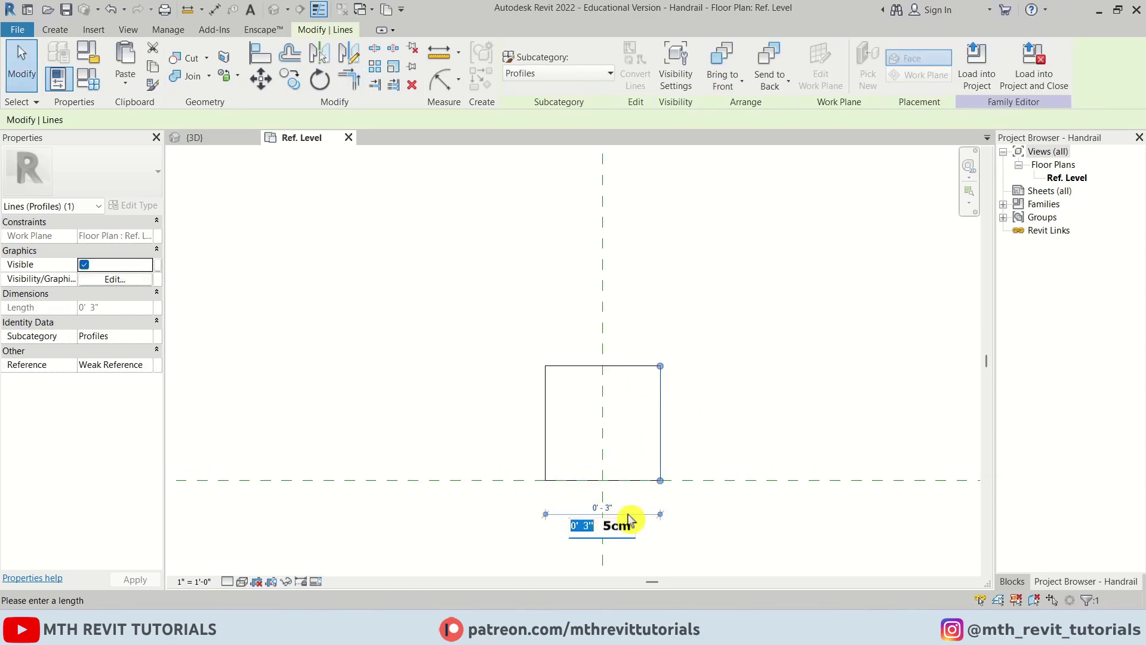
text(2)
key(Return)
click(588, 366)
click(648, 421)
text(2)
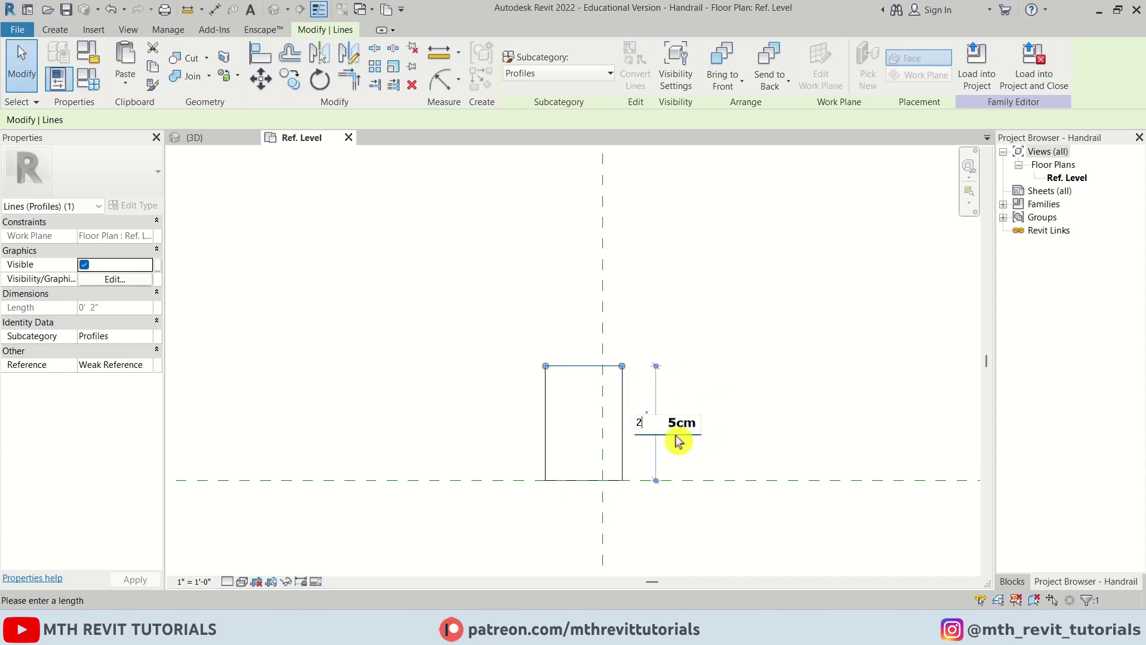
key(Return)
click(595, 435)
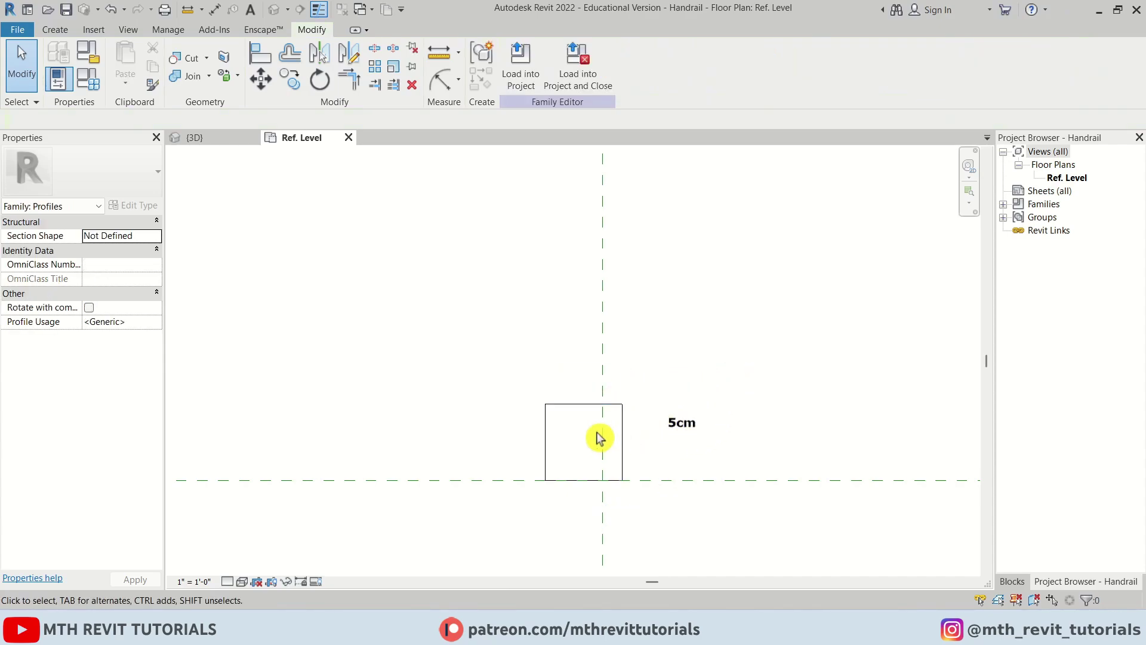
Move the square so its top edge midpoint sits on the vertical reference plane
key(Tab)
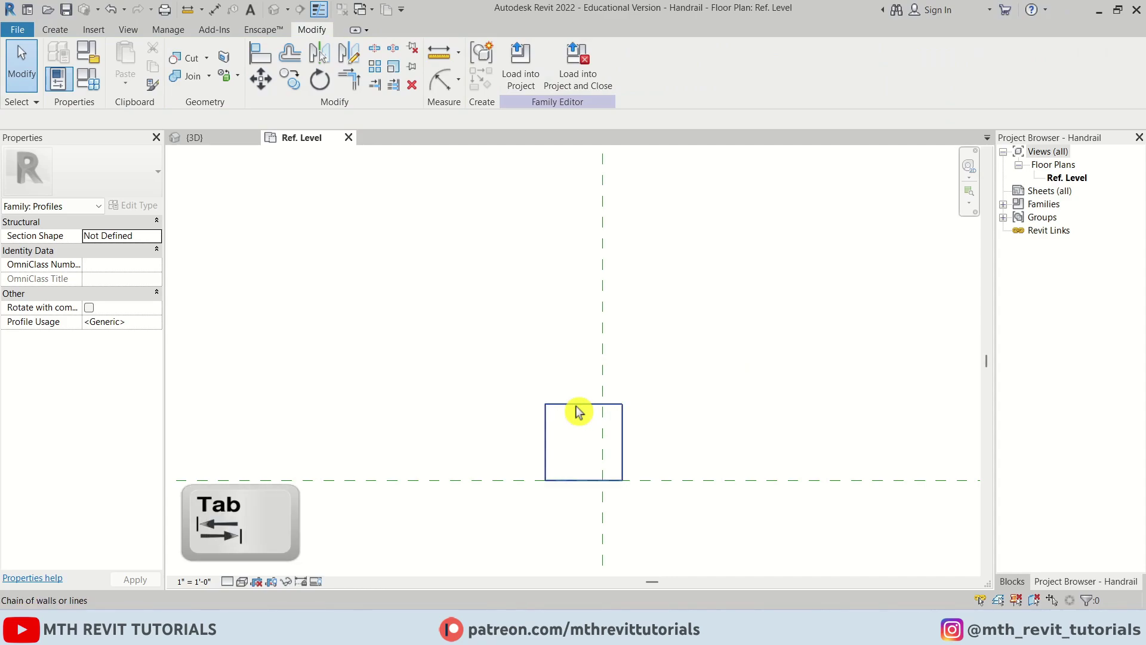
click(578, 411)
key(m)
key(v)
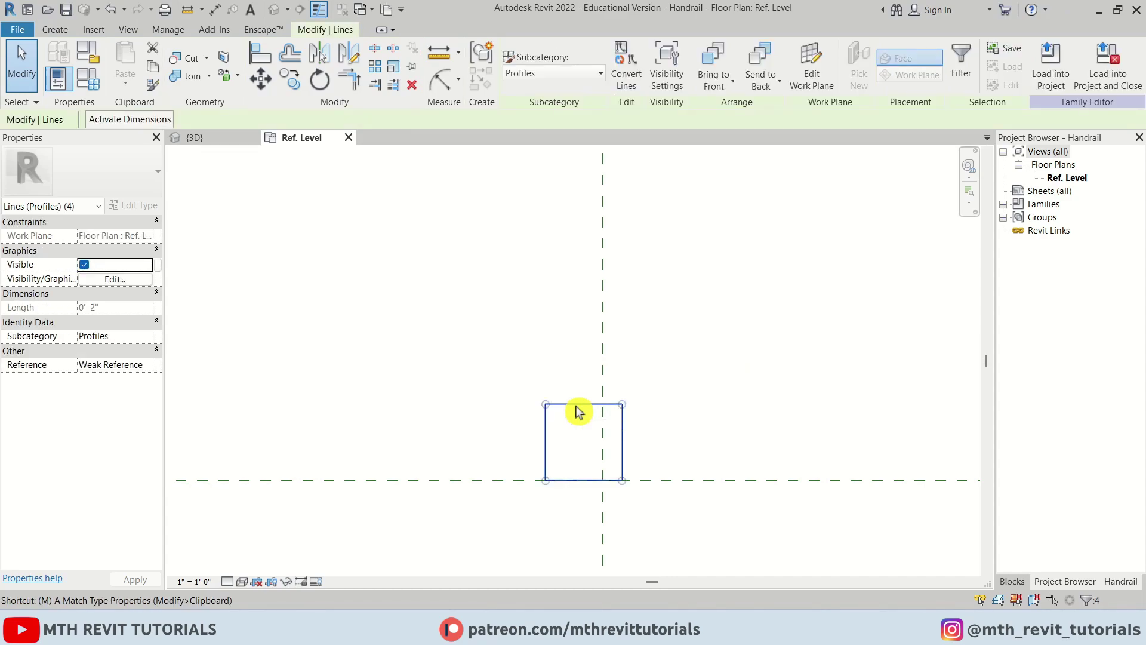
click(578, 406)
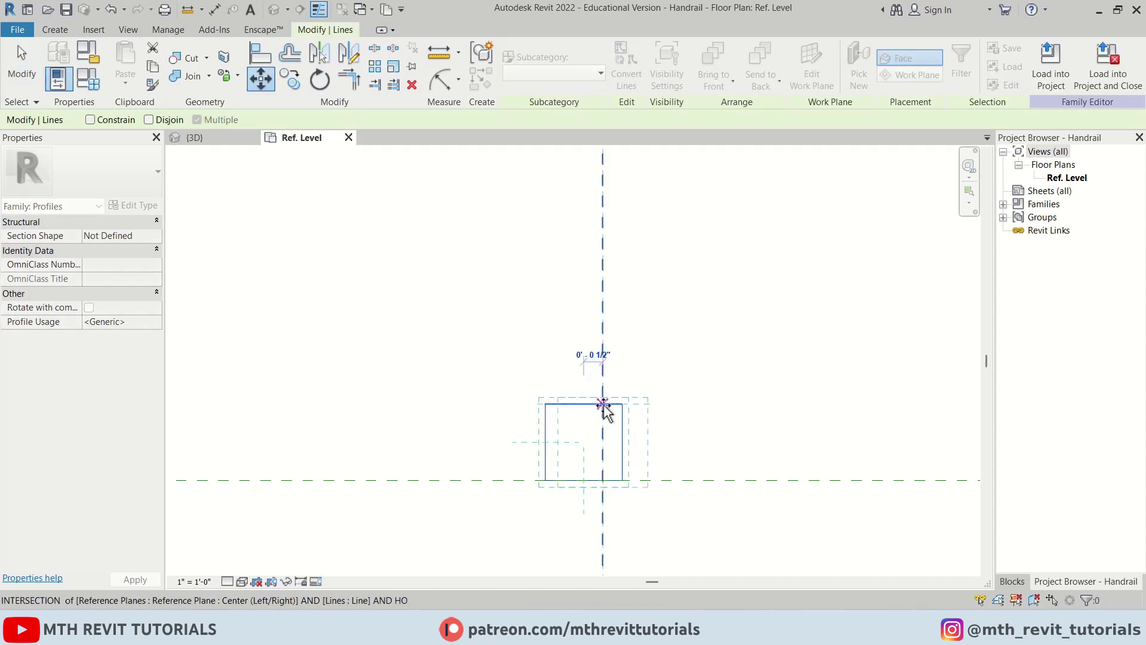
click(603, 404)
click(483, 416)
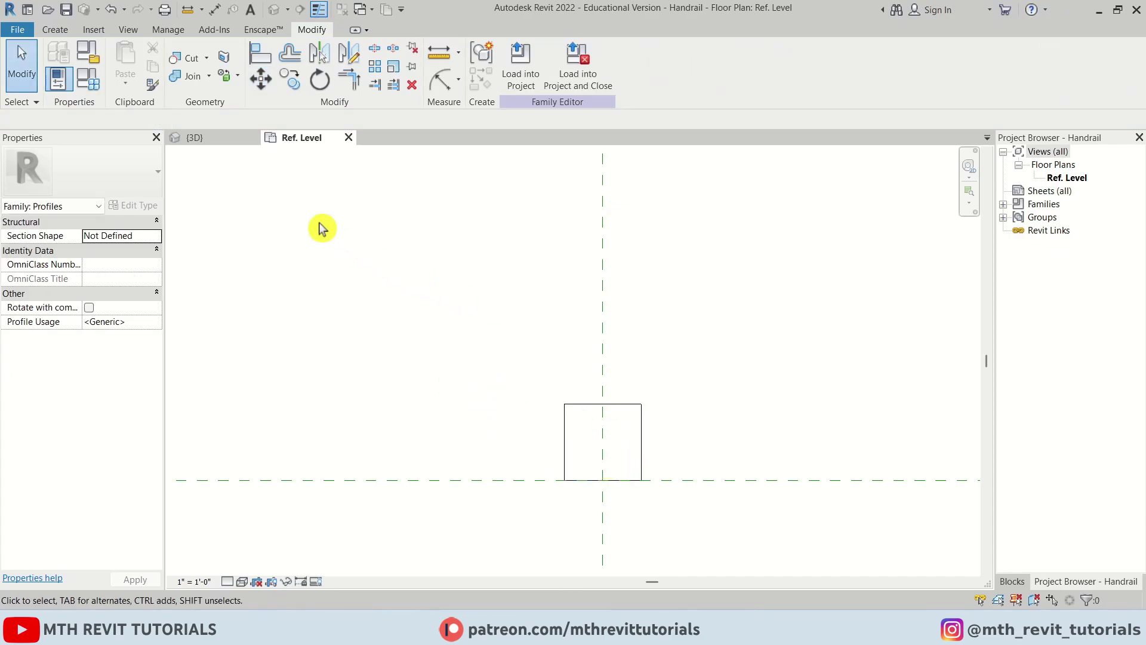
click(21, 36)
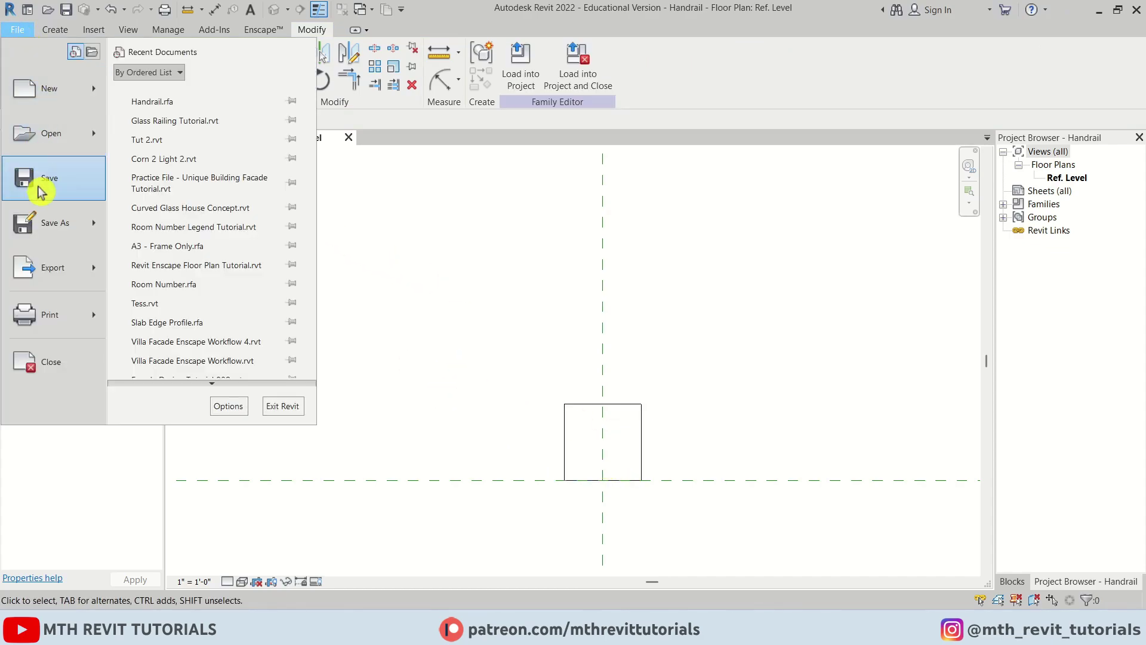
Save the family as 'Post', then close it to return to the project
mouse_move(56, 228)
click(201, 215)
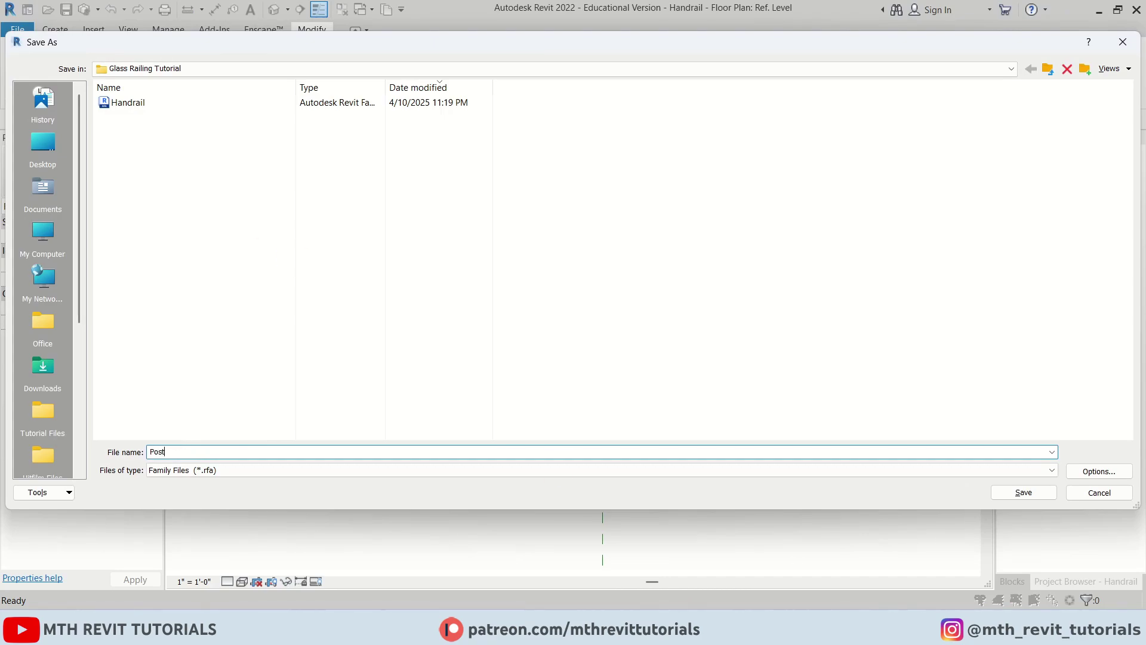
click(1035, 493)
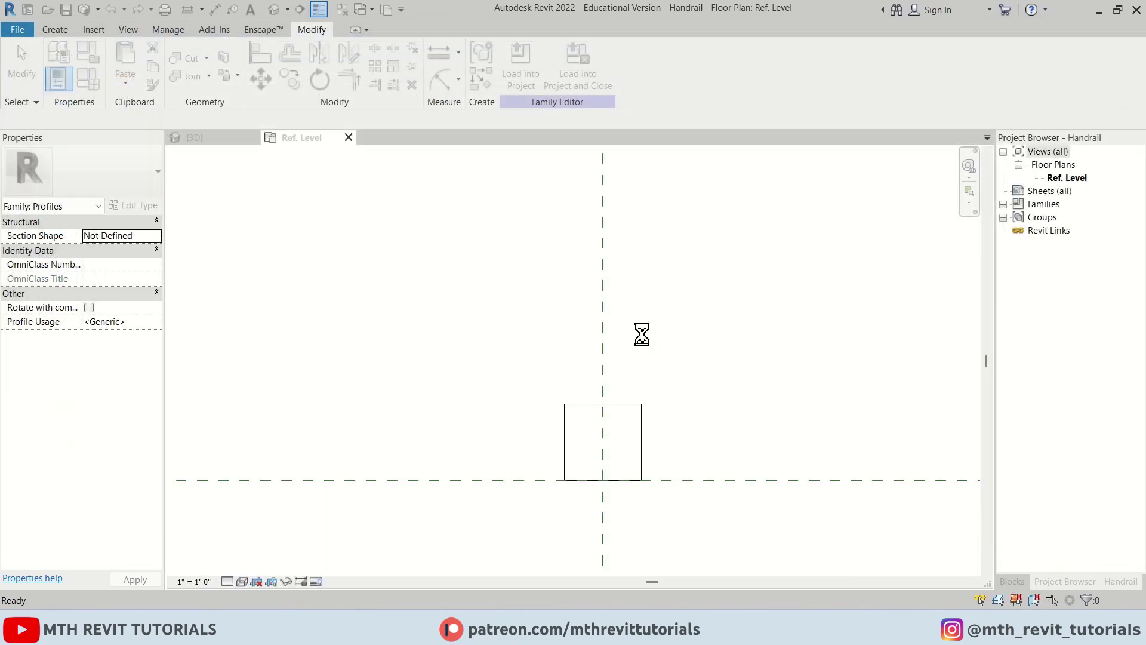
scroll(588, 456, down, 5)
middle_drag(549, 422, 510, 350)
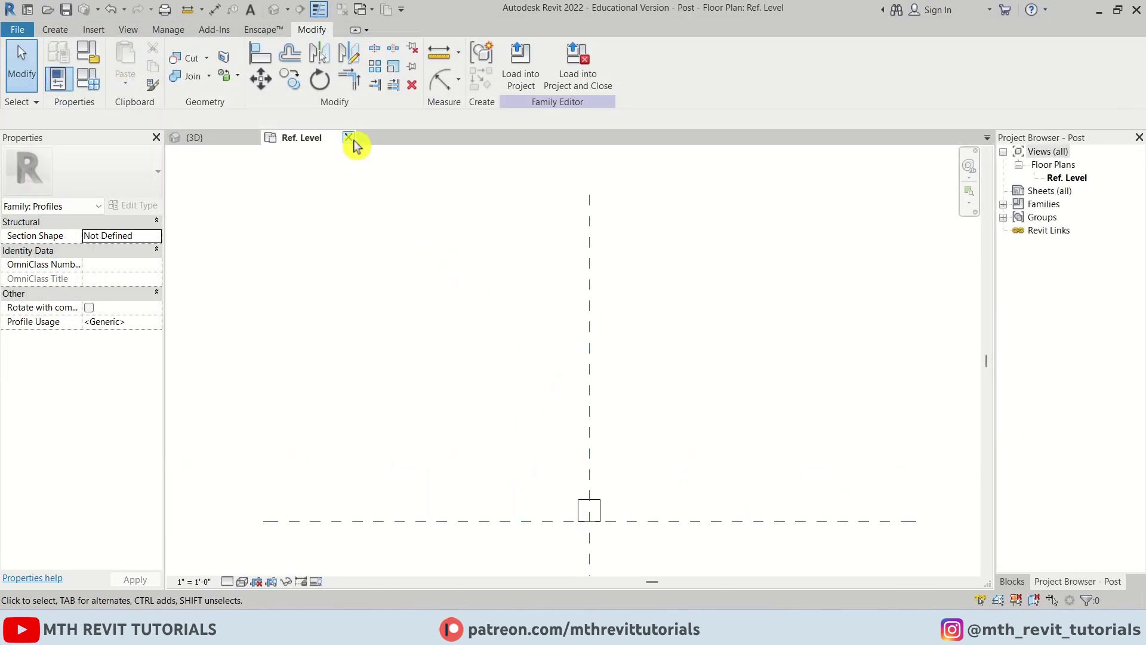
click(348, 138)
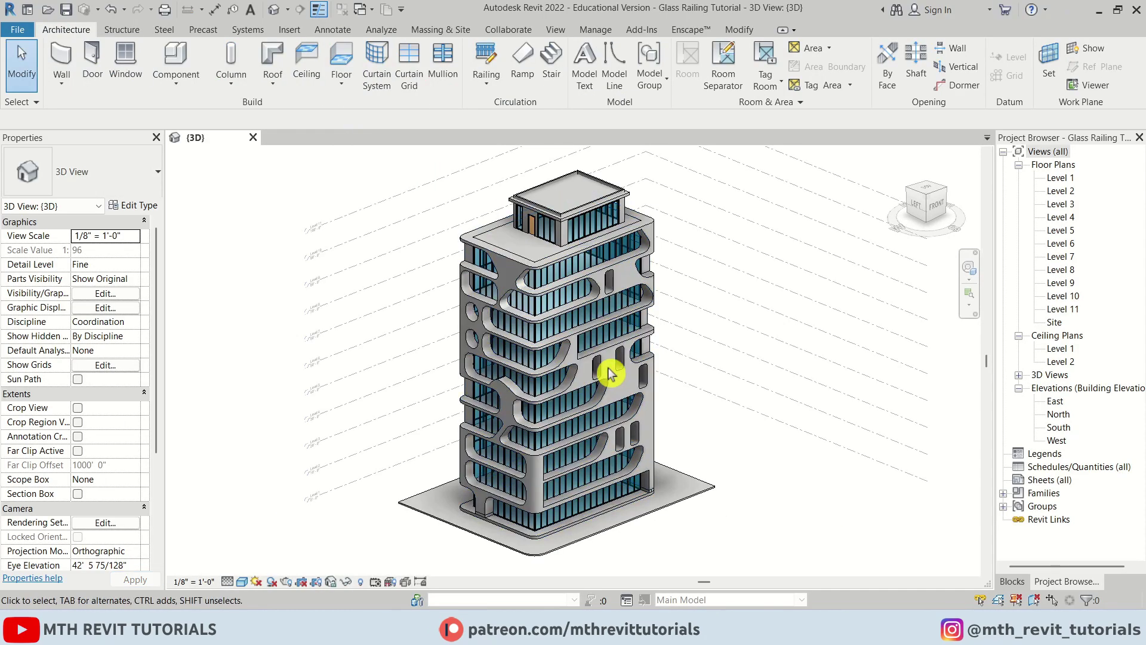
Start a wall and duplicate the Generic - 6" type as a new type named Glass Railing
scroll(609, 374, up, 5)
scroll(510, 332, down, 4)
middle_drag(540, 348, 582, 401)
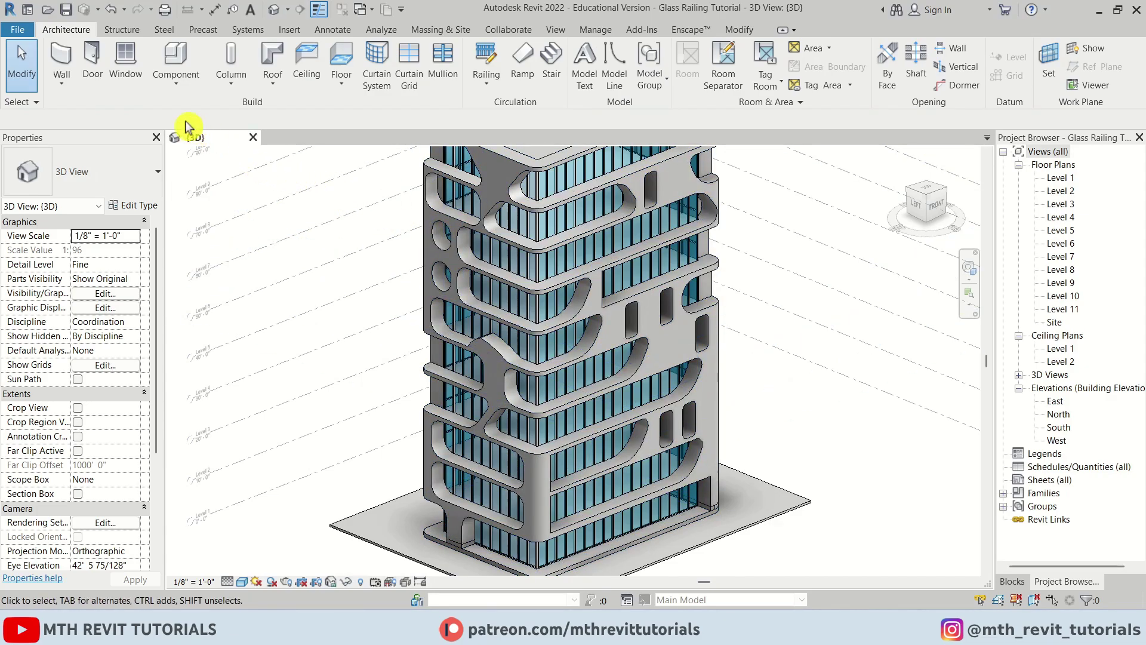
click(72, 57)
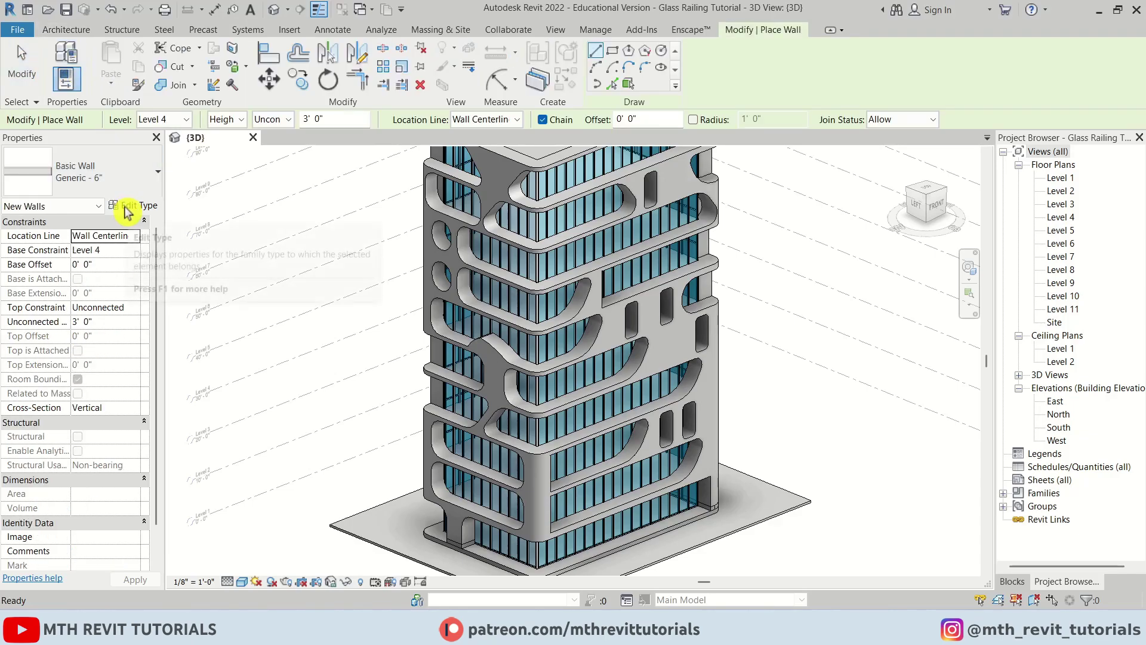
click(132, 205)
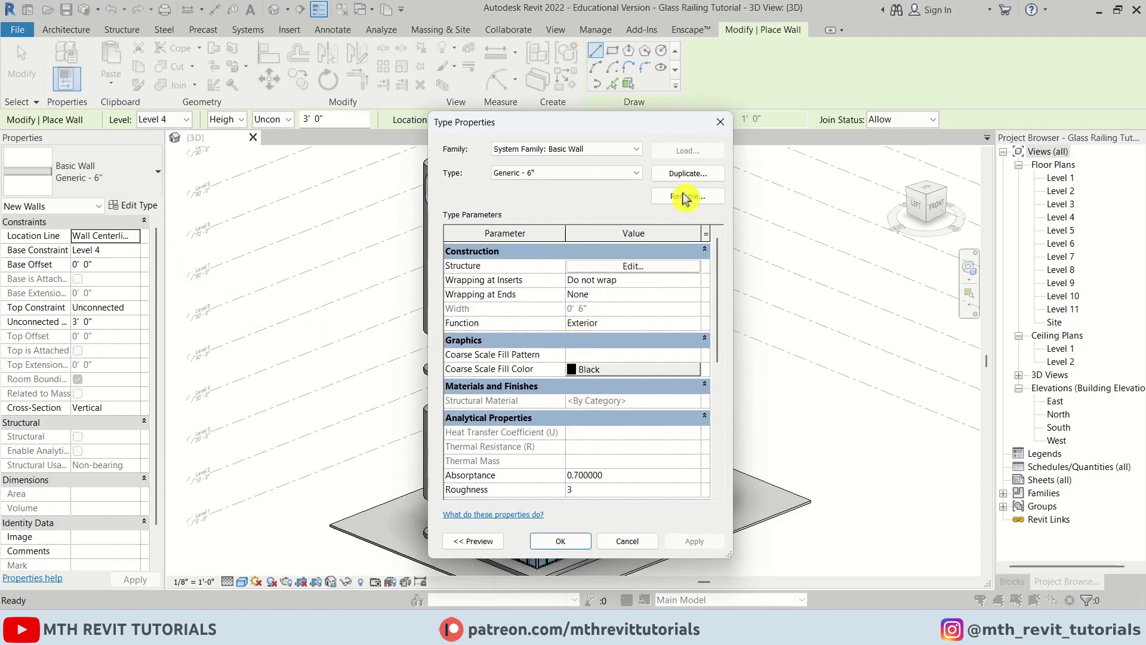
click(689, 174)
text(Glass Railing)
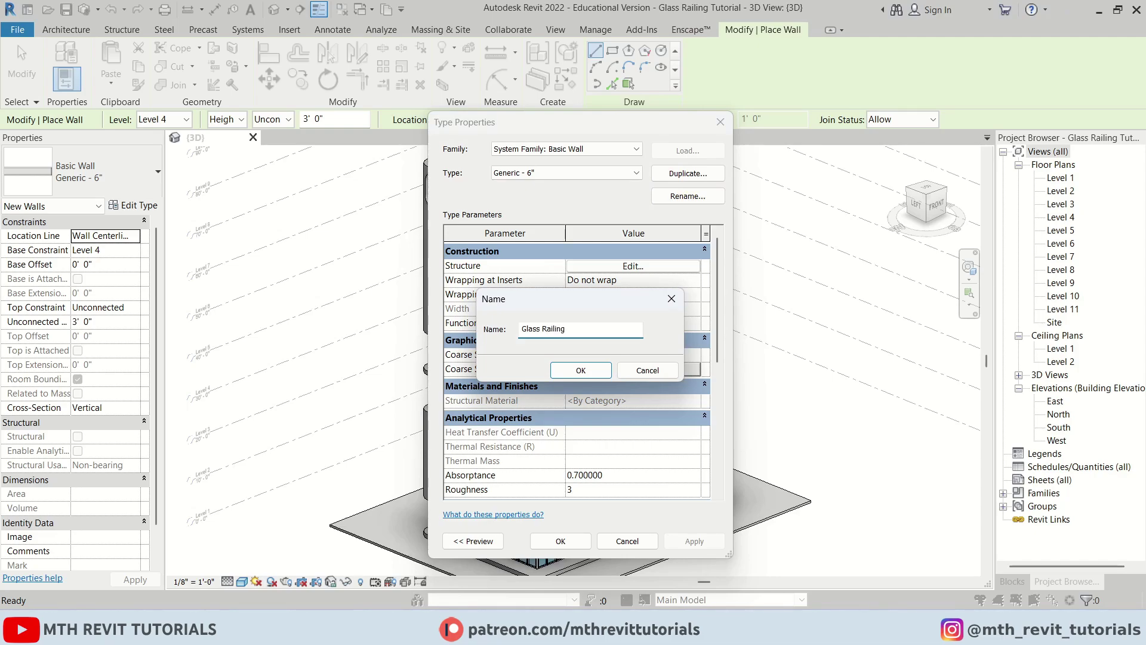
click(582, 370)
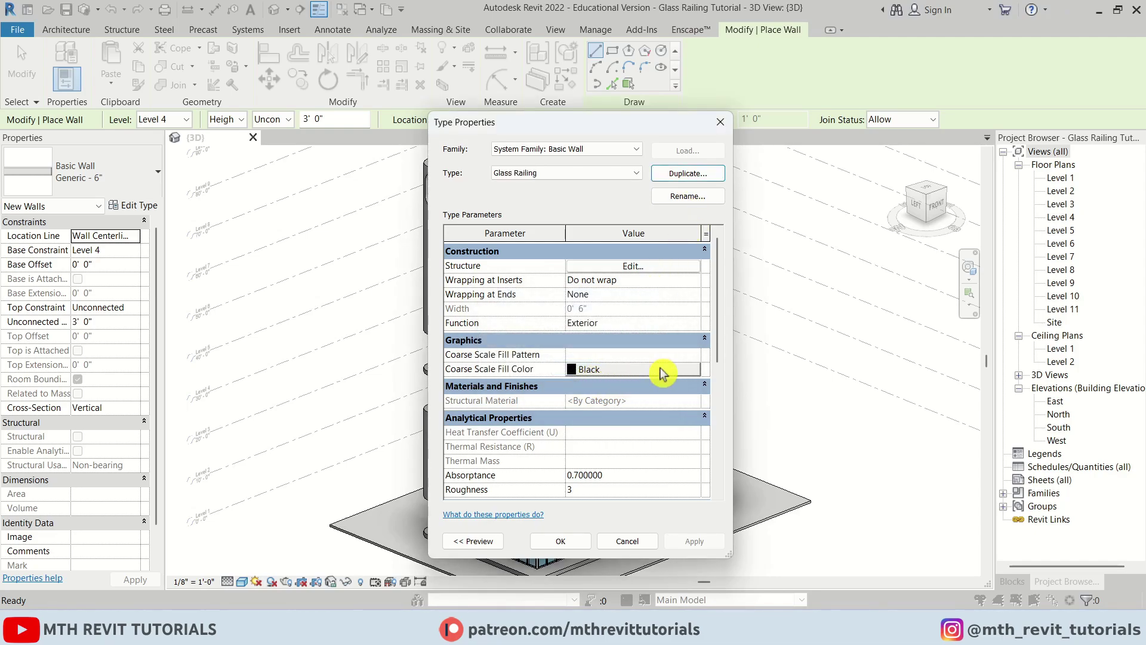
Set the wall's structure layer to 1" thick with Glass as its material
click(666, 268)
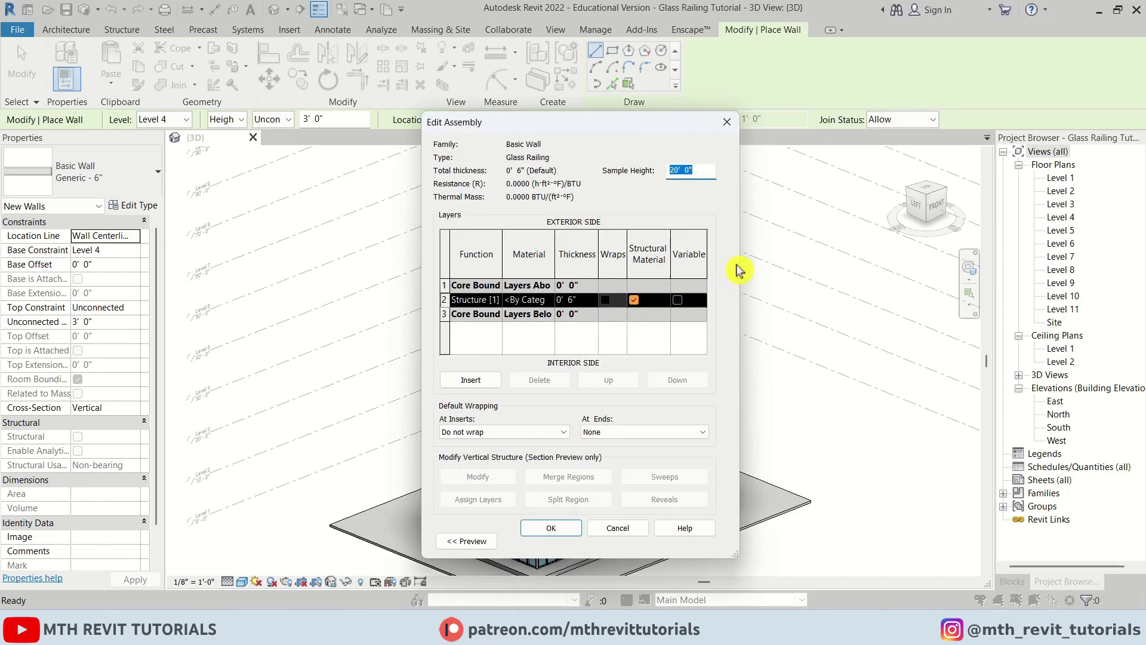
drag(741, 262, 925, 263)
drag(651, 134, 606, 132)
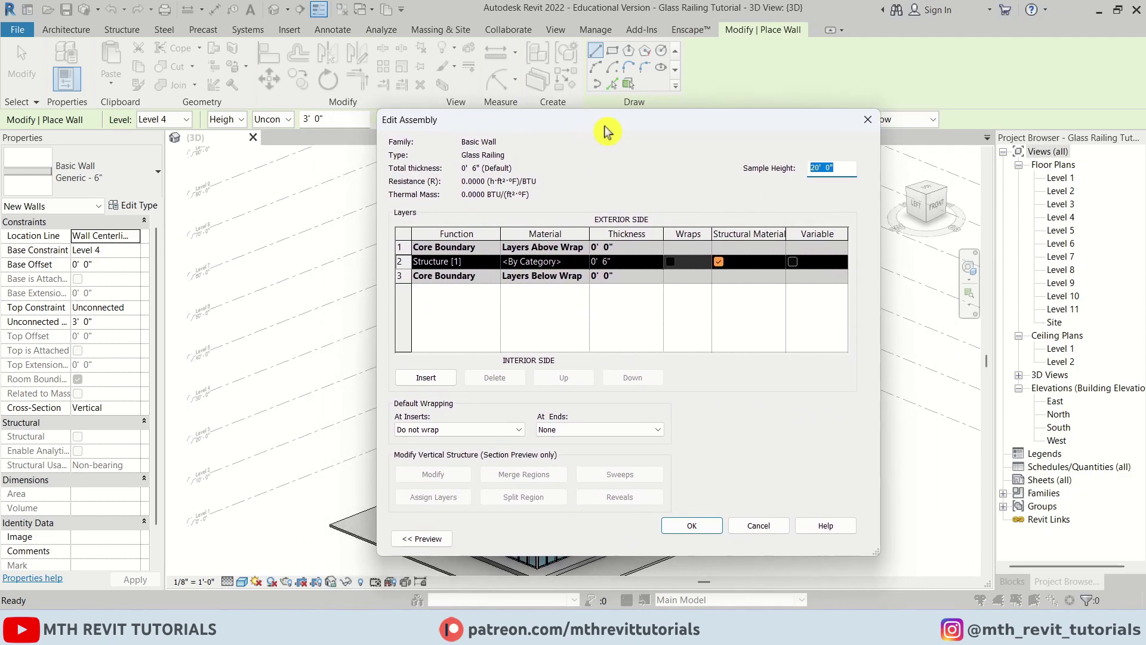
click(605, 263)
text(1)
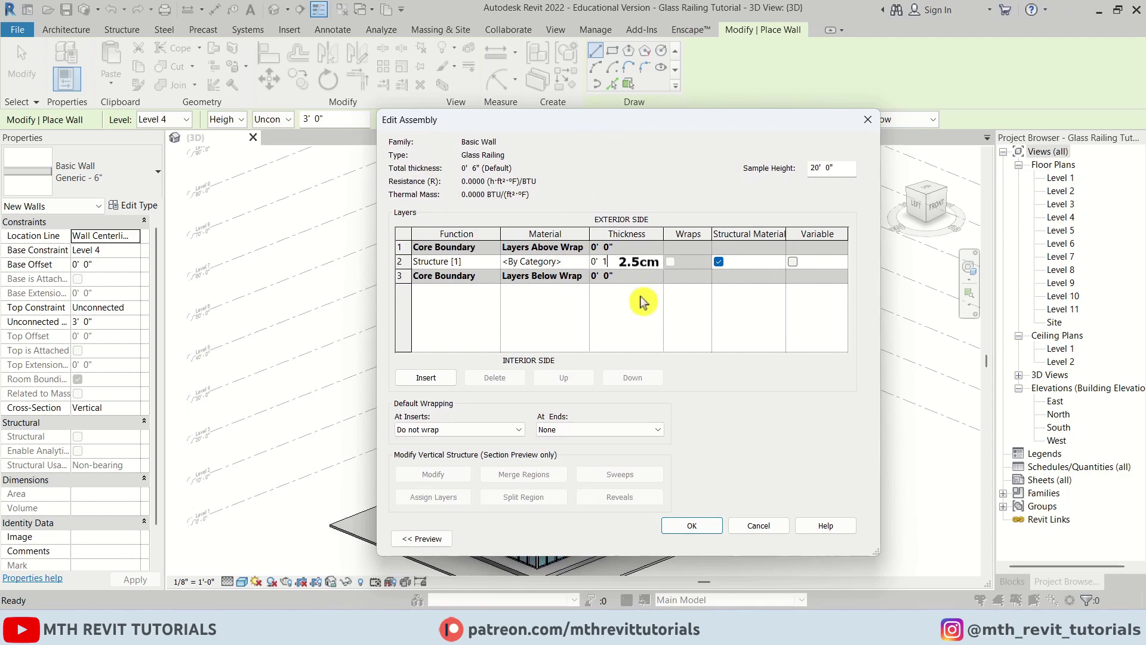
click(580, 267)
click(585, 262)
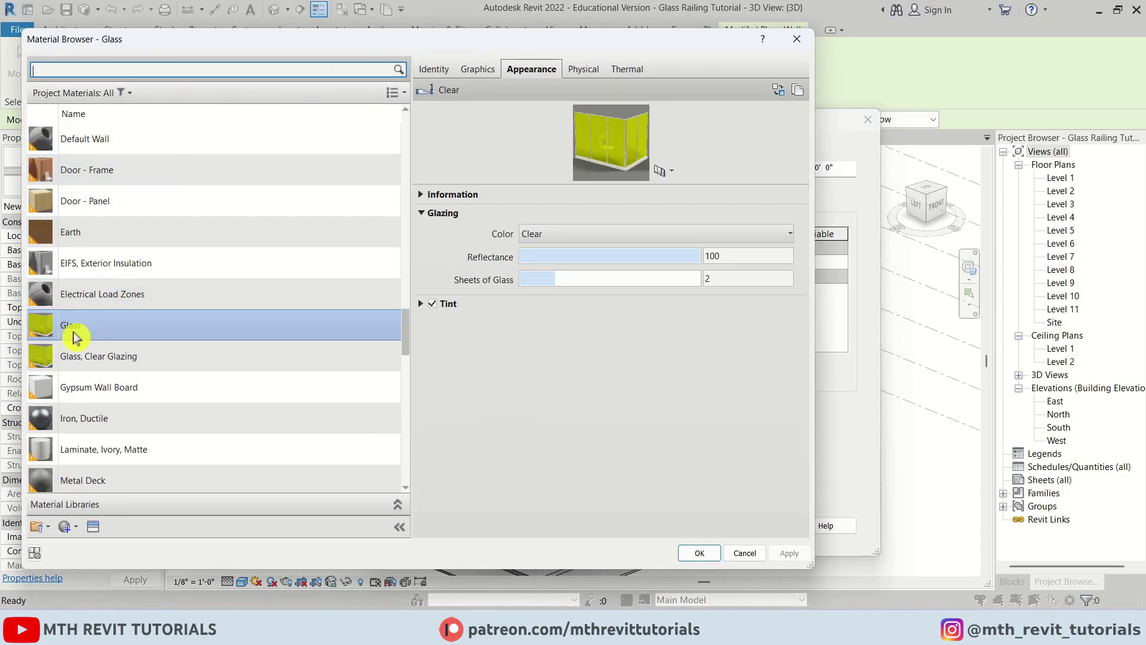
click(696, 554)
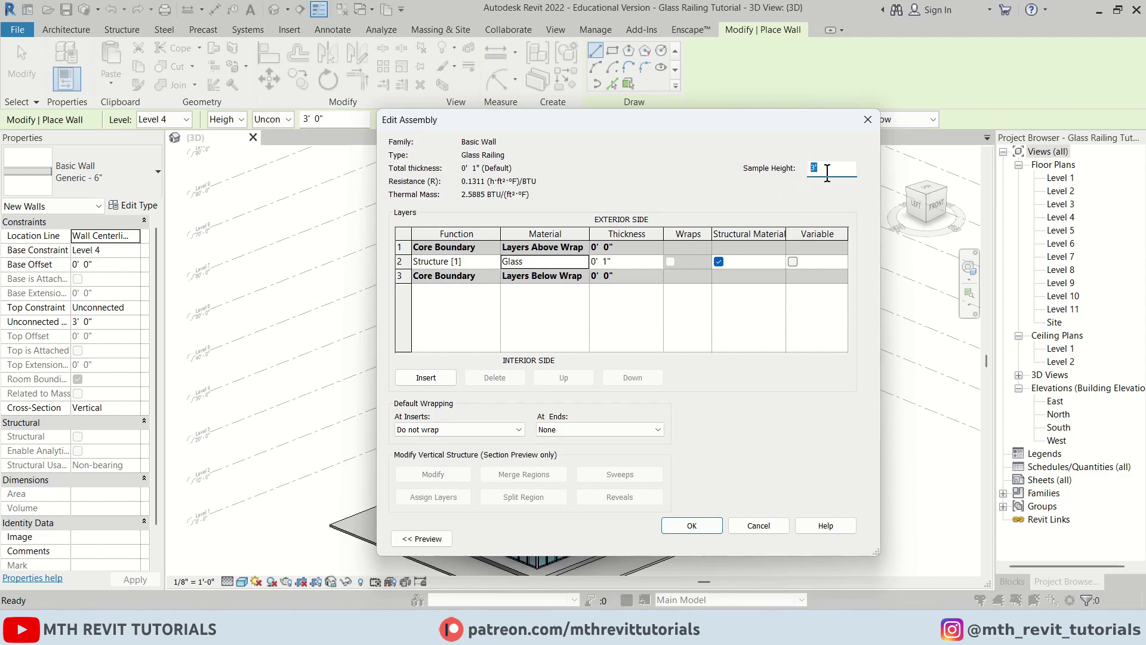
Preview the wall as Section: Modify type attributes and open the Sweeps list
click(438, 535)
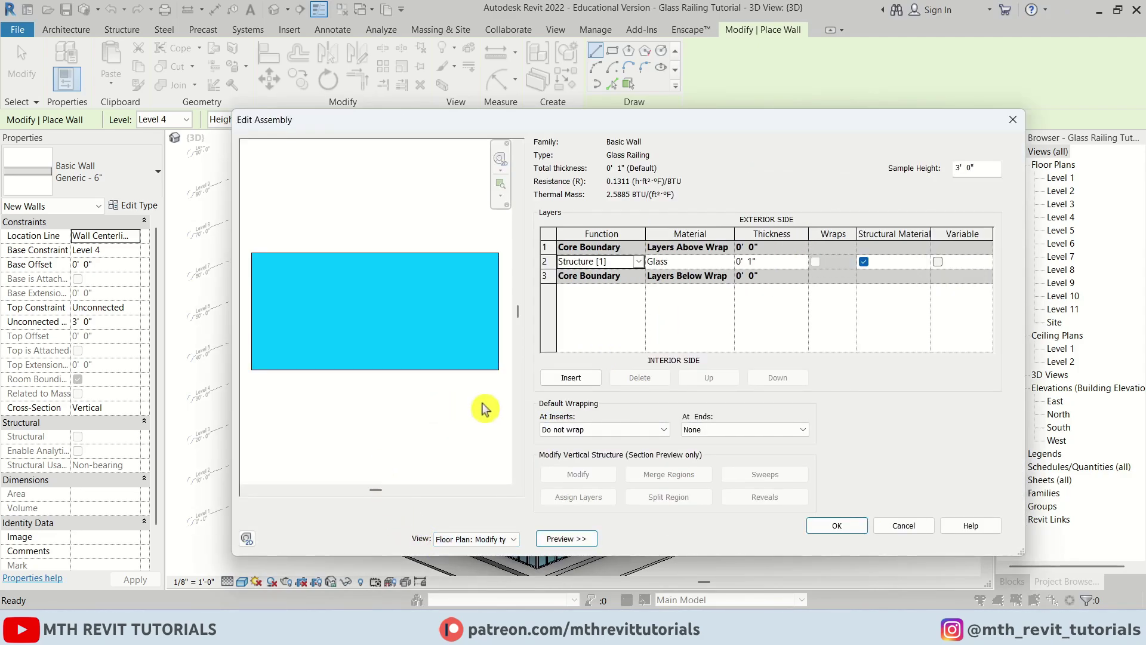
click(504, 539)
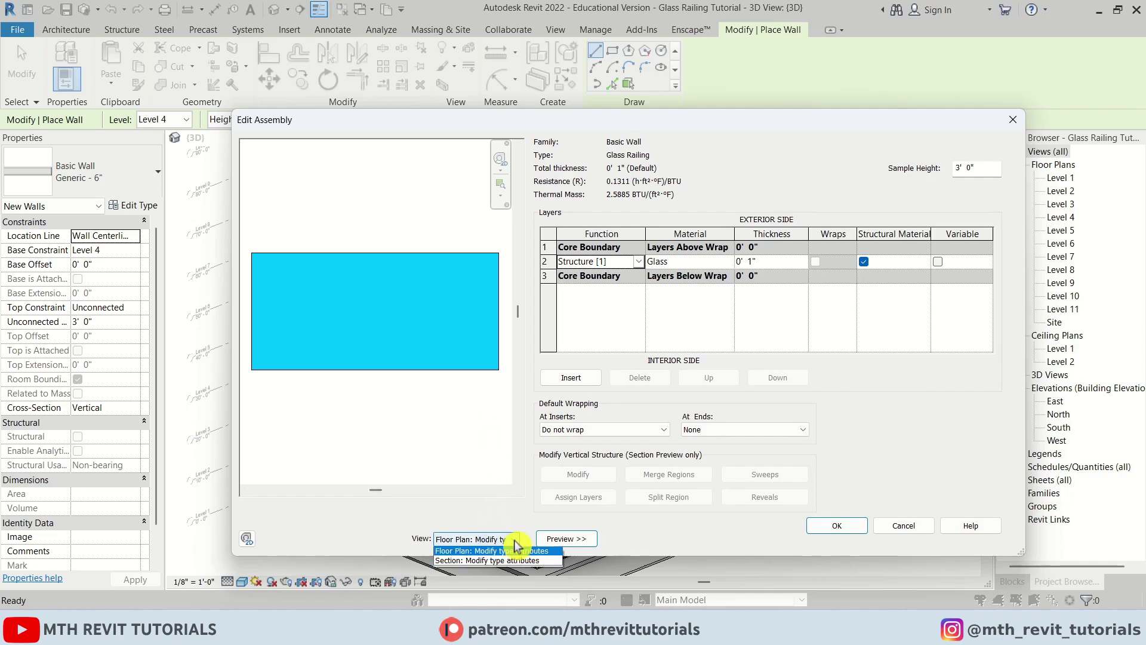
click(548, 561)
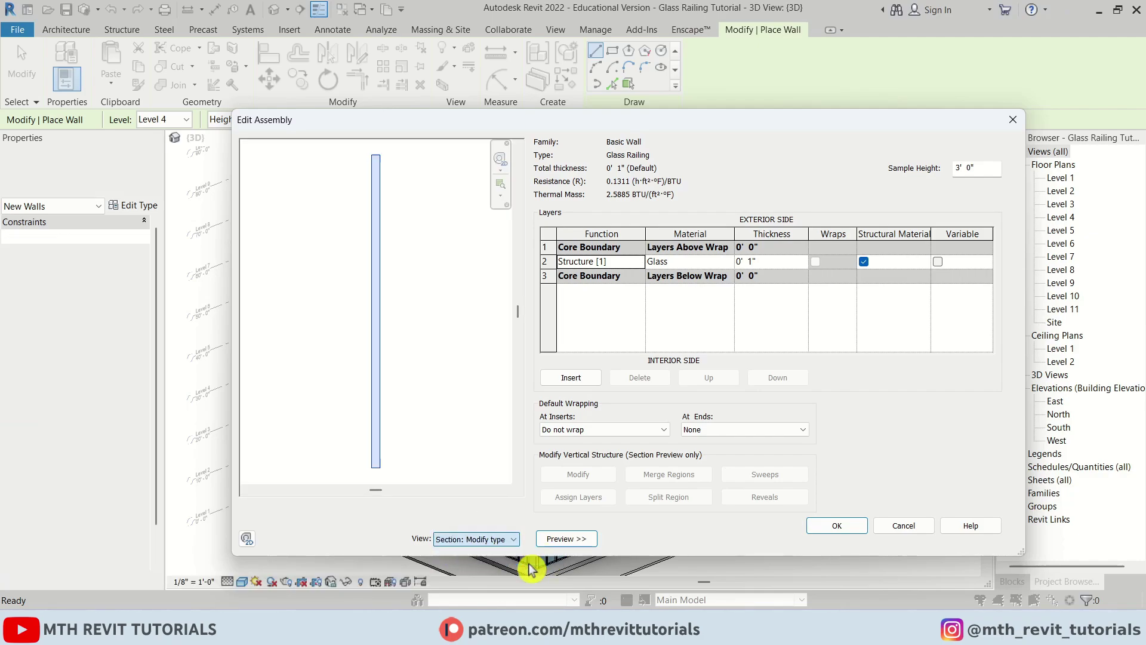
scroll(376, 293, down, 3)
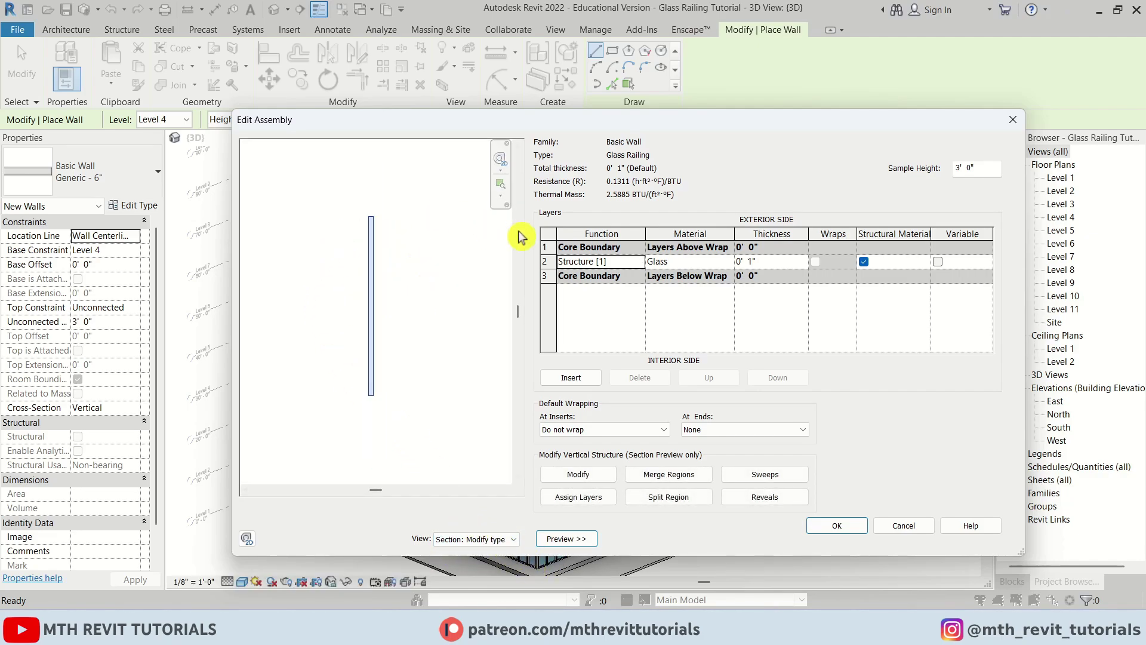
scroll(397, 286, up, 2)
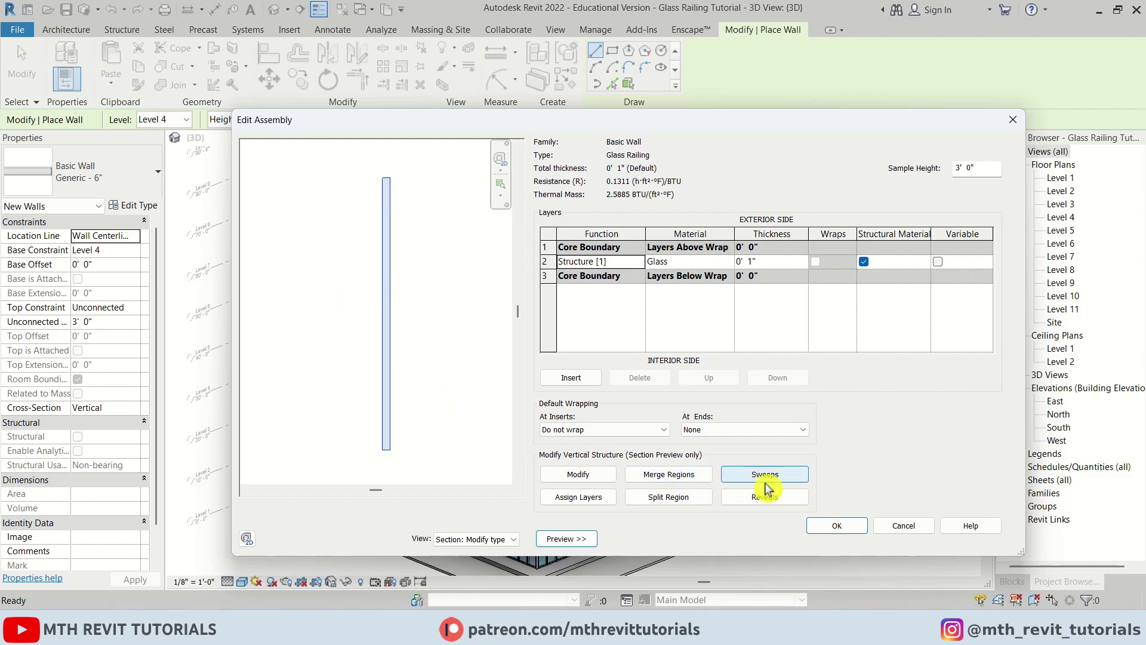
click(787, 481)
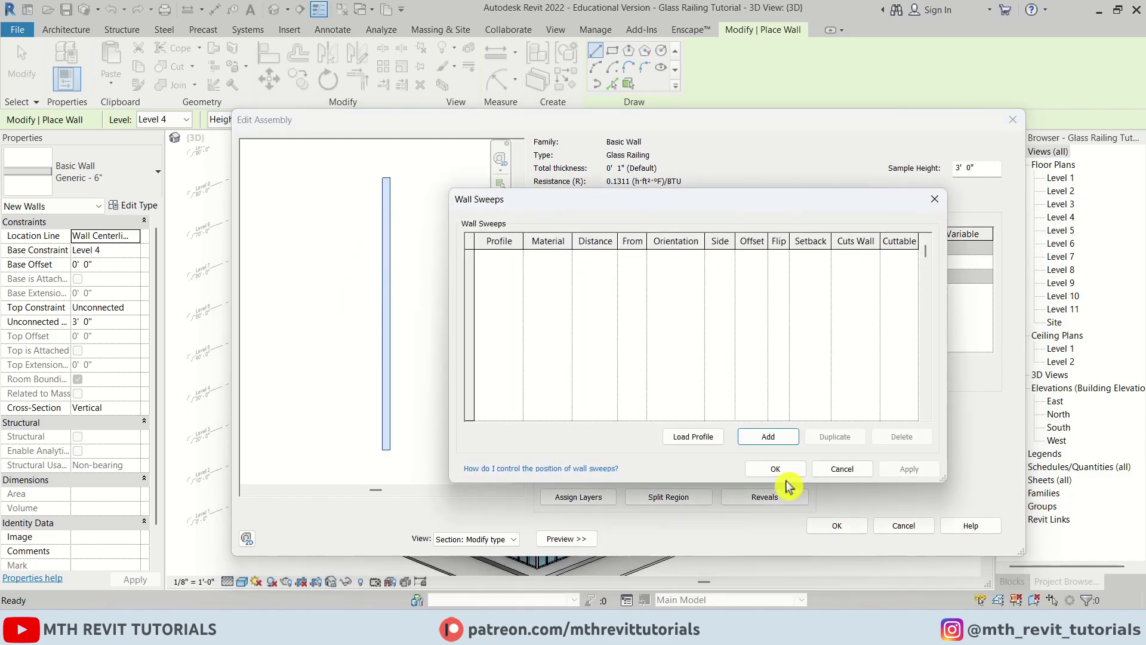
Load the Post and Handrail profile families and add a sweep using the Handrail profile
click(703, 443)
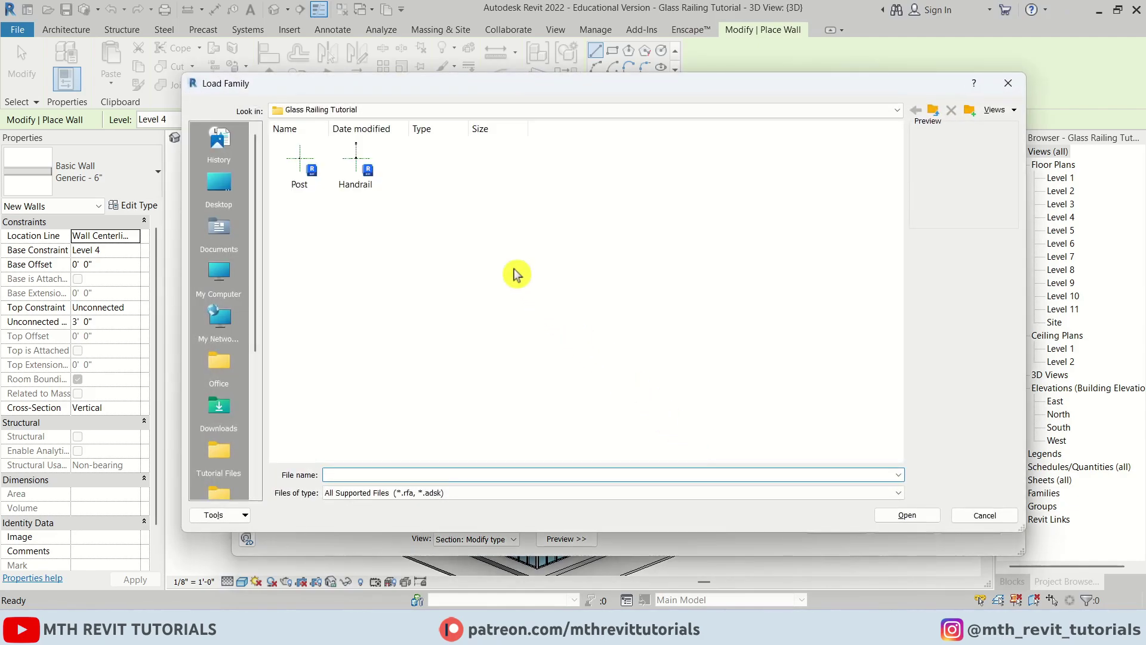
drag(365, 201, 299, 178)
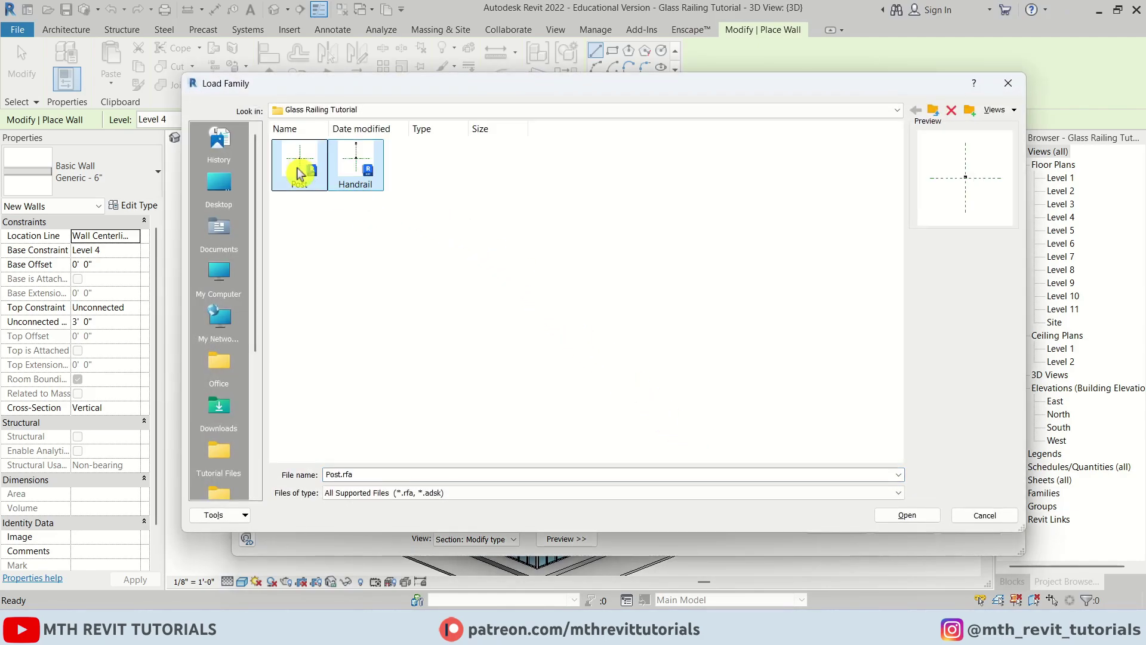
click(909, 516)
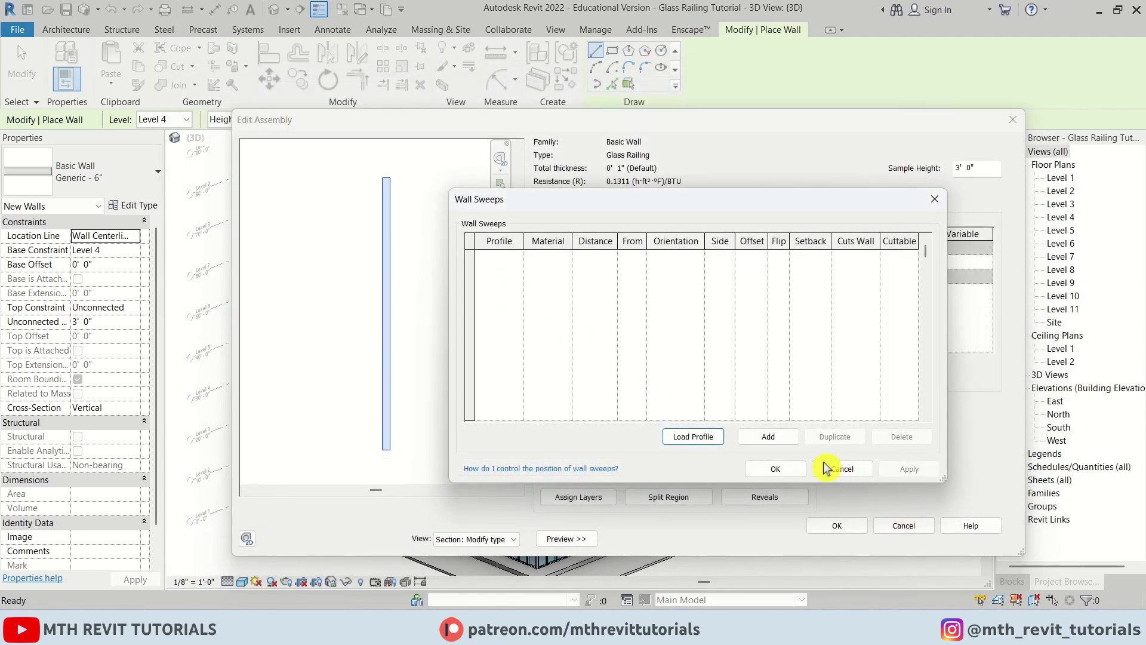
click(793, 445)
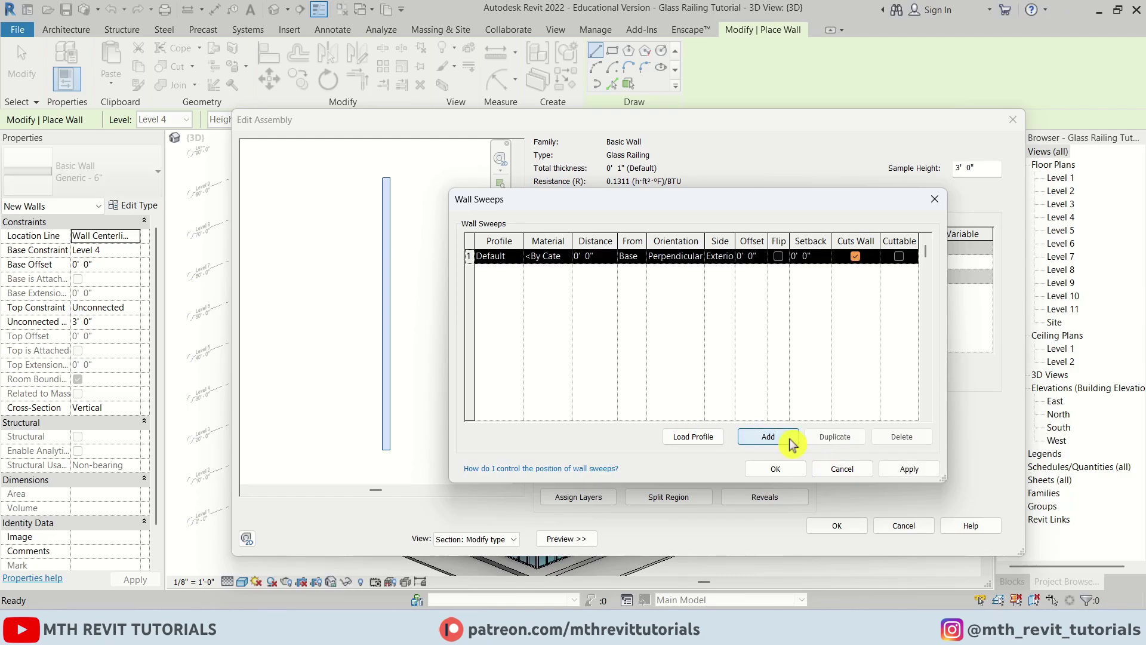
click(518, 261)
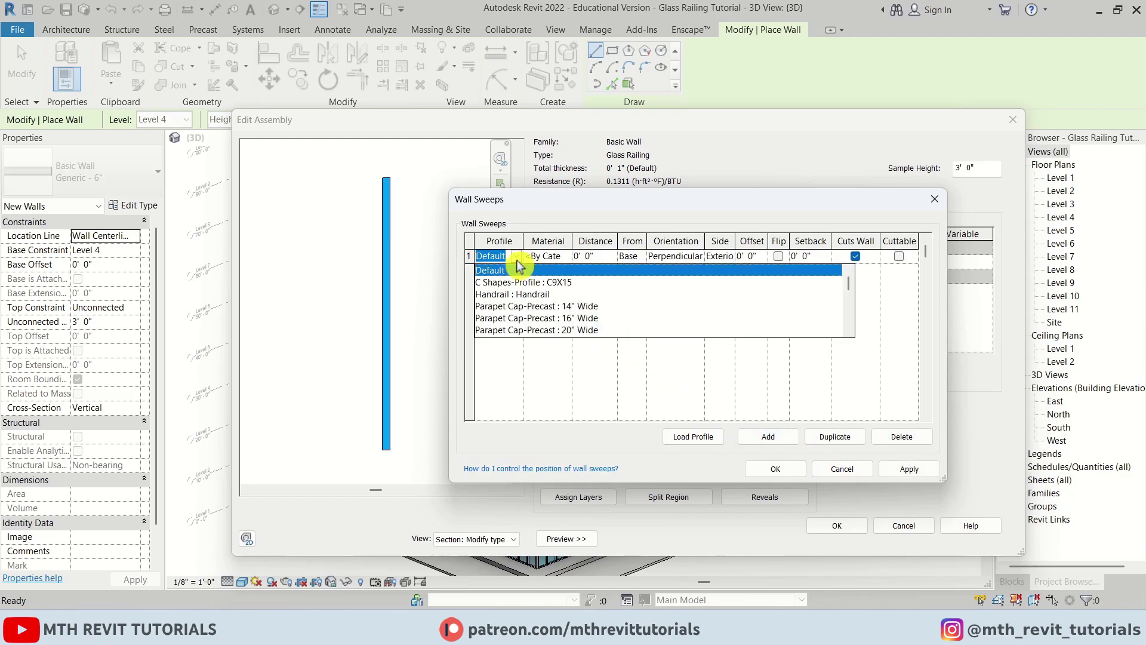
click(575, 295)
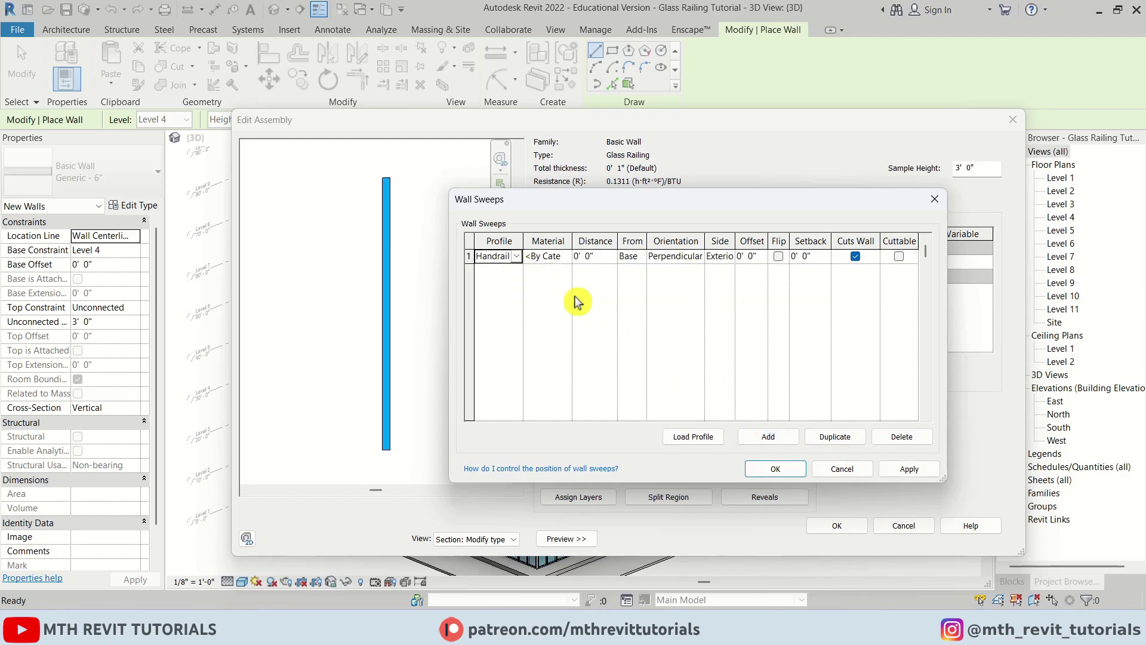
drag(447, 273, 397, 274)
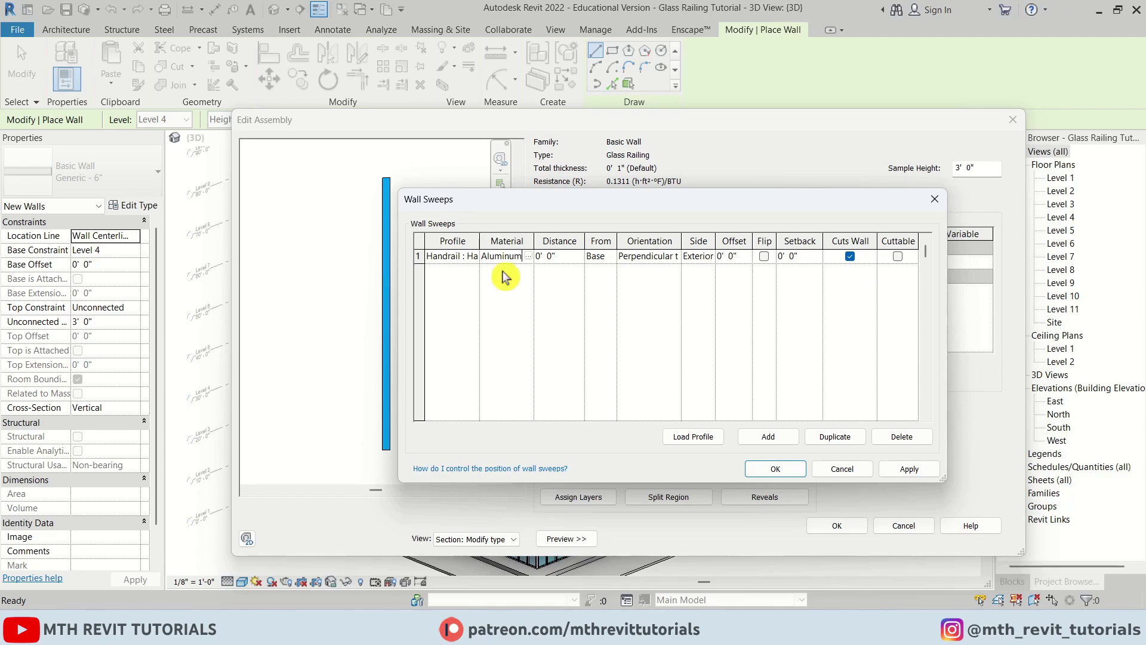
Apply the Aluminum Handrail sweep with an offset of -0' 0 1/2" and confirm
click(910, 470)
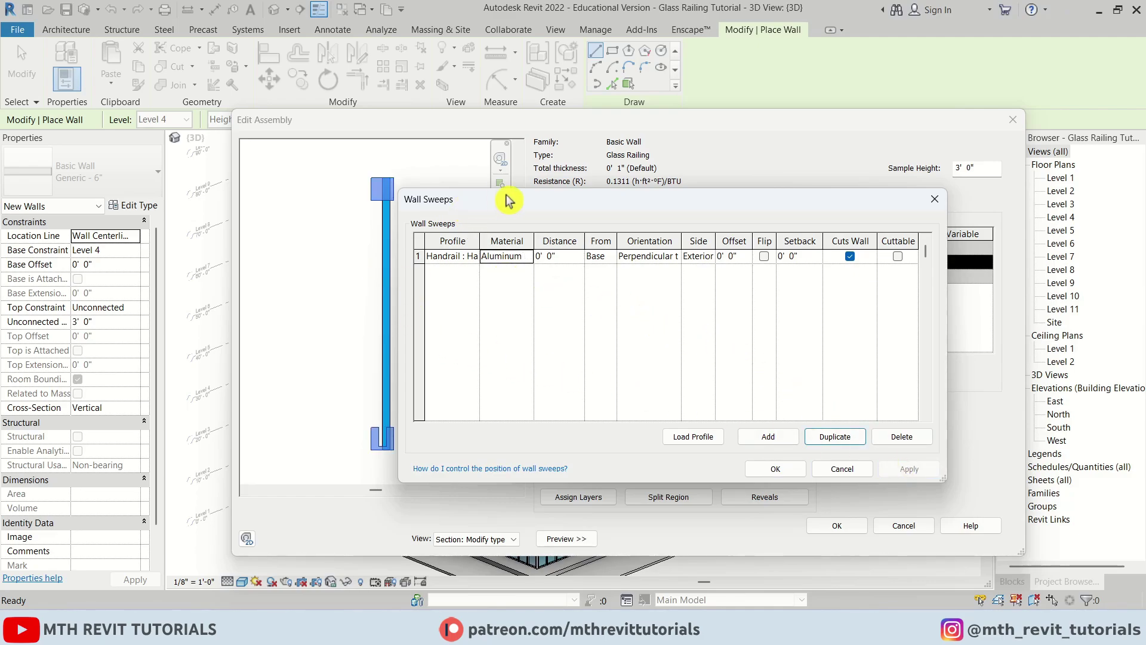
drag(506, 200, 572, 208)
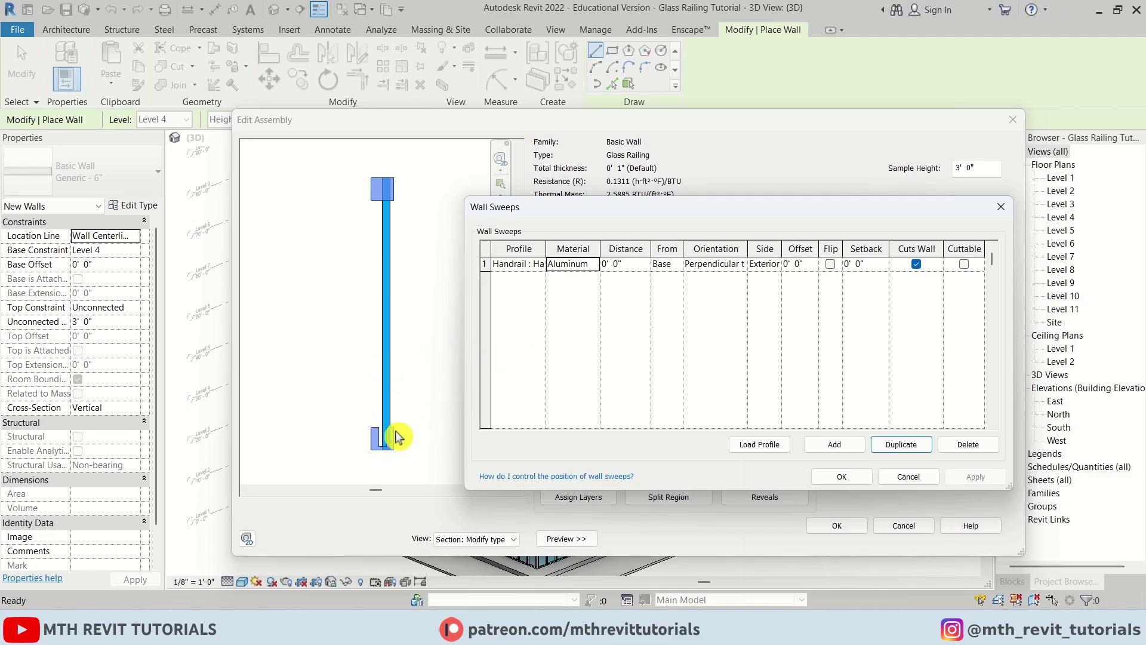
click(809, 264)
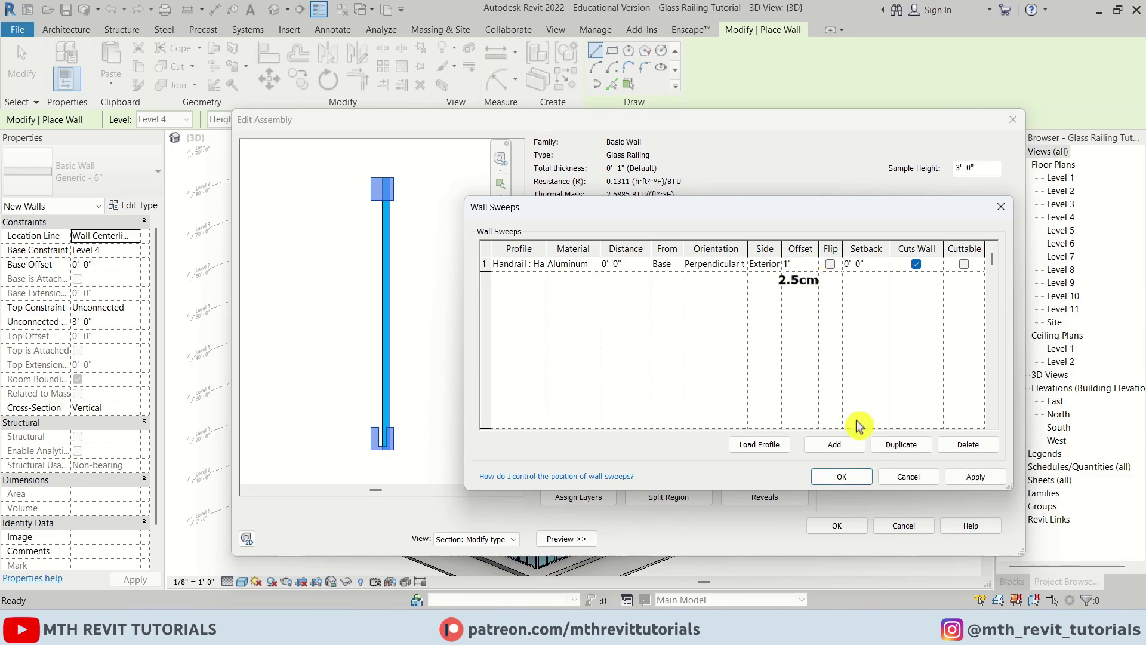
click(967, 479)
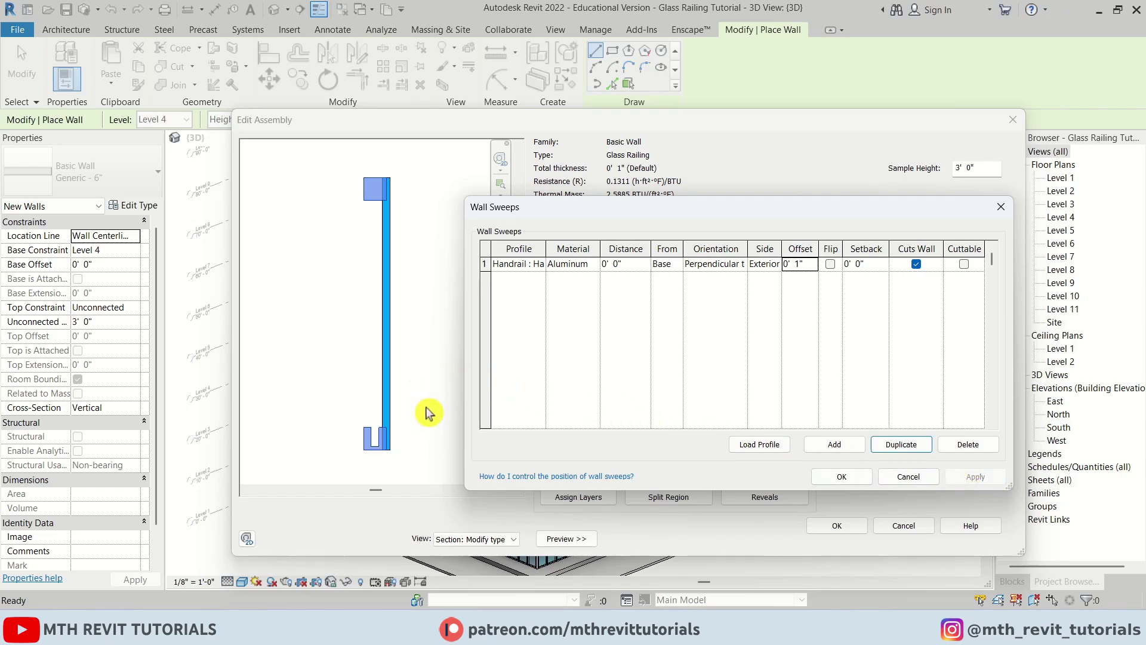
click(811, 265)
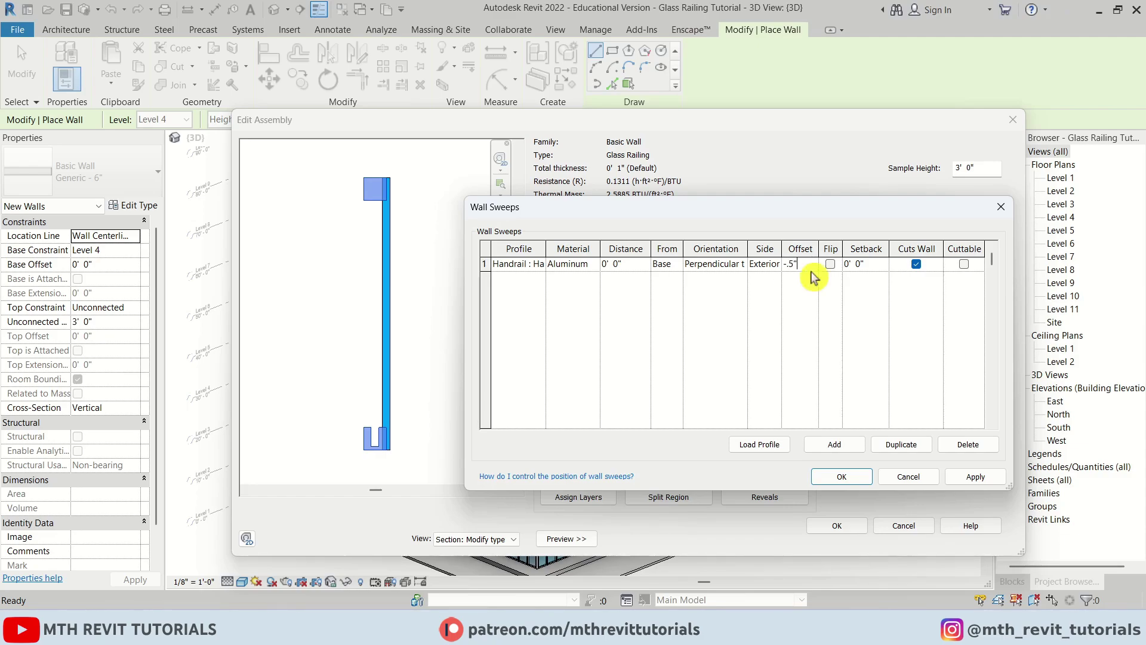
click(976, 481)
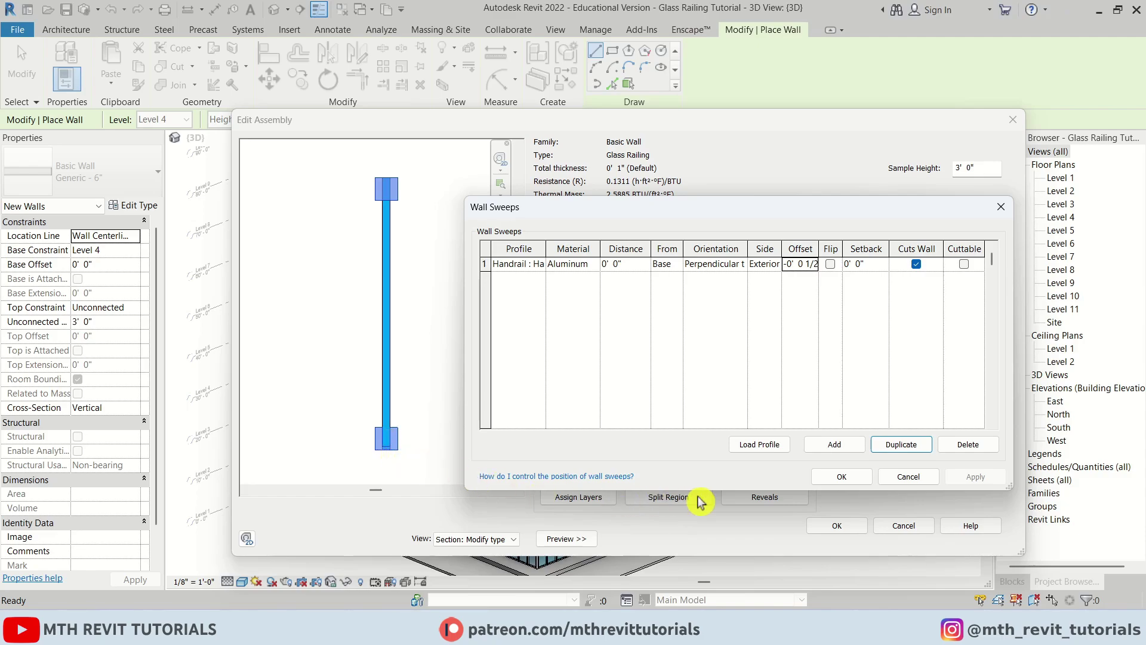
click(837, 478)
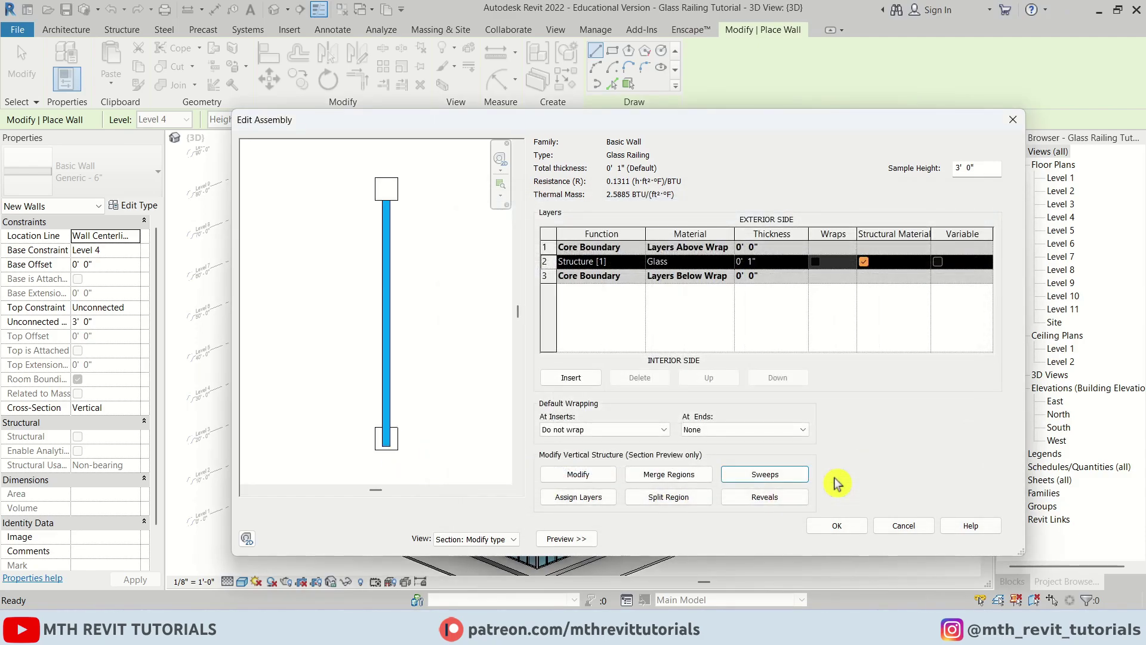
Close the wall type dialogs and open the Level 4 floor plan
click(838, 524)
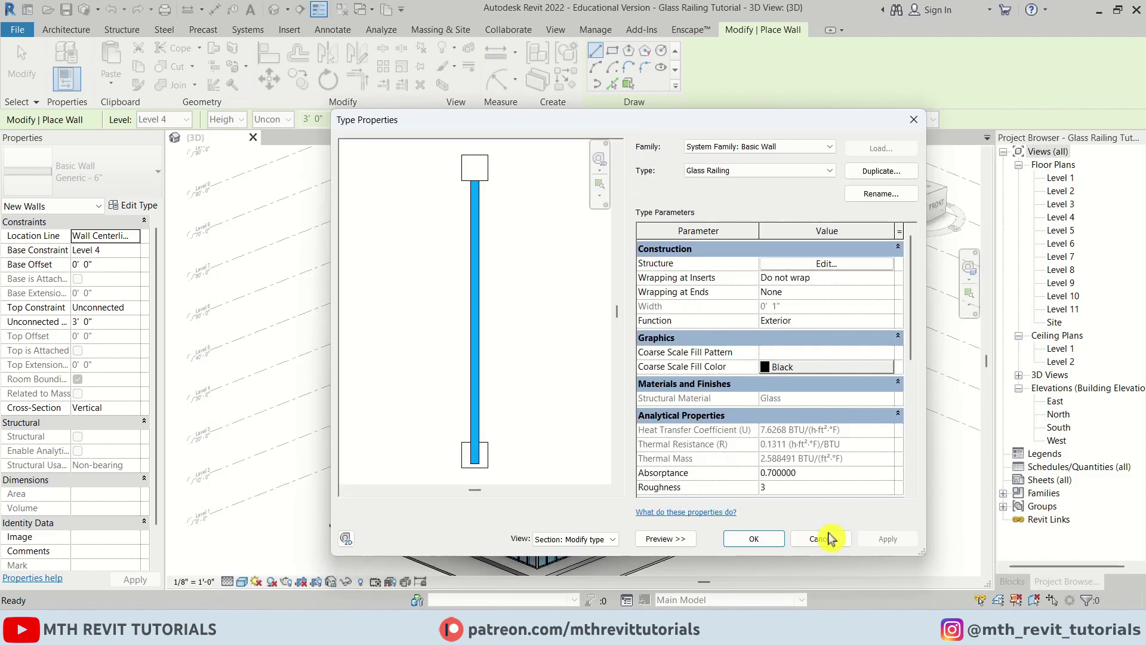
click(753, 538)
scroll(482, 362, up, 3)
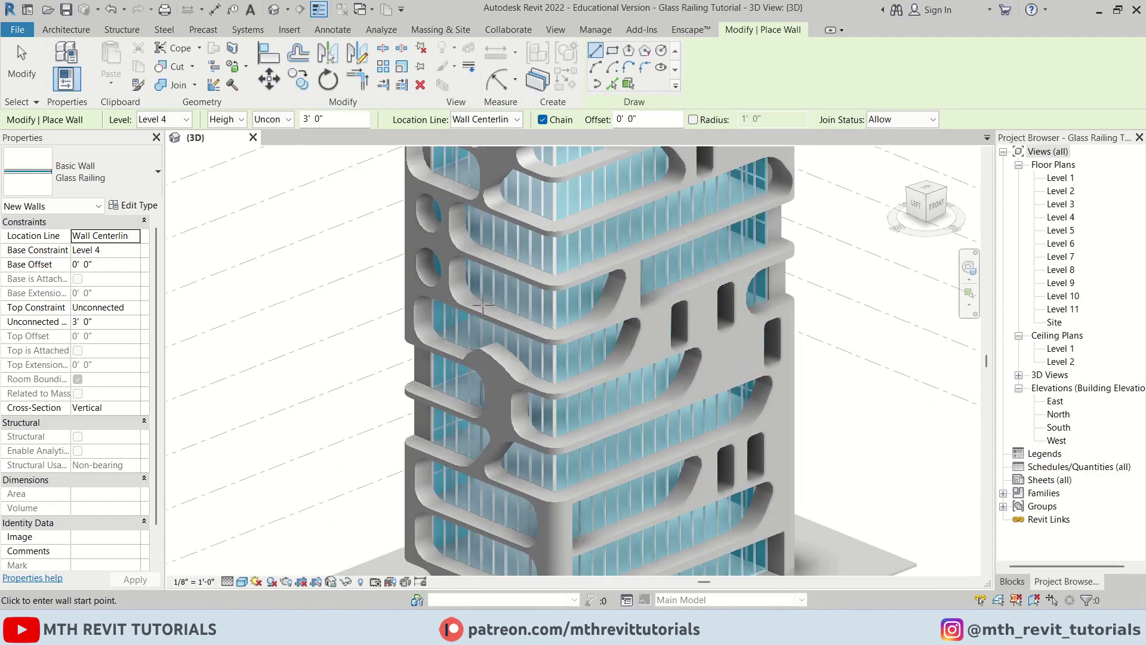
middle_drag(496, 352, 482, 362)
scroll(481, 362, down, 3)
scroll(476, 289, up, 3)
middle_drag(477, 287, 467, 301)
scroll(819, 319, down, 3)
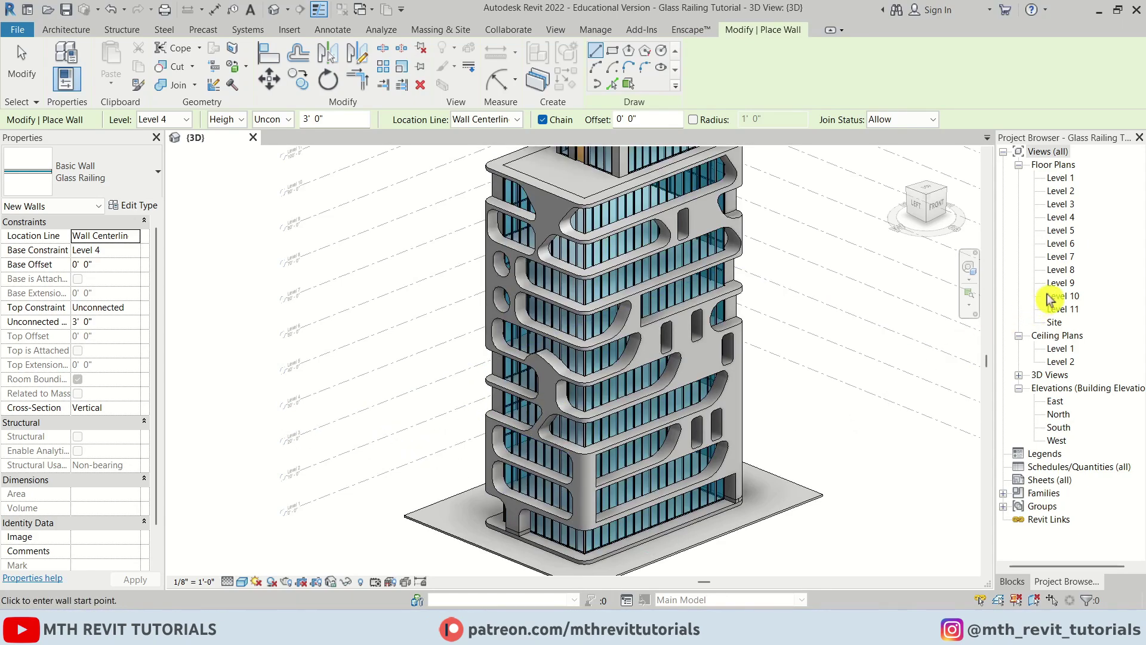
double_click(1063, 218)
scroll(660, 346, up, 5)
middle_drag(557, 358, 525, 385)
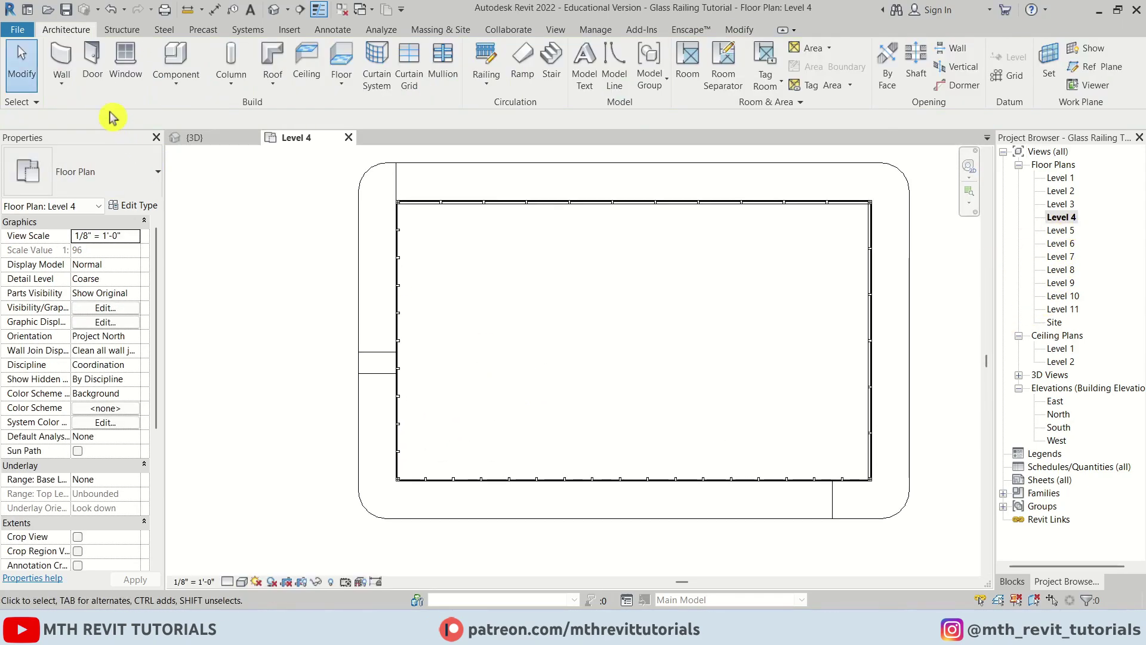
Place Glass Railing walls offset 0' 3" on the bottom, corner arc and left slab edges
click(62, 60)
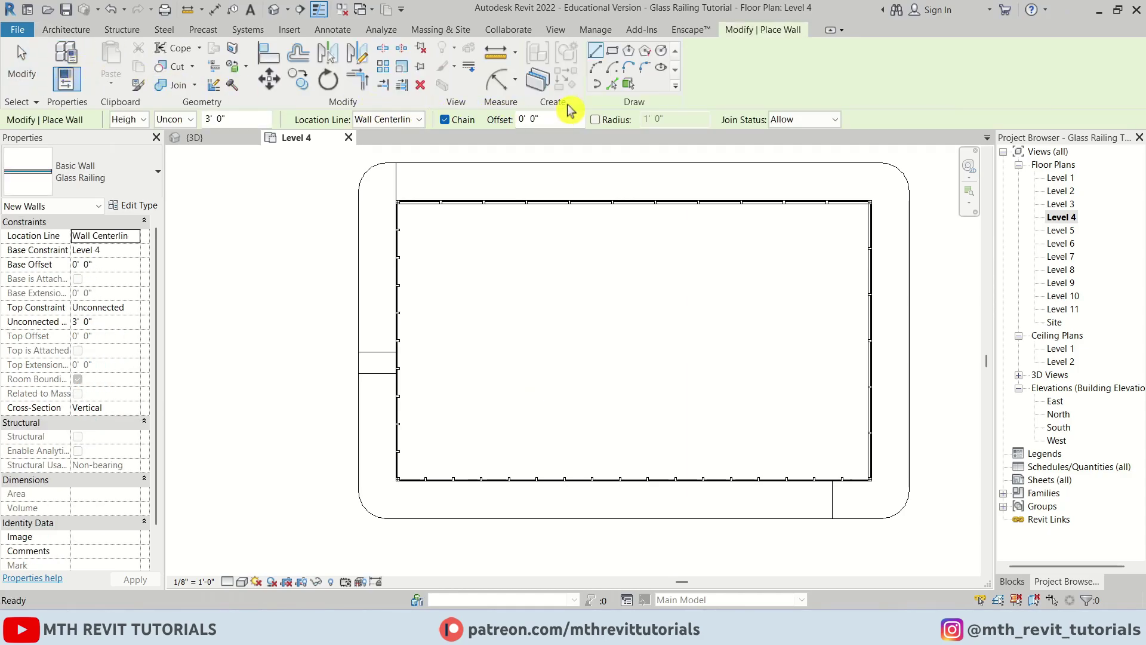
click(615, 89)
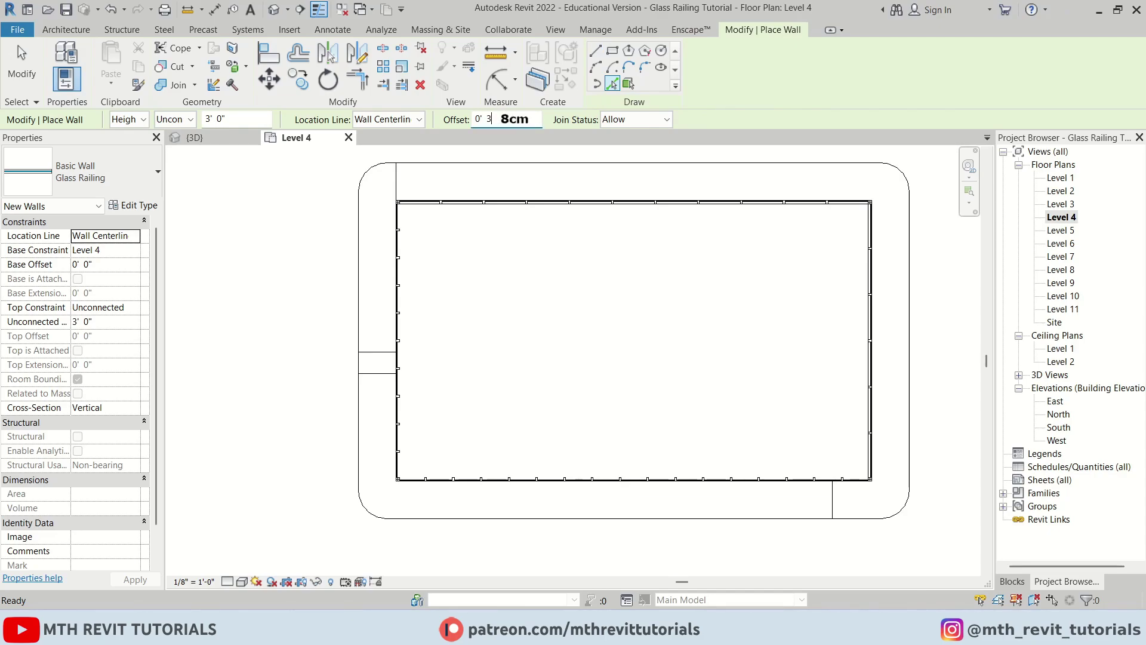
scroll(463, 530, up, 2)
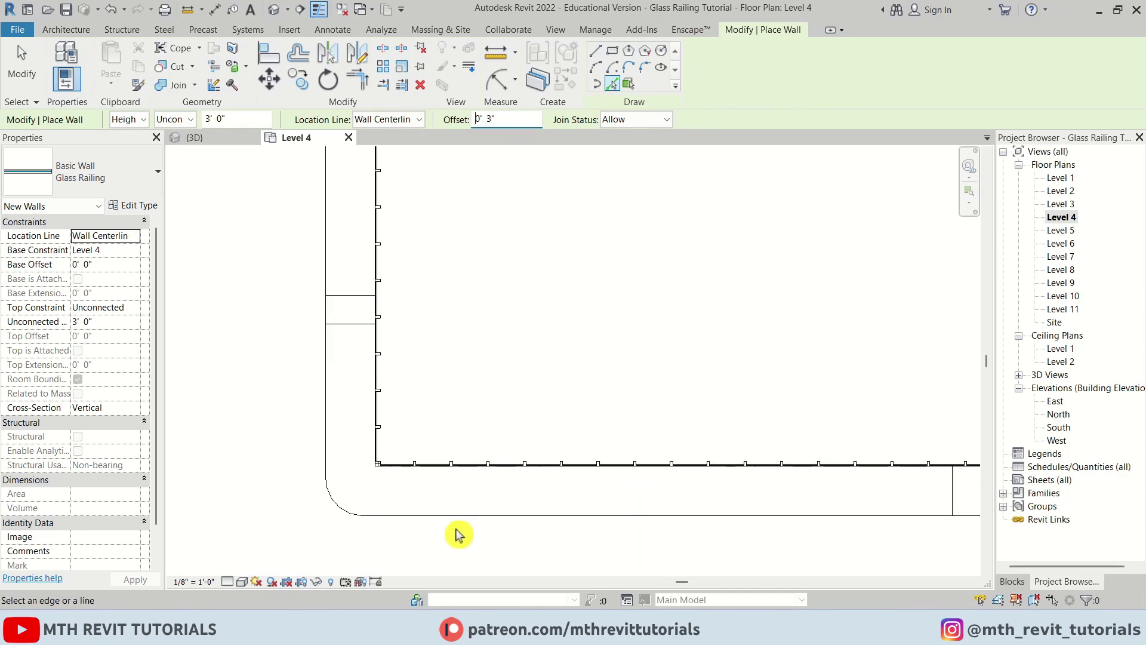
click(421, 518)
click(335, 498)
click(330, 428)
scroll(323, 525, up, 3)
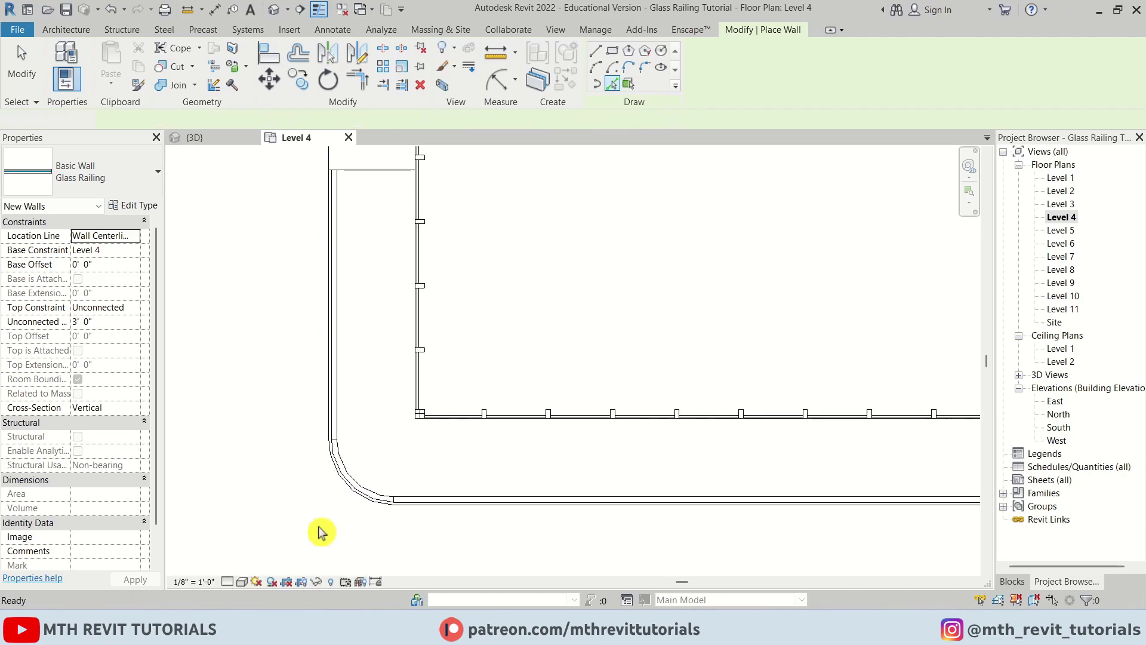
key(Escape)
Zoom in on the Level 4 glass railing and handrail in the 3D view
click(208, 141)
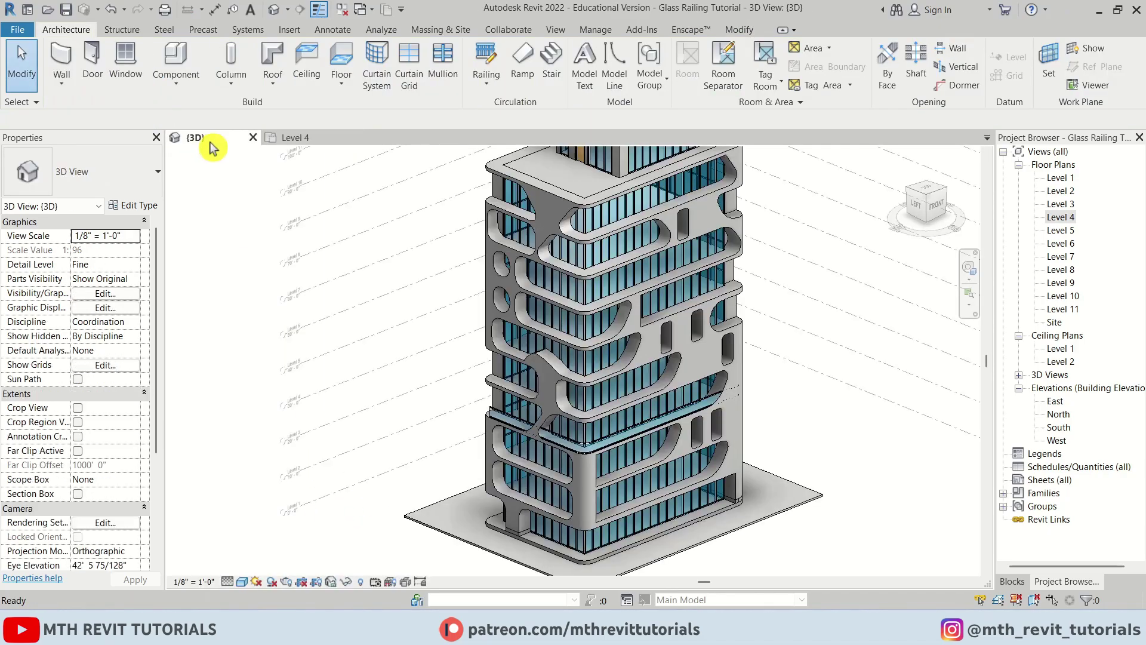
scroll(508, 439, up, 5)
scroll(472, 459, up, 2)
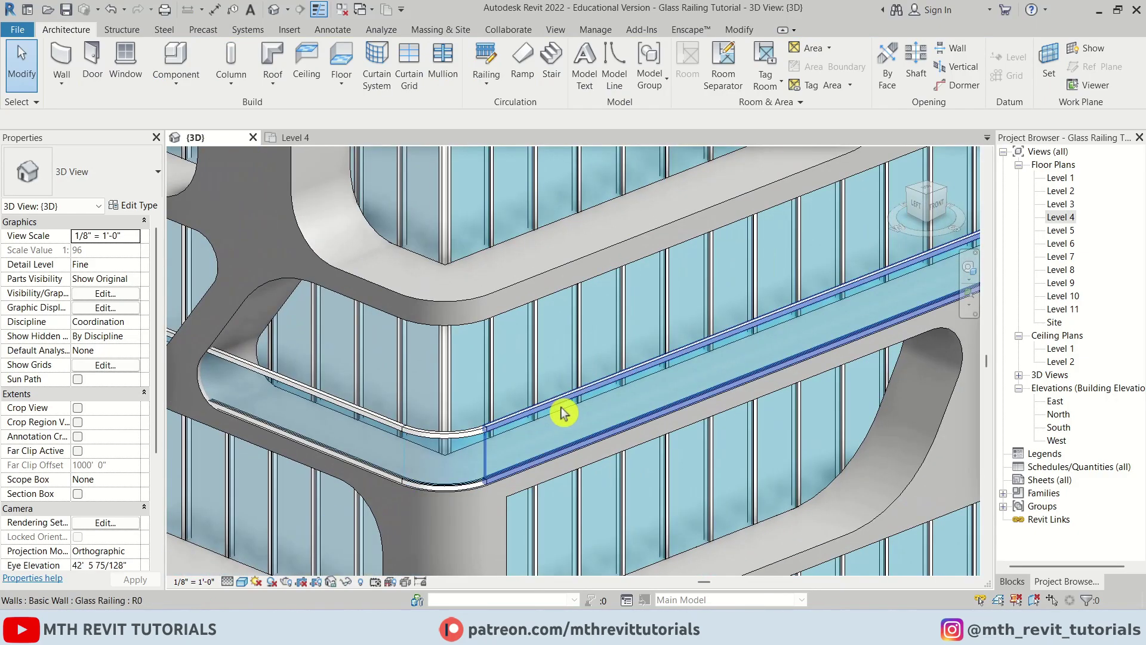
scroll(352, 421, up, 3)
scroll(347, 412, down, 4)
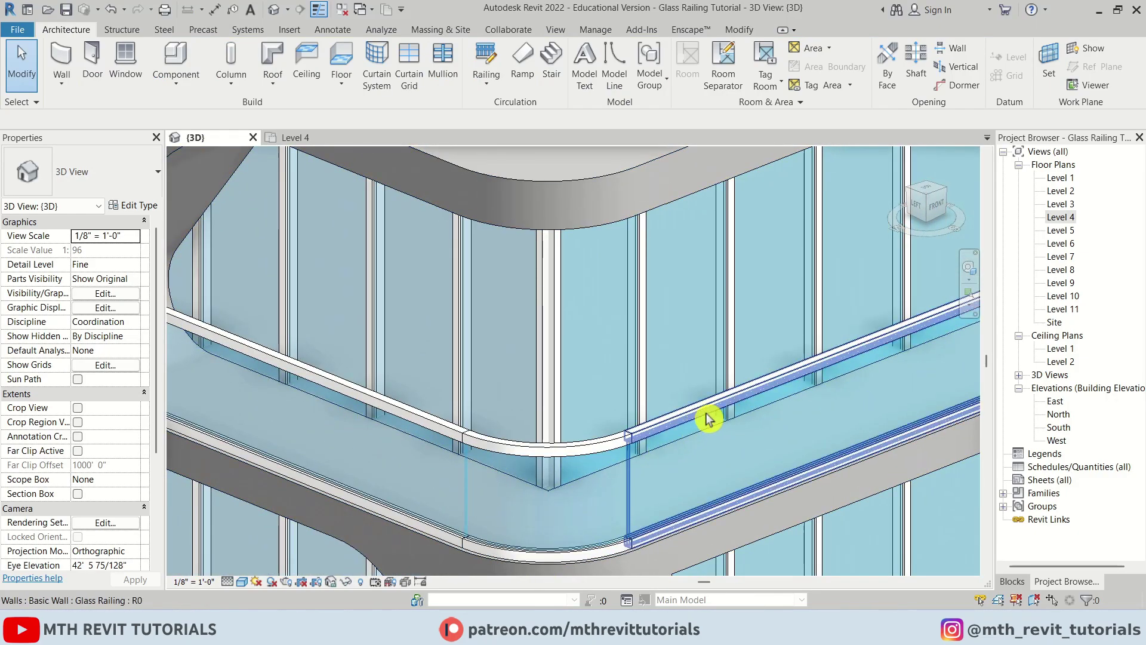
scroll(742, 445, up, 1)
scroll(532, 454, down, 3)
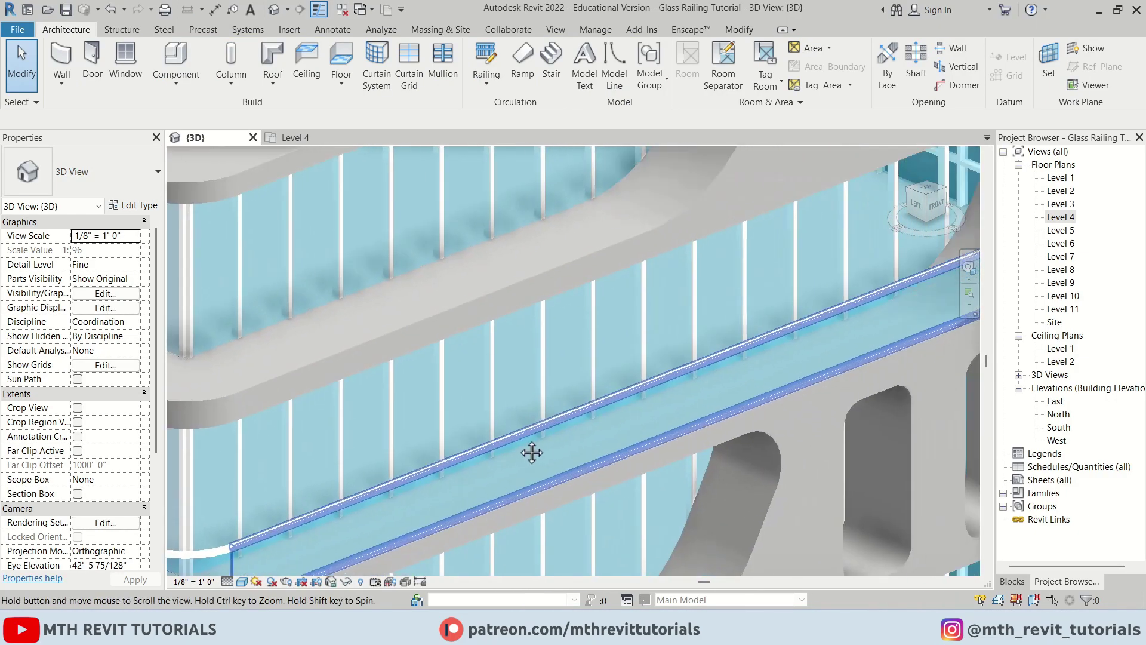
scroll(649, 398, up, 5)
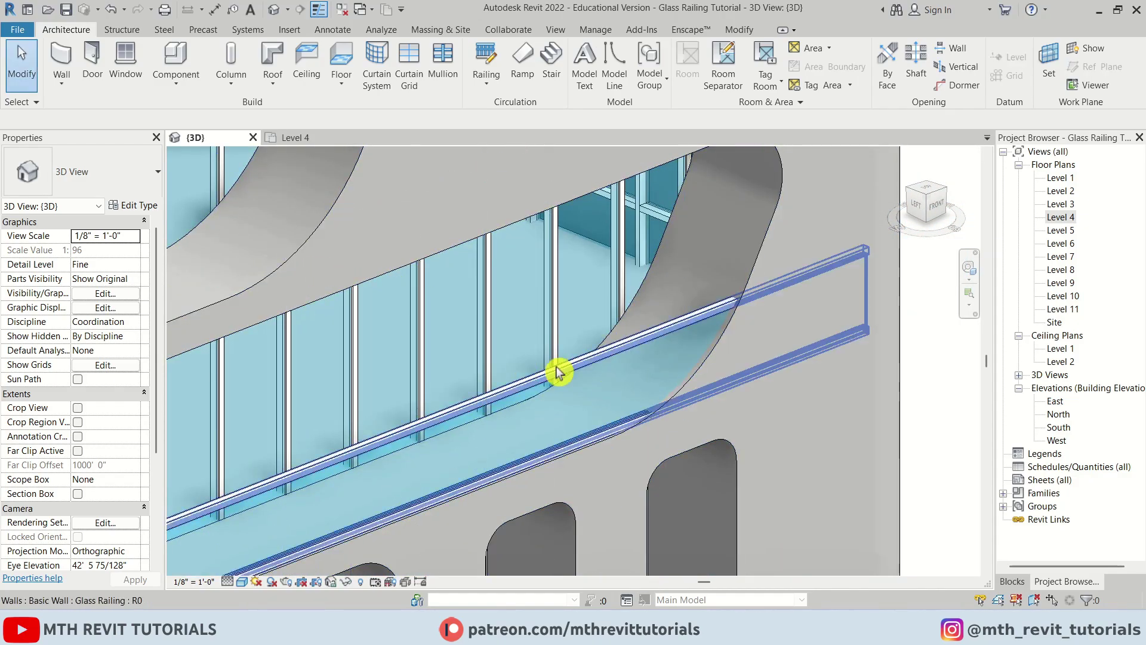
click(62, 83)
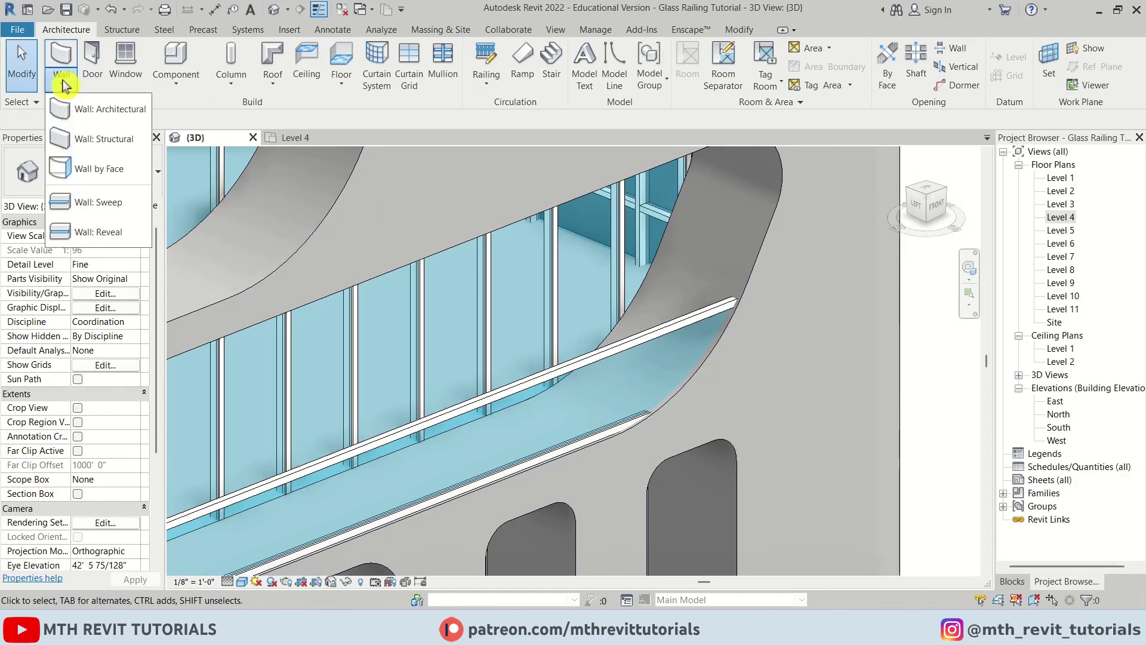
Create a Post wall sweep type with the Post : Post profile in Aluminum
click(136, 207)
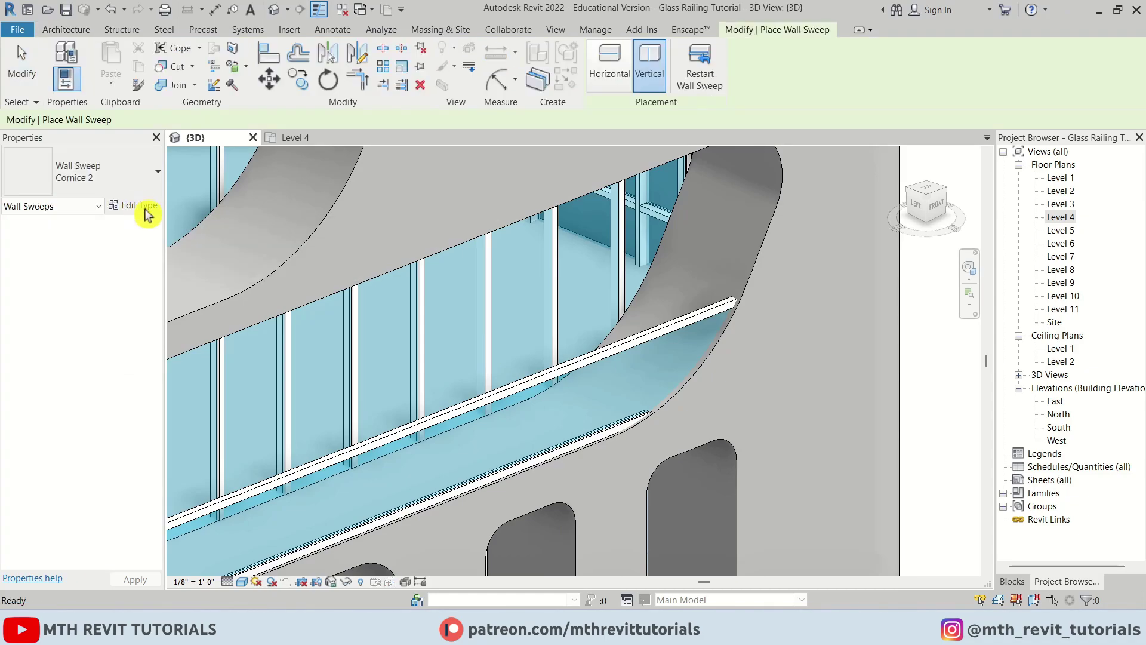
click(145, 206)
click(740, 172)
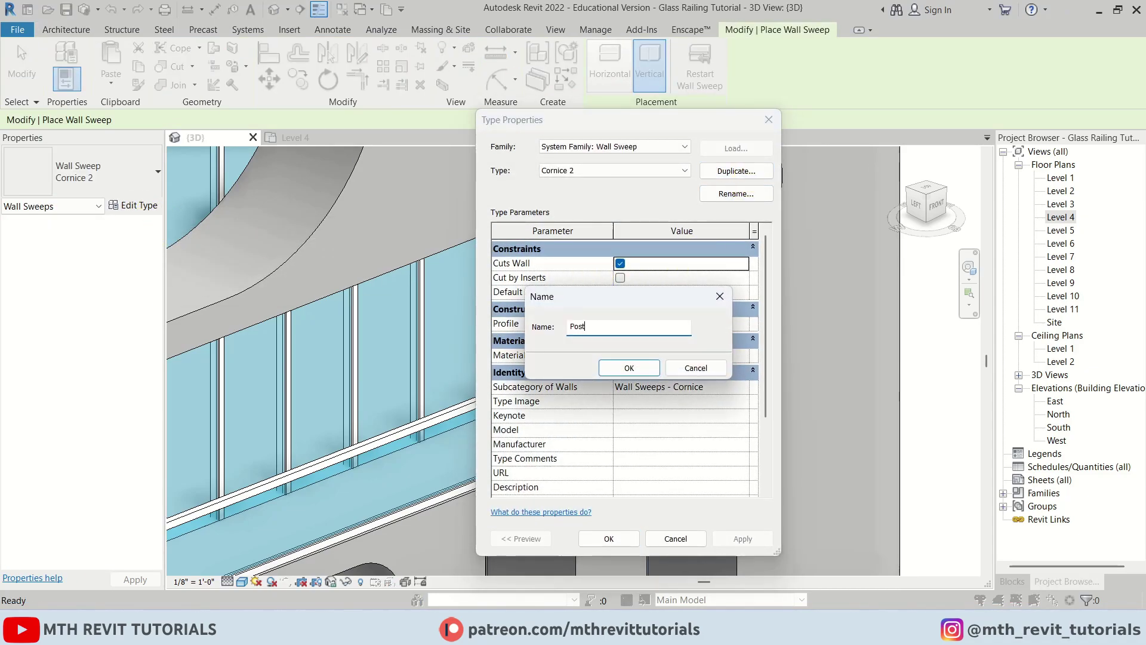
click(628, 368)
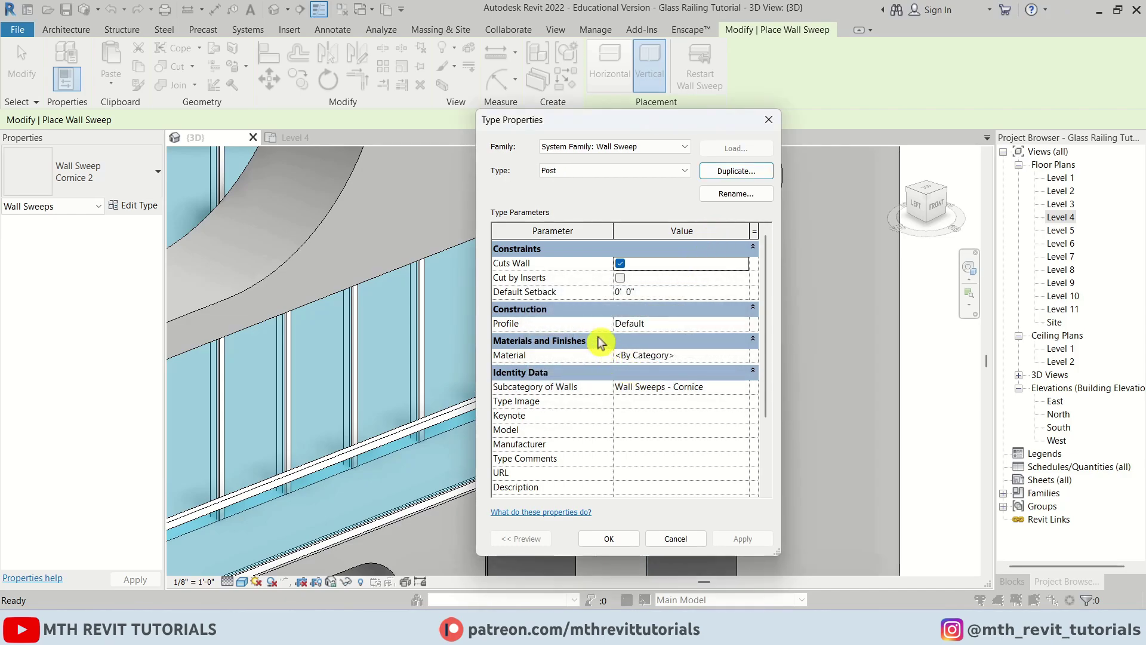
click(749, 325)
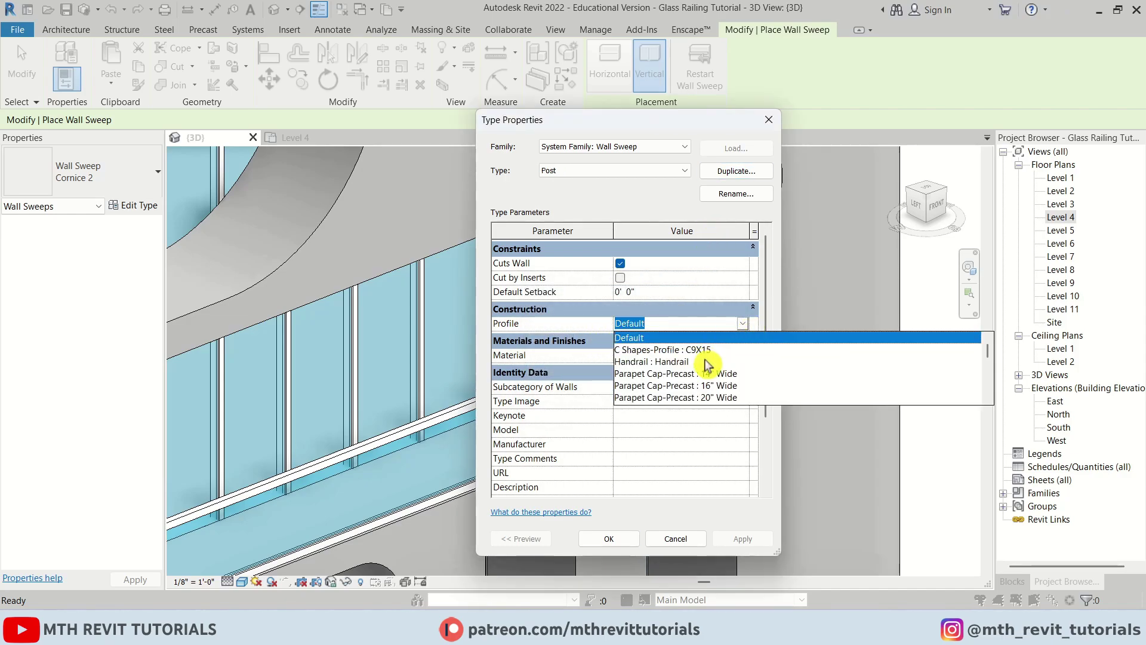
scroll(707, 365, down, 1)
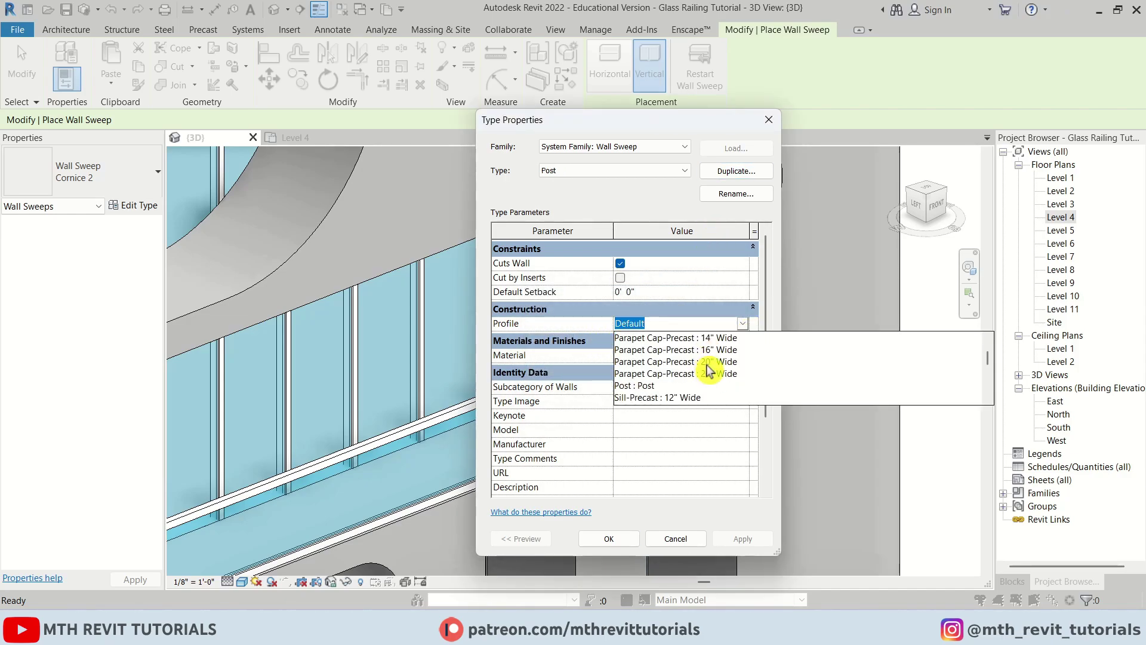
click(645, 386)
click(706, 356)
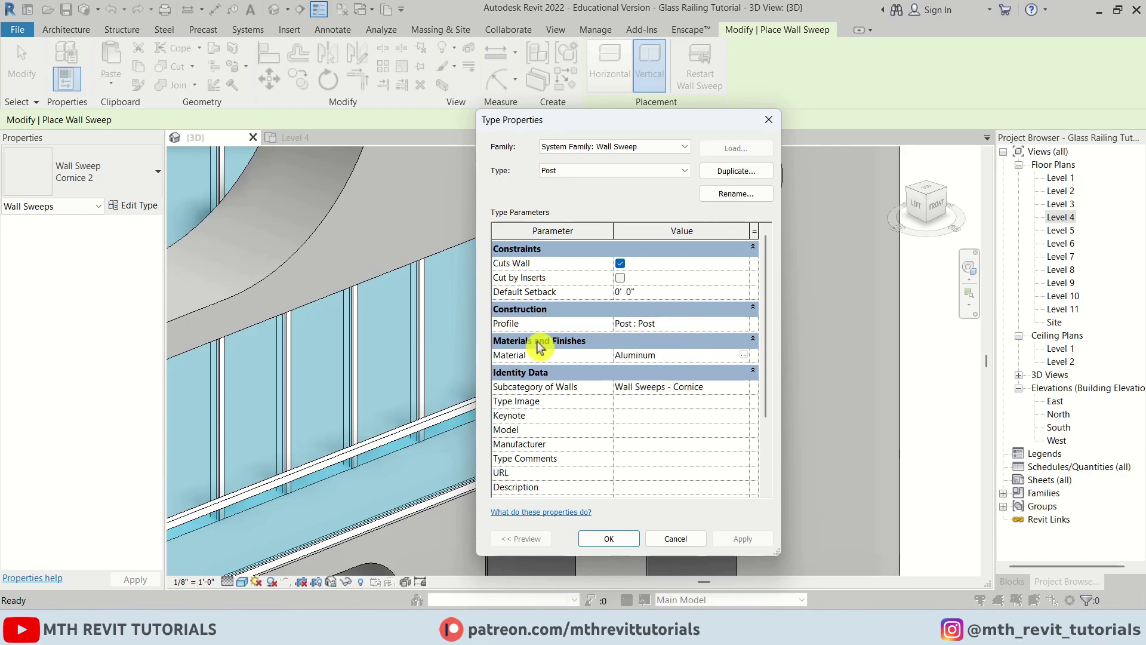
click(618, 540)
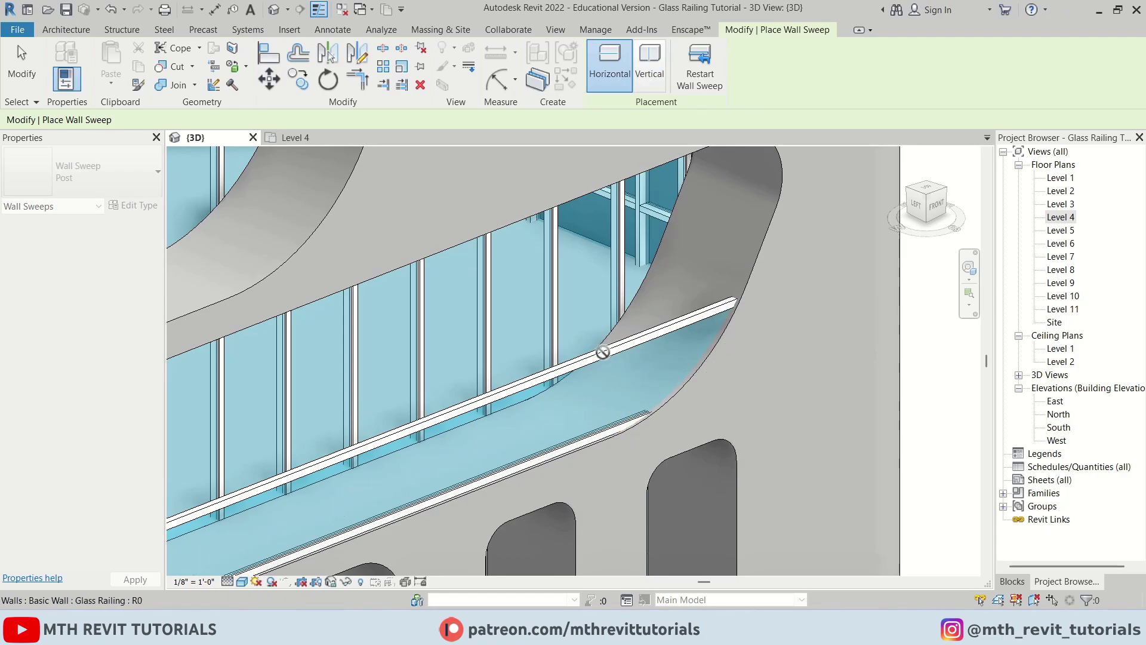
Place vertical Post wall sweeps on the Glass Railing wall
scroll(615, 388, up, 3)
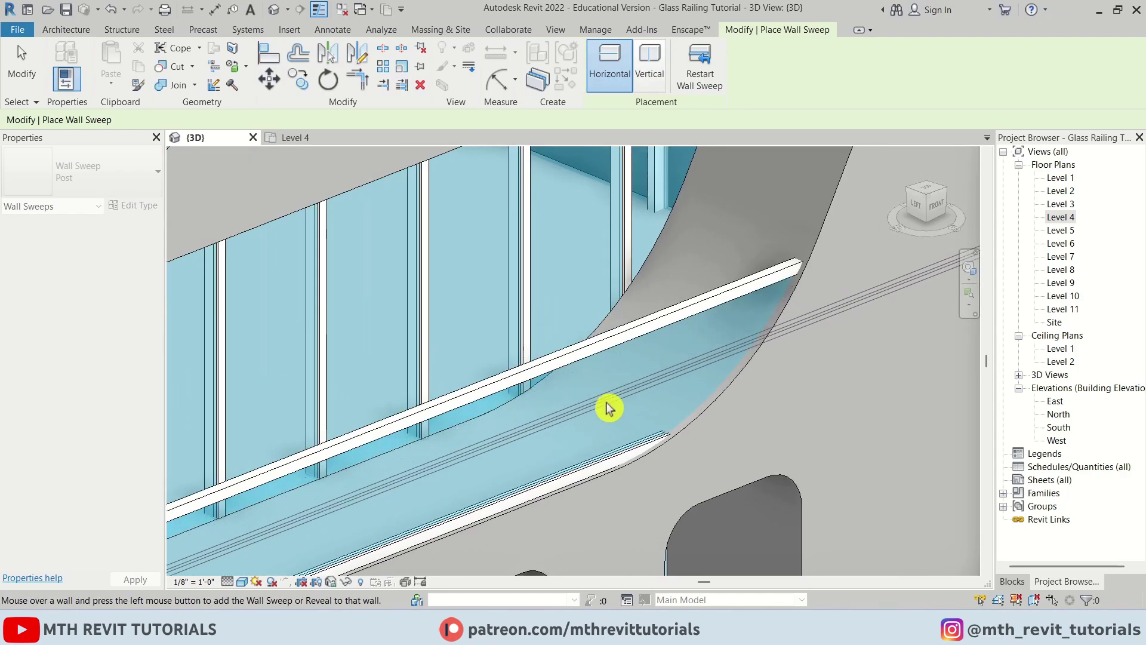
scroll(615, 376, up, 2)
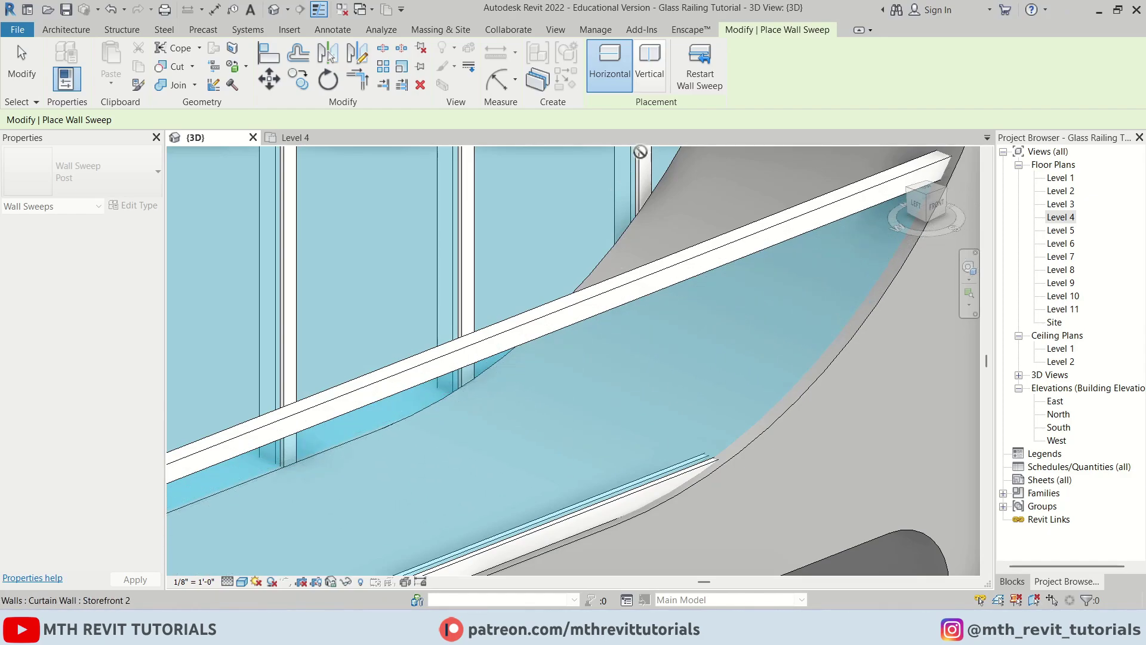
click(659, 87)
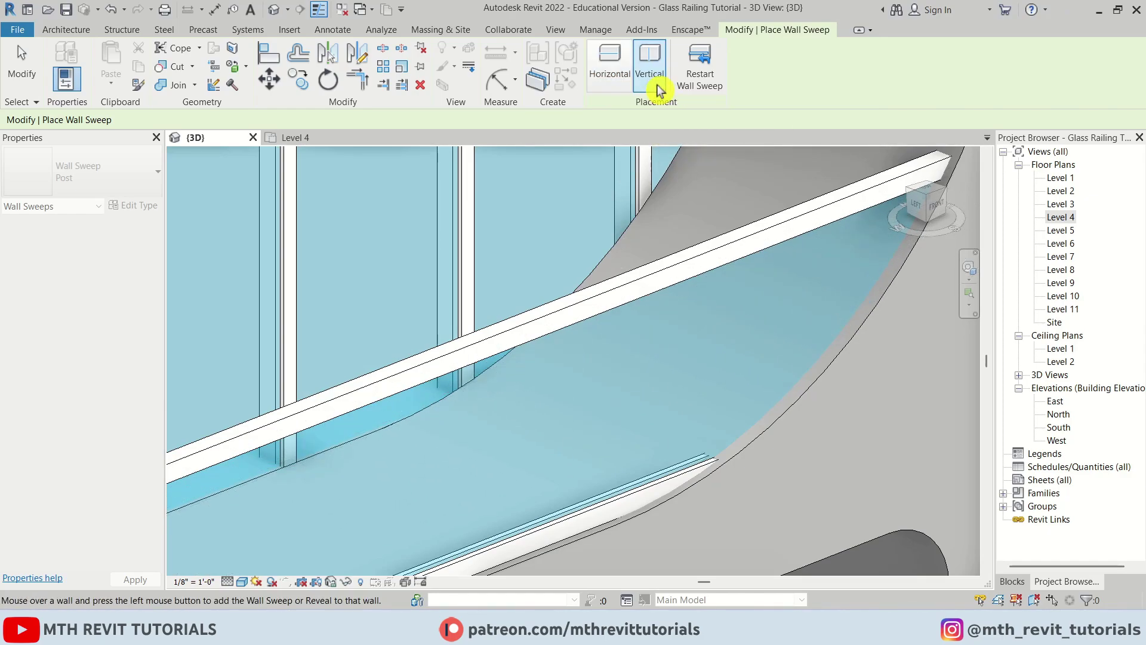
click(682, 352)
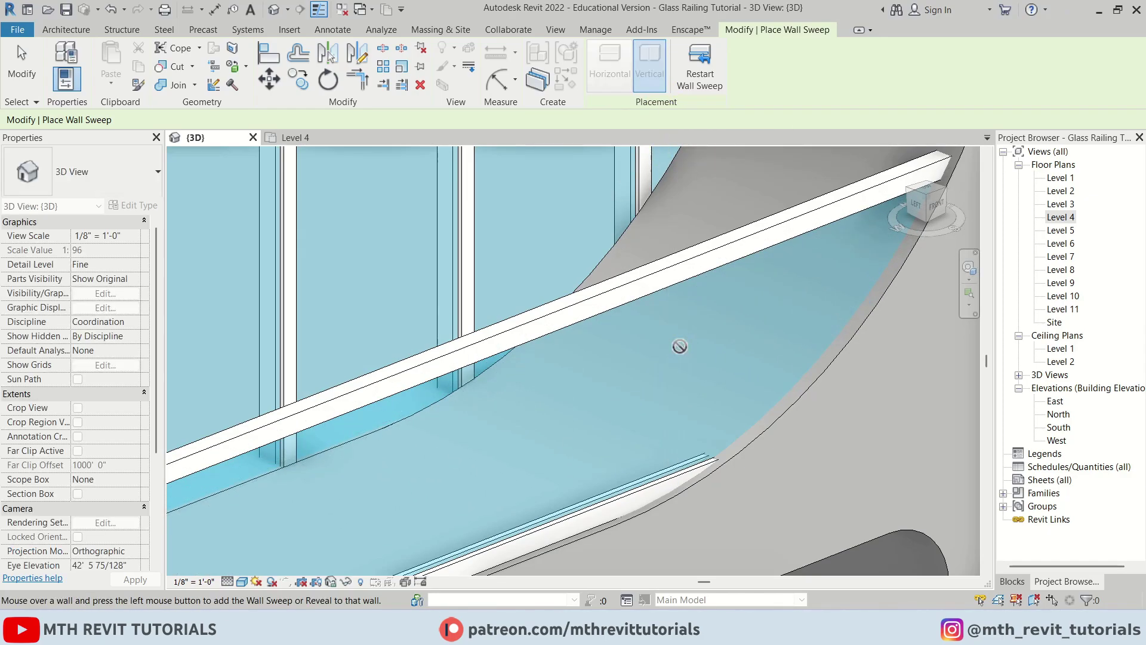
scroll(614, 365, down, 2)
scroll(687, 370, up, 2)
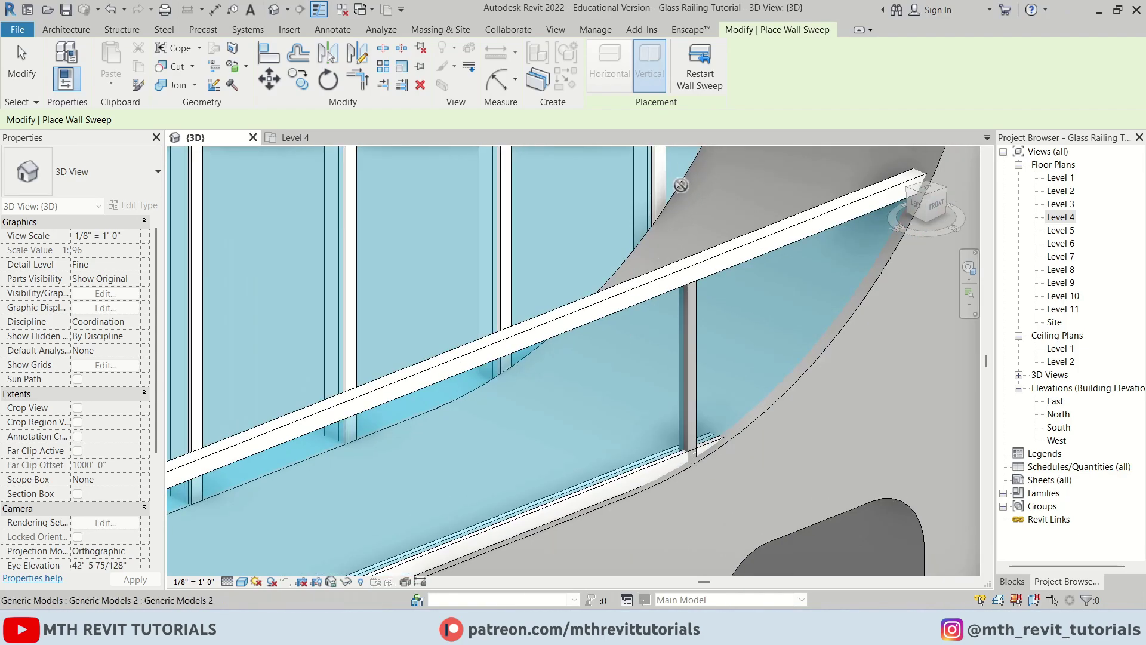
click(709, 86)
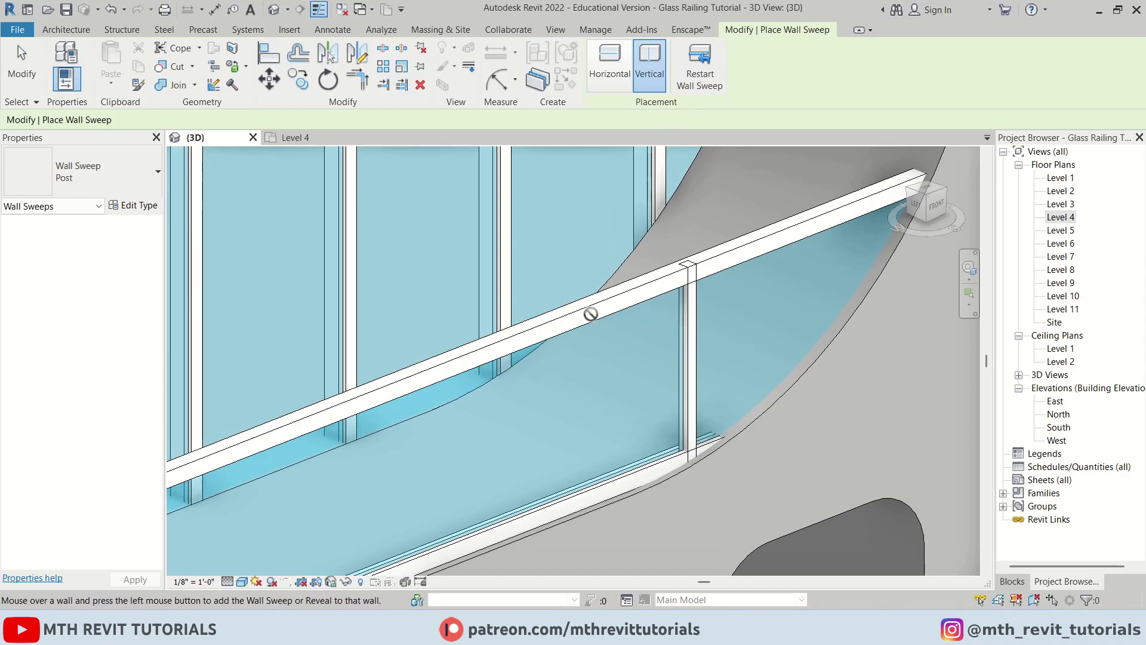
click(571, 343)
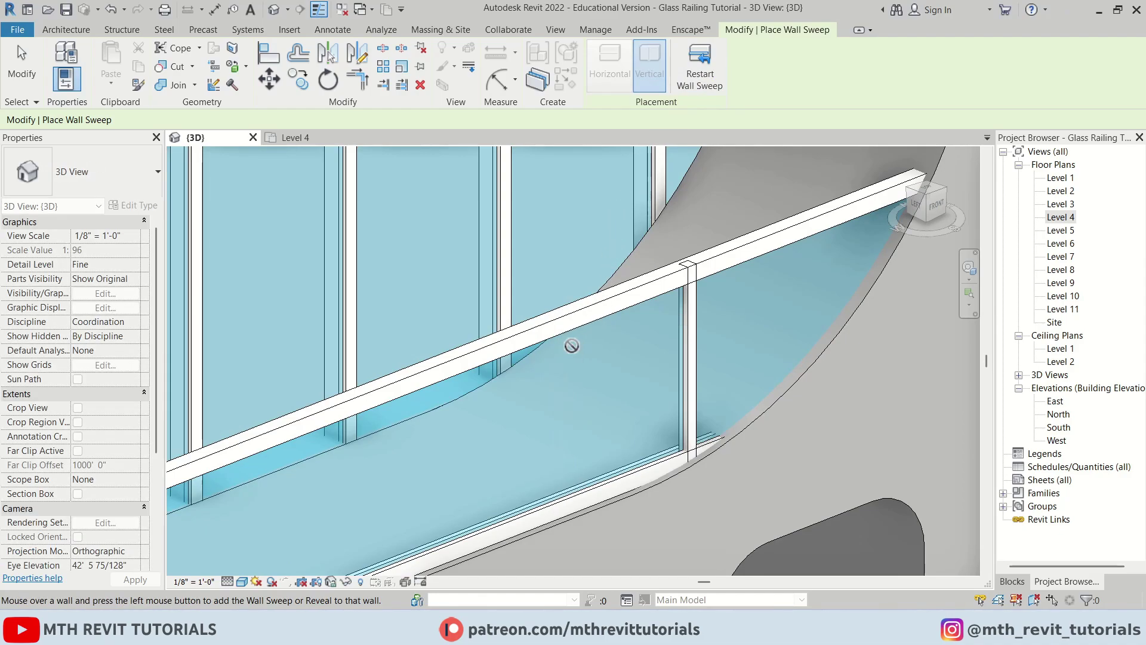
click(694, 82)
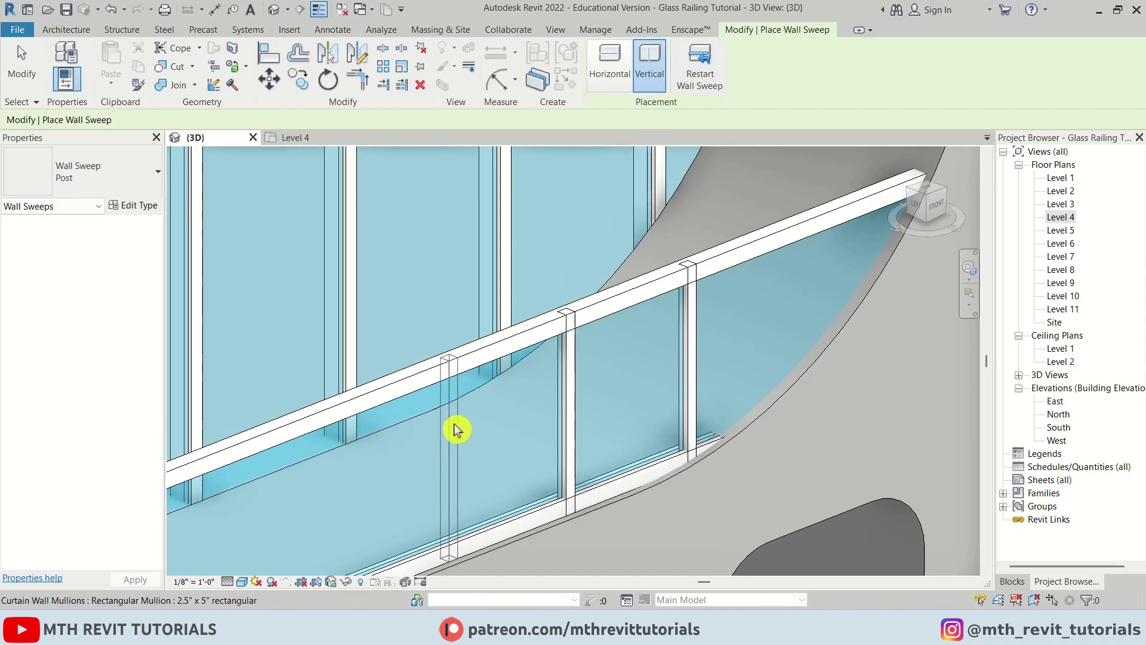
click(530, 409)
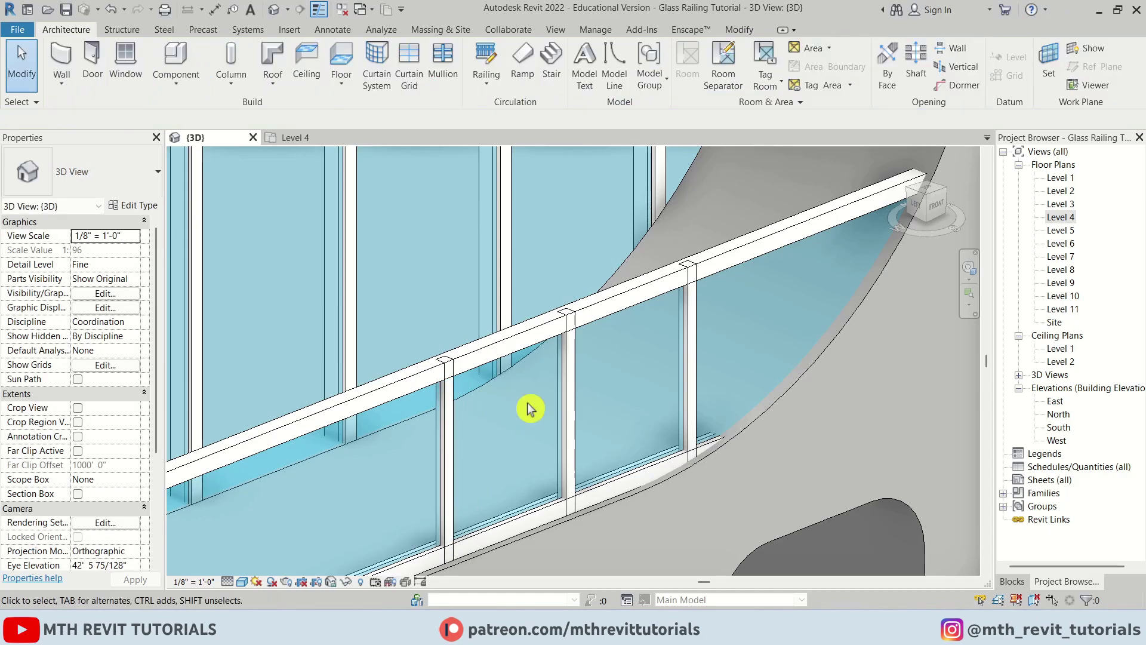
scroll(711, 317, up, 4)
Select the nearest post, briefly trying the Linework (LW) tool and cancelling it
click(687, 335)
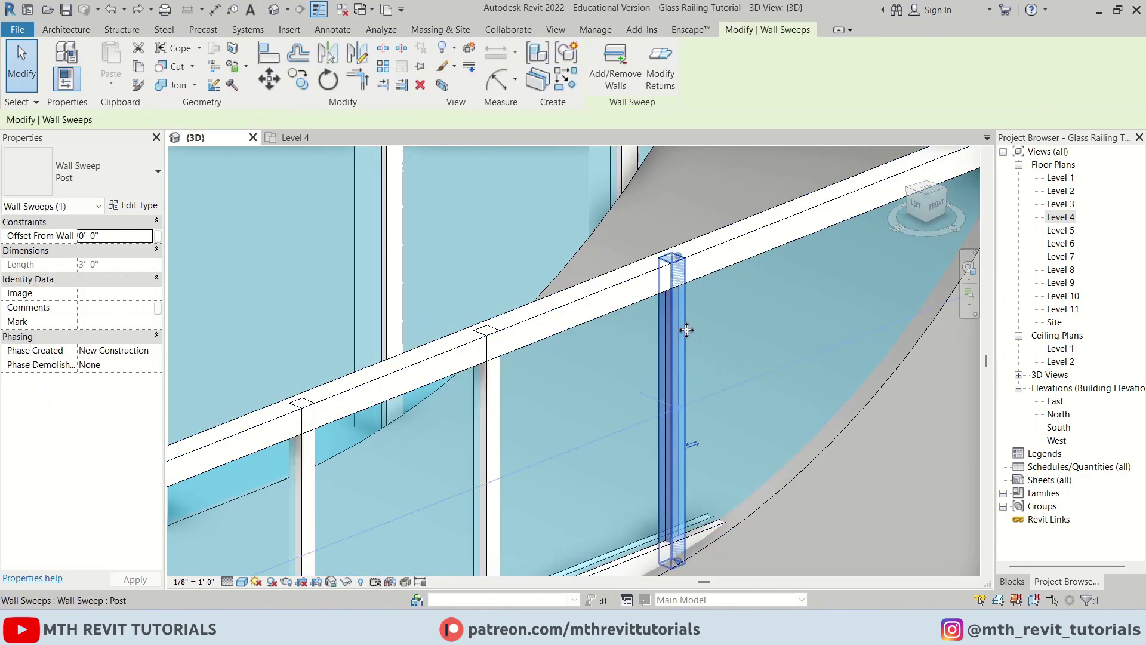
scroll(684, 299, up, 2)
key(l)
key(w)
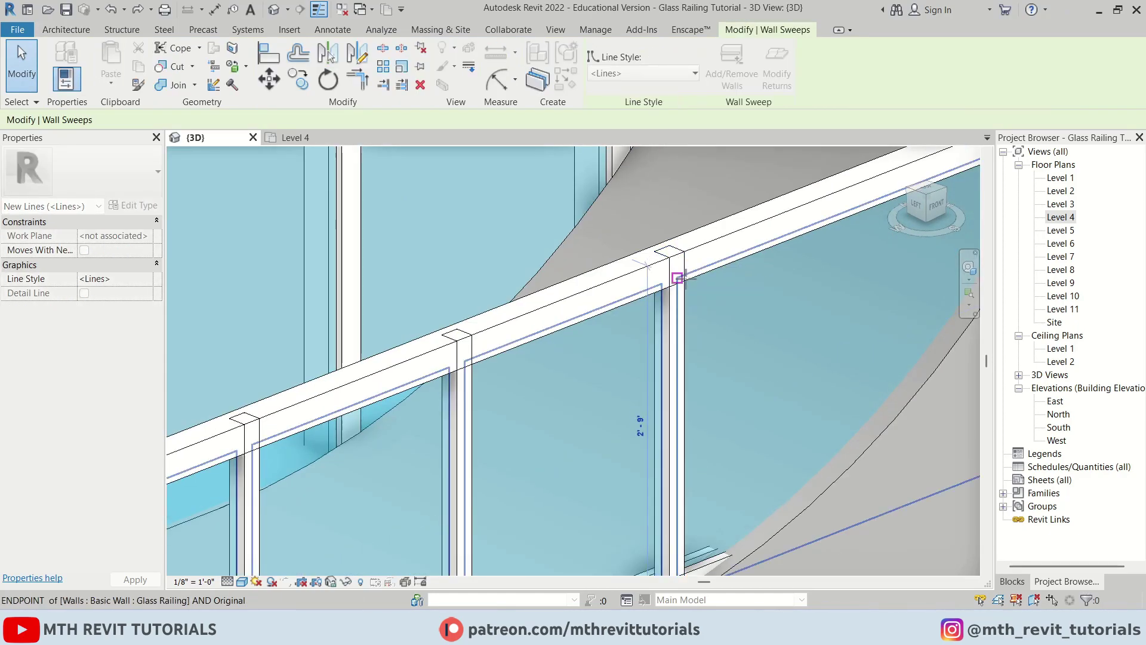
key(Escape)
key(Escape)
shift+middle_drag(776, 269, 715, 386)
click(715, 386)
key(Escape)
click(721, 370)
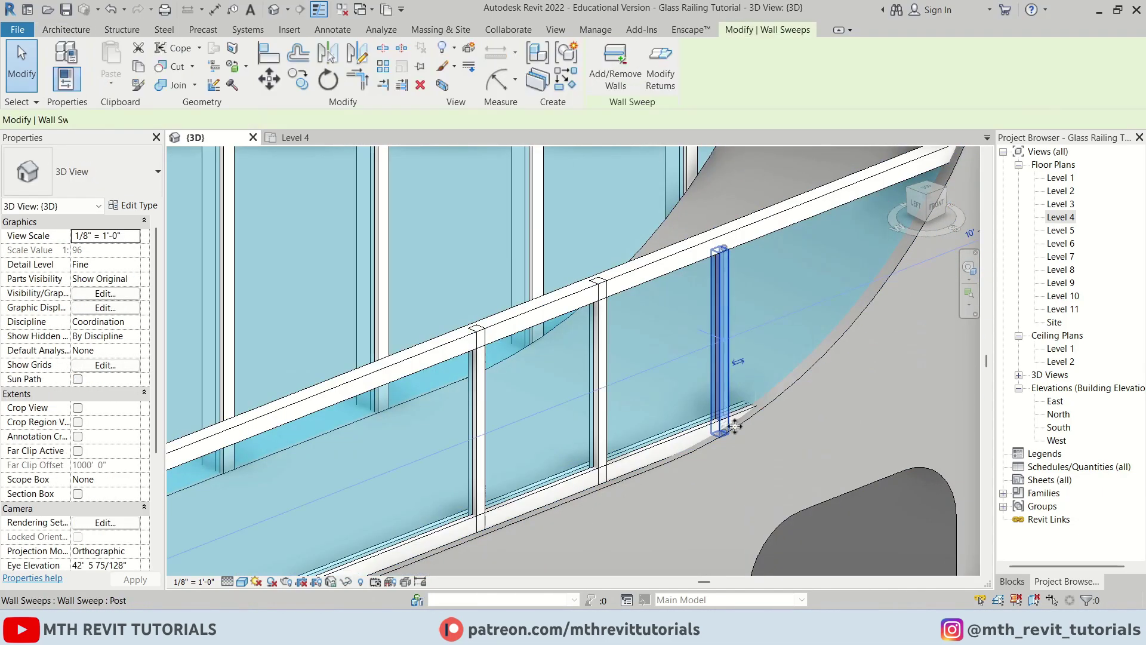
scroll(719, 382, up, 4)
key(l)
key(w)
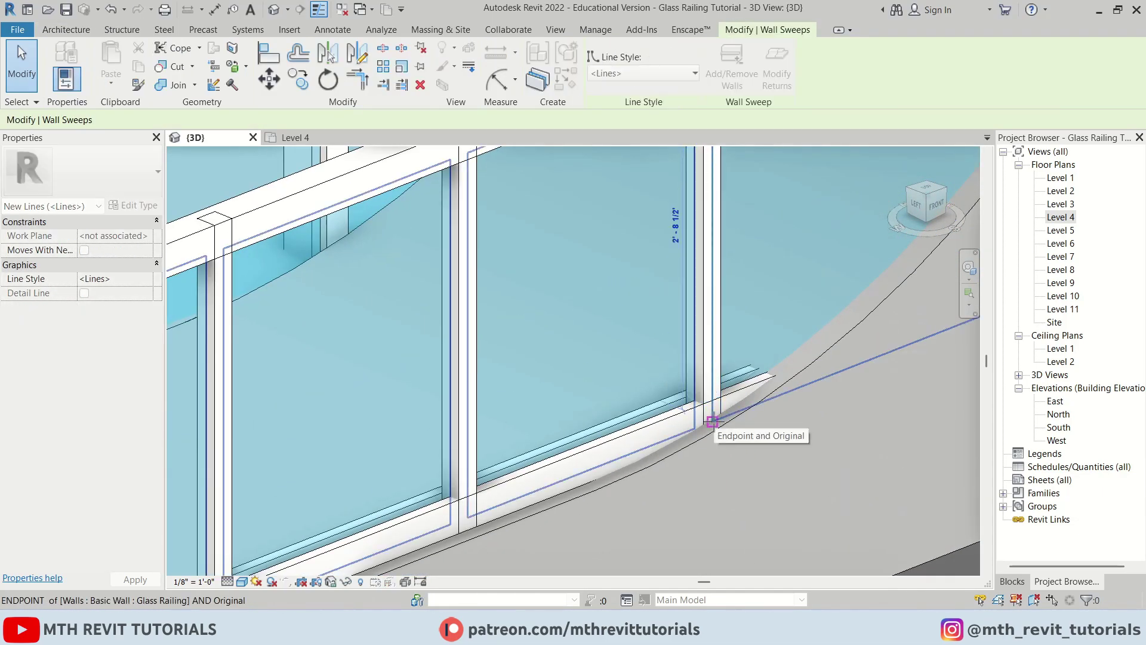
key(Escape)
key(Escape)
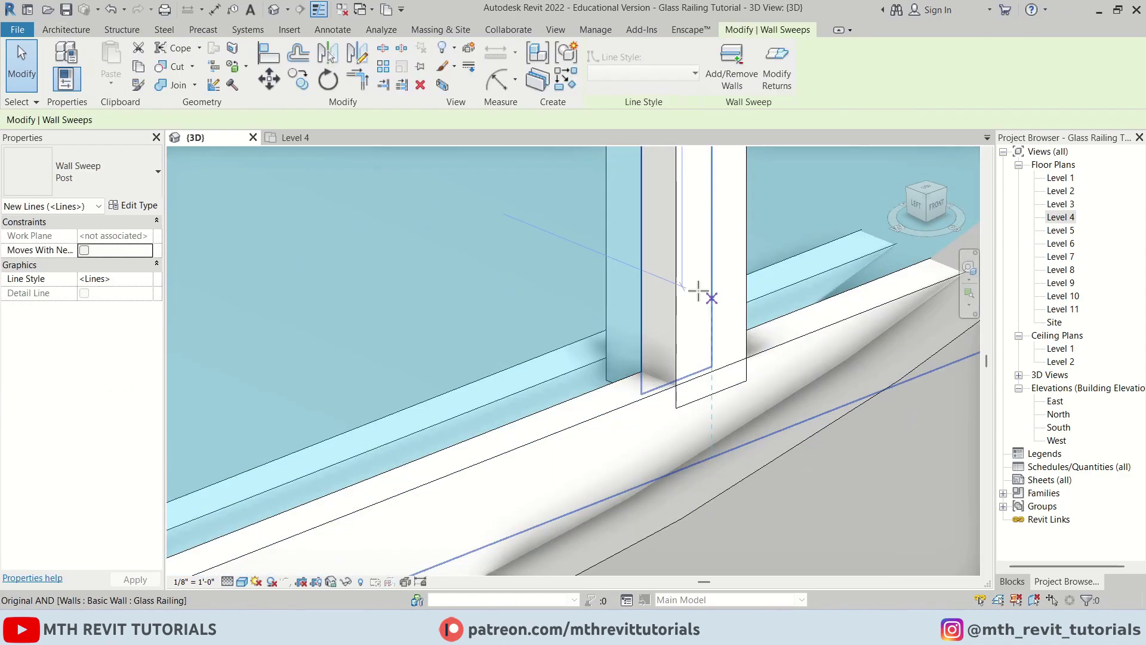
key(Escape)
Align the post flush with the wall edge using Align (AL)
click(716, 328)
key(a)
key(l)
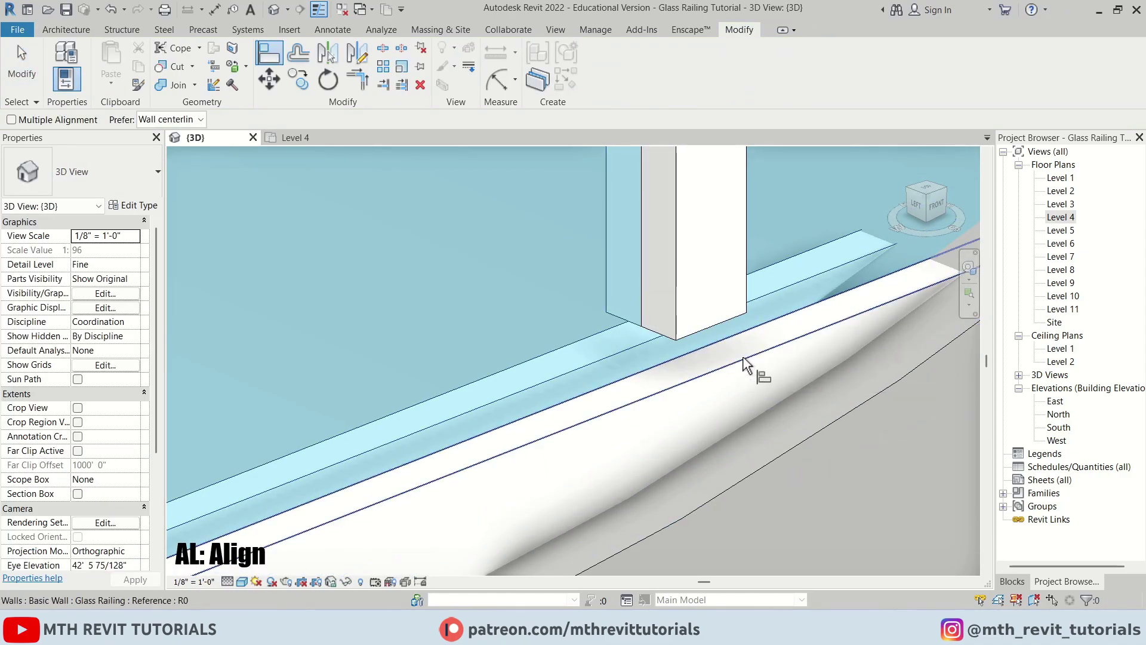
click(737, 391)
key(Escape)
key(Escape)
Delete the two extra vertical posts
scroll(738, 391, down, 3)
shift+middle_drag(711, 366, 645, 370)
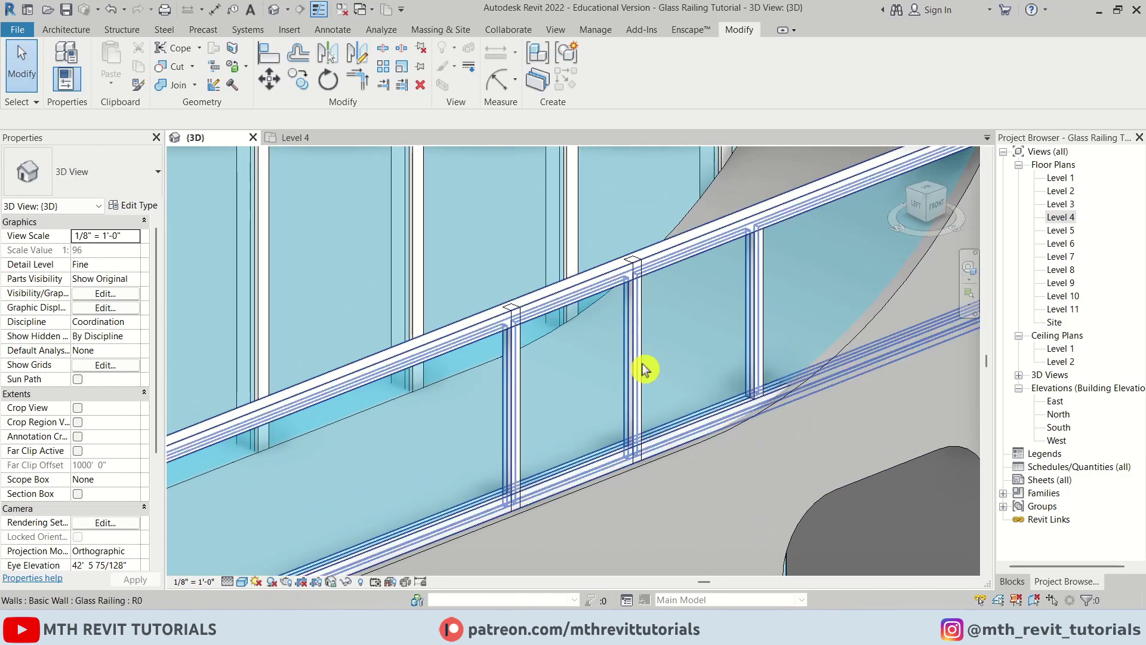
click(633, 405)
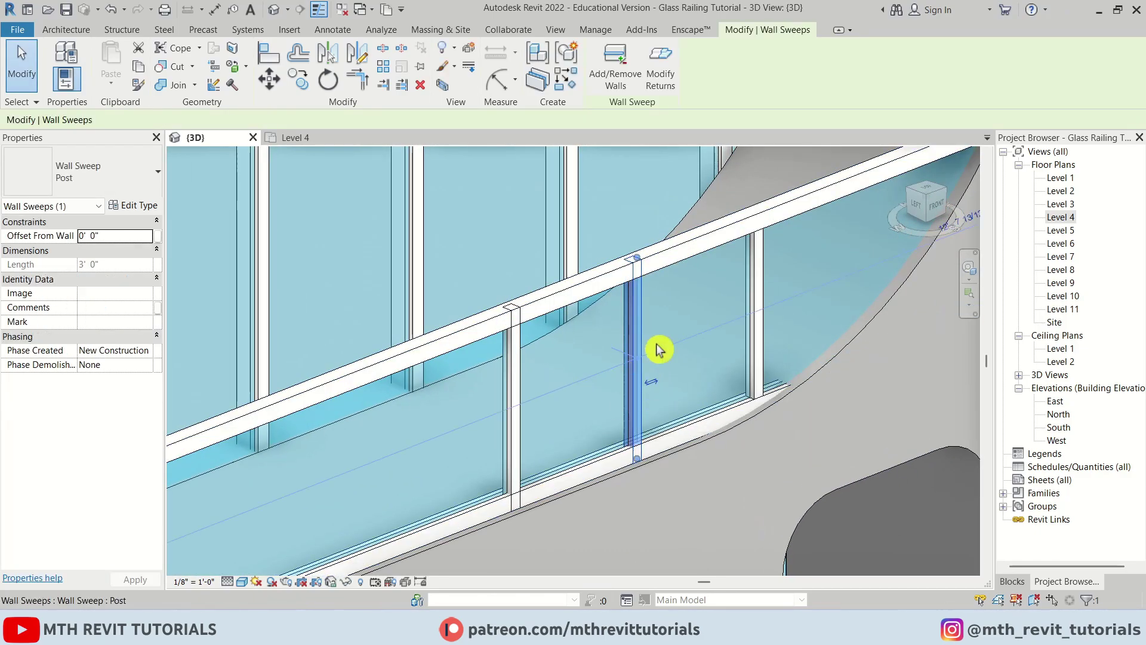
shift+middle_drag(659, 349, 695, 345)
ctrl+click(627, 358)
key(Delete)
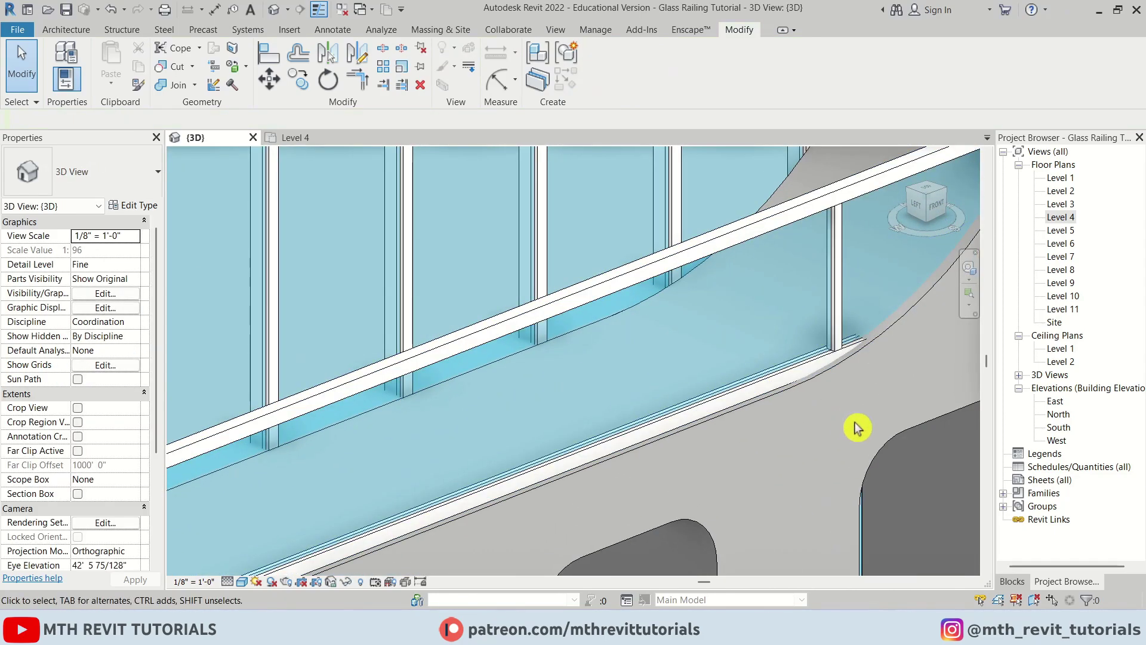
In the South elevation, array (AR) the remaining post with 3' - 0" spacing
double_click(1057, 427)
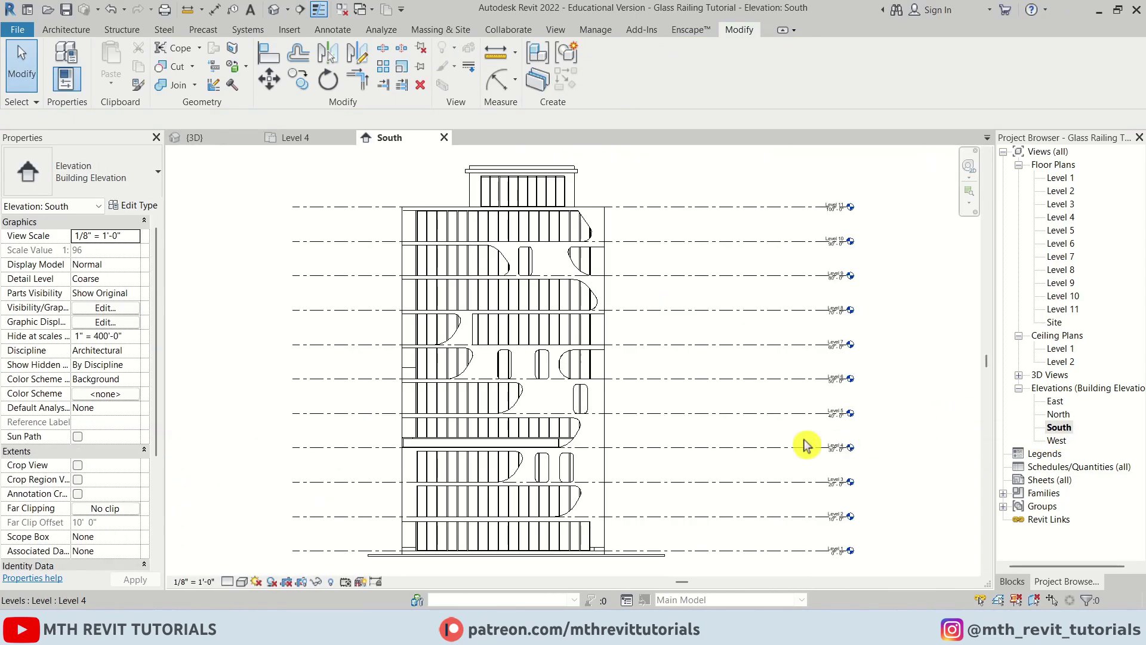
scroll(563, 460, up, 8)
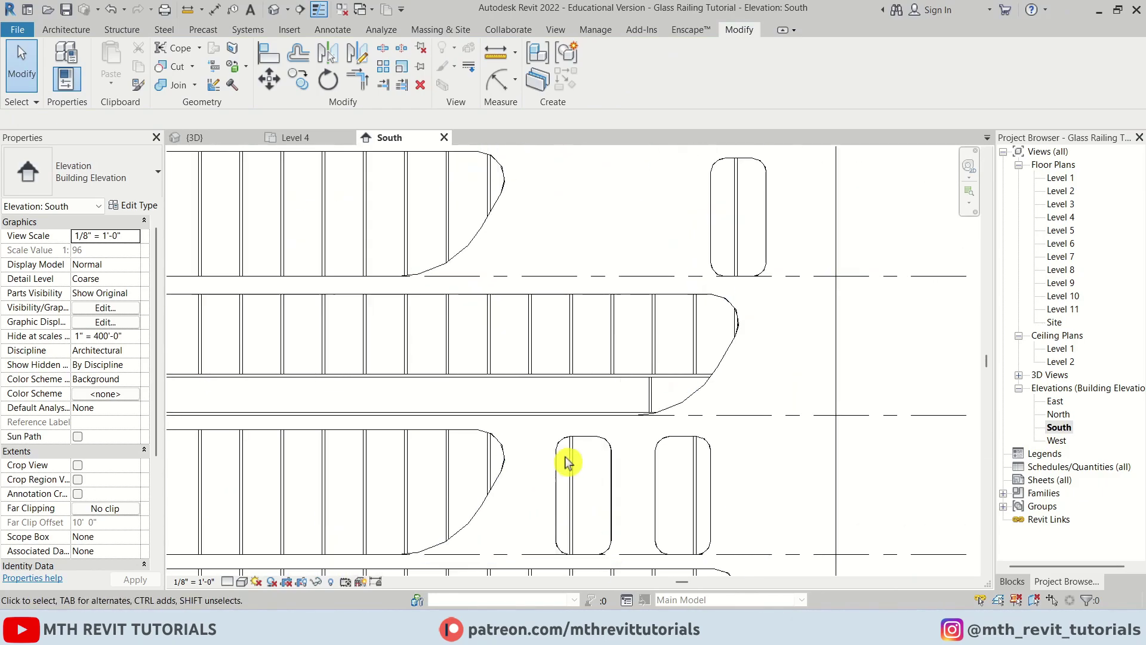
click(643, 384)
scroll(644, 376, up, 4)
key(a)
key(r)
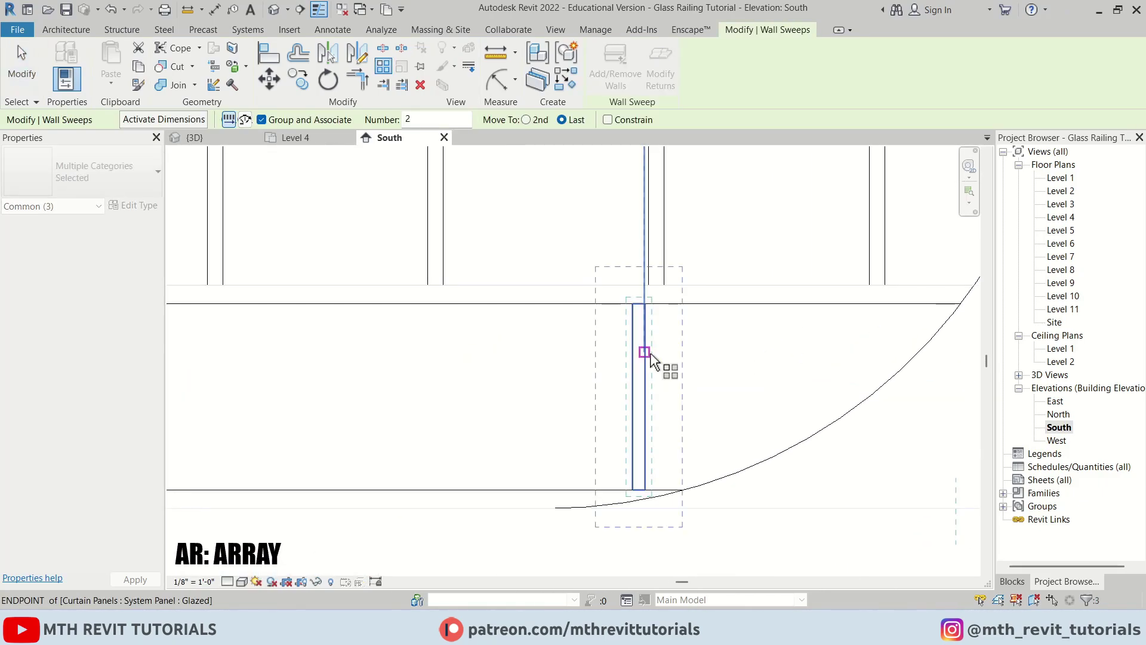
click(644, 305)
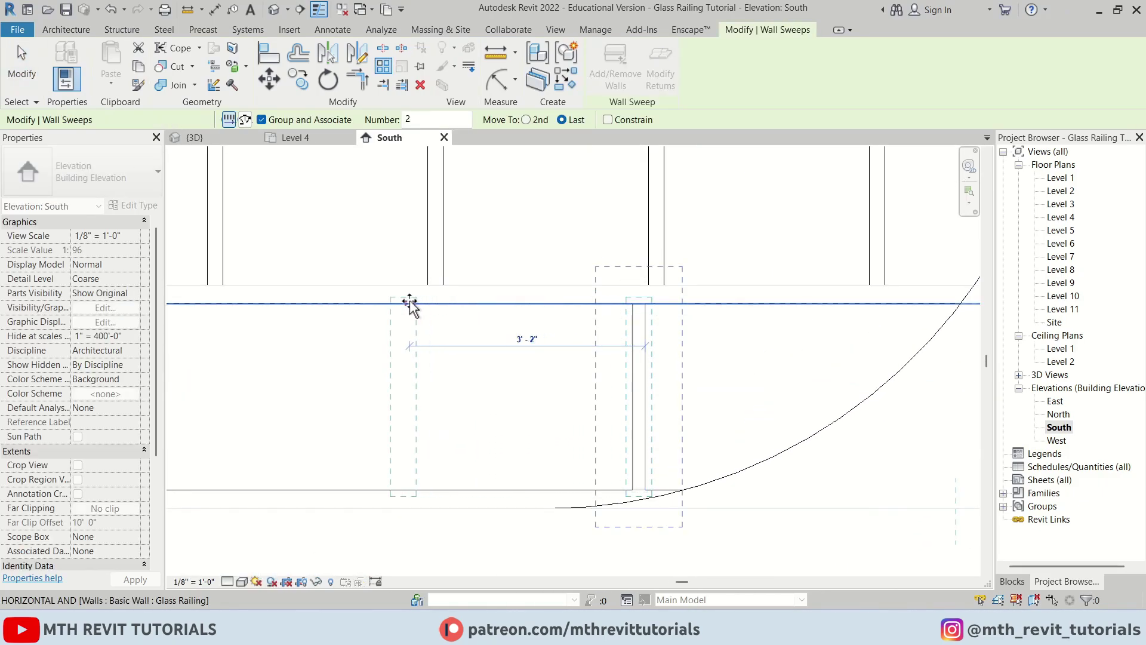
scroll(611, 292, up, 2)
click(526, 120)
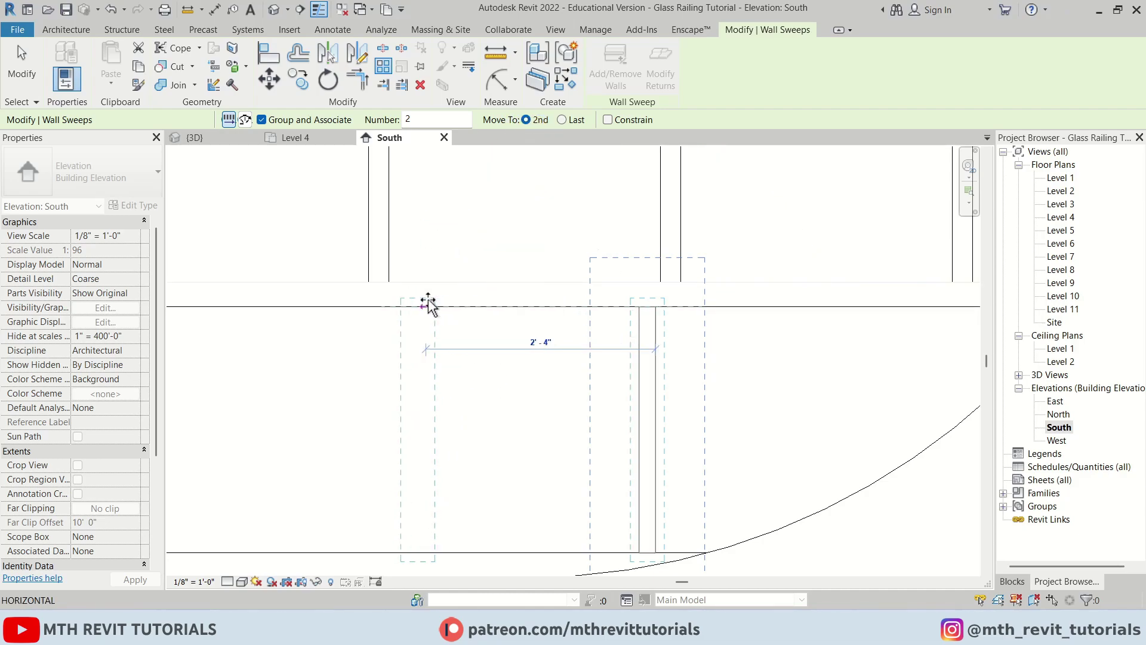
click(363, 306)
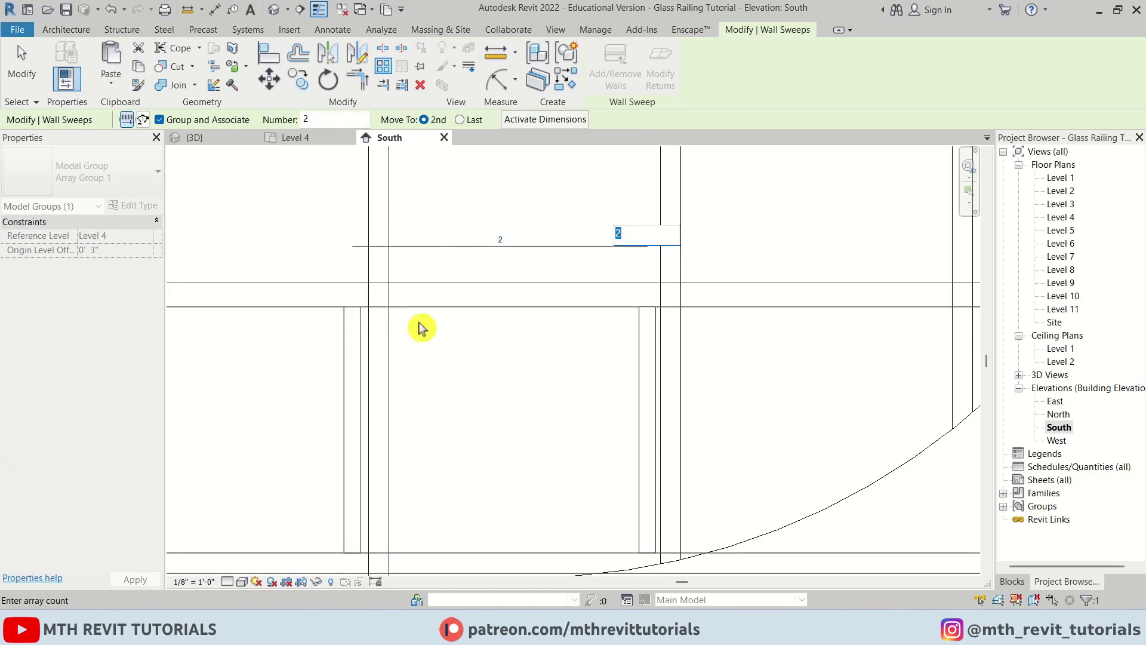
Set the post array count to 17 and switch to the default 3D view
scroll(710, 427, down, 2)
scroll(710, 427, down, 2)
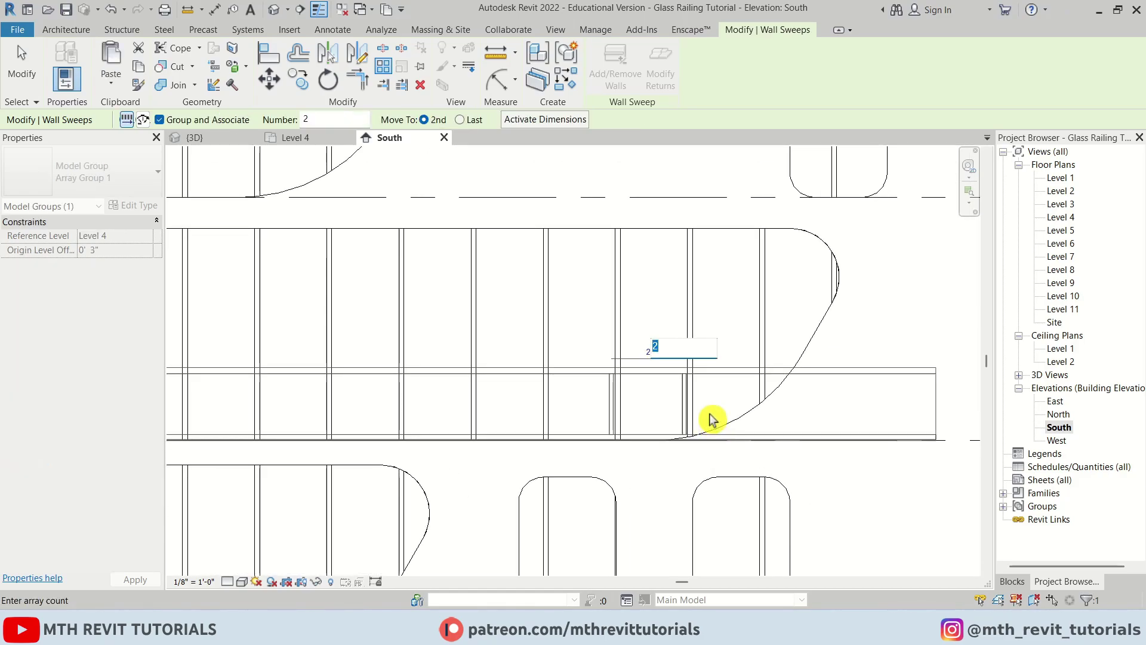
text(10)
key(Return)
scroll(831, 417, down, 2)
middle_drag(596, 468, 678, 352)
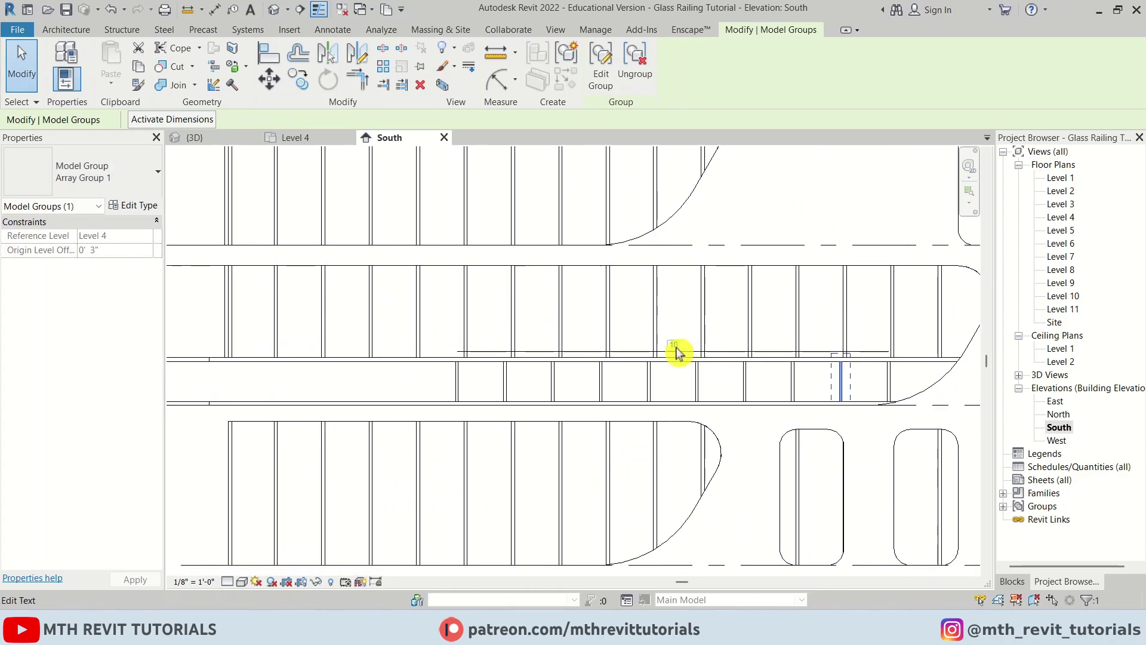
scroll(780, 379, down, 4)
text(17)
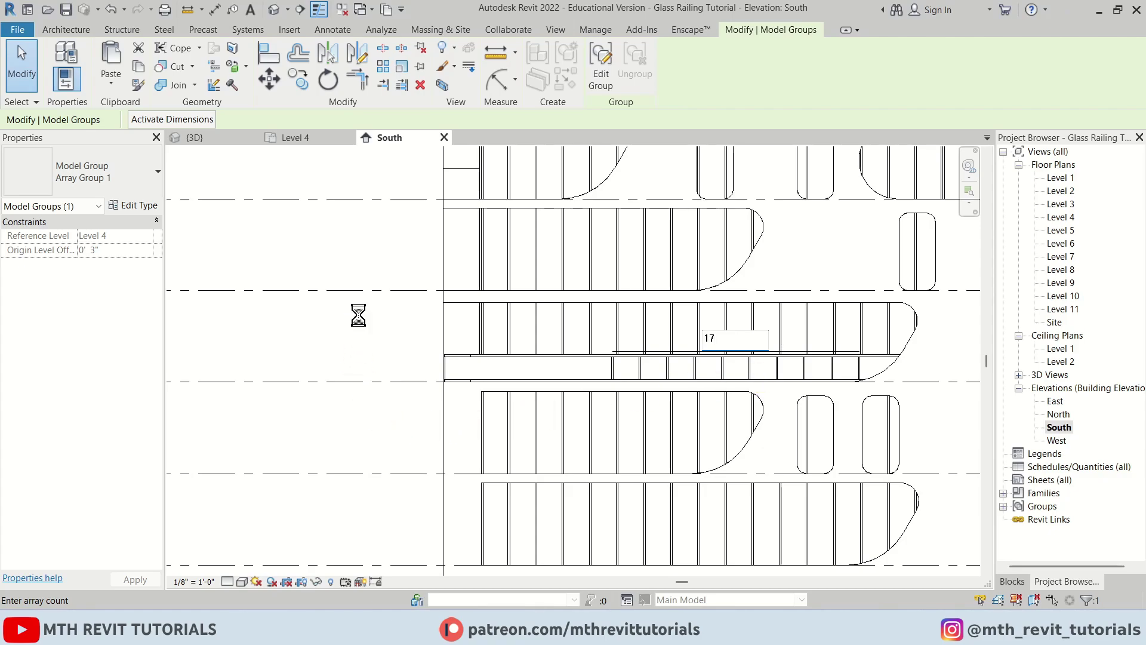
key(Return)
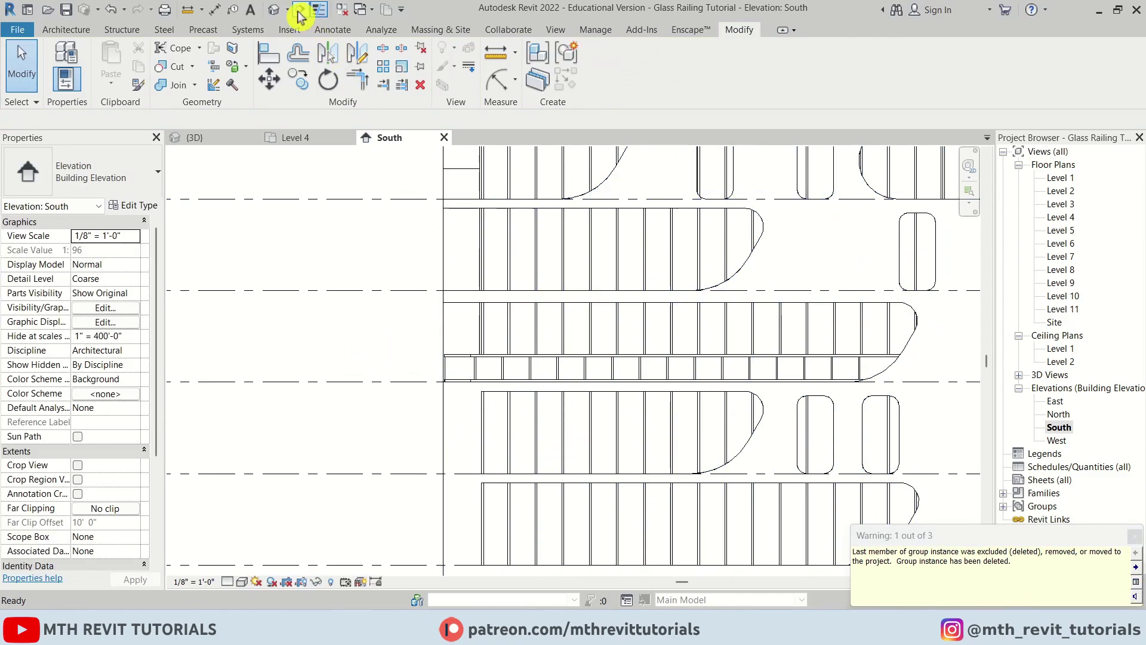
click(299, 12)
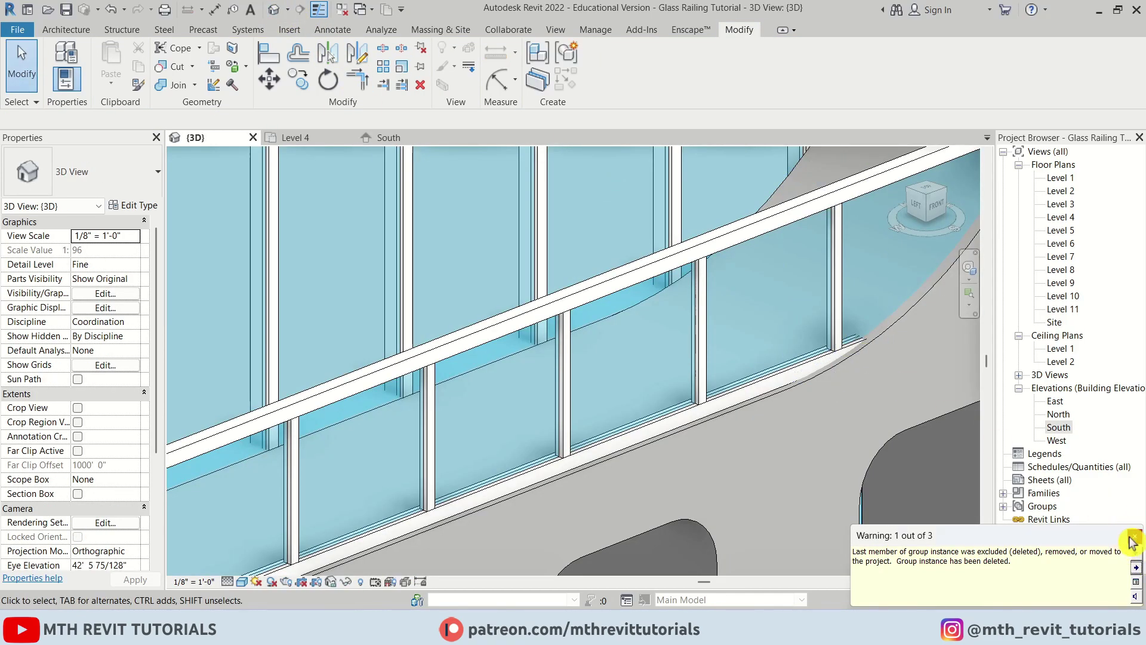
Orbit and zoom the 3D view to bring the railing's post sweeps into focus
scroll(691, 281, down, 10)
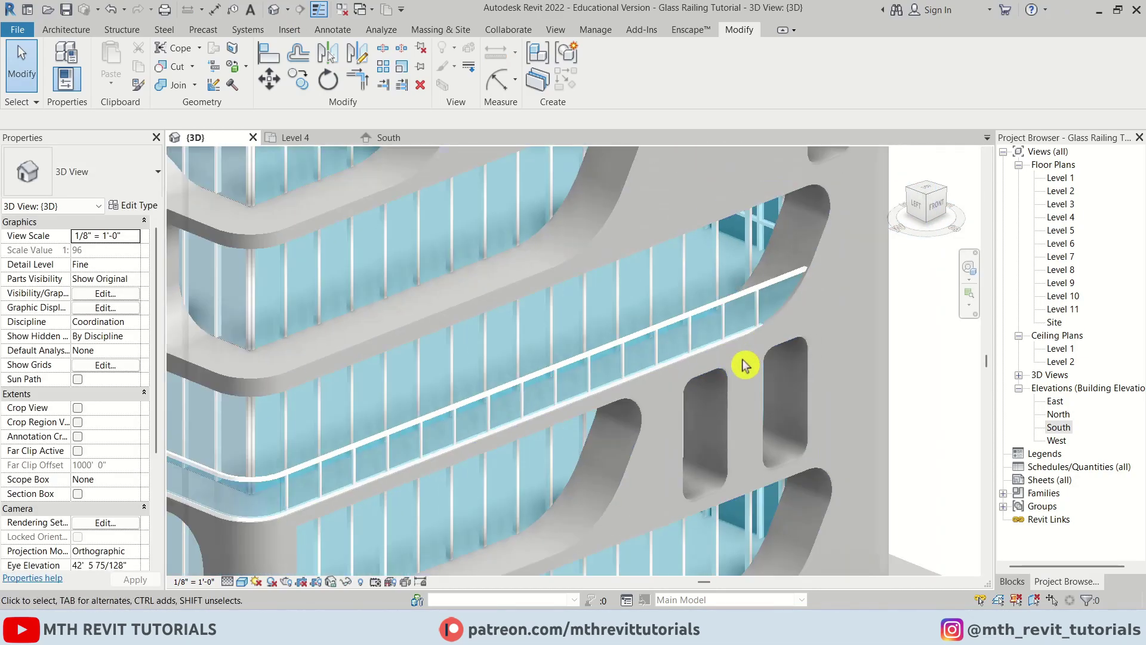
shift+middle_drag(747, 361, 596, 476)
scroll(596, 475, up, 5)
scroll(422, 476, down, 2)
scroll(745, 335, up, 2)
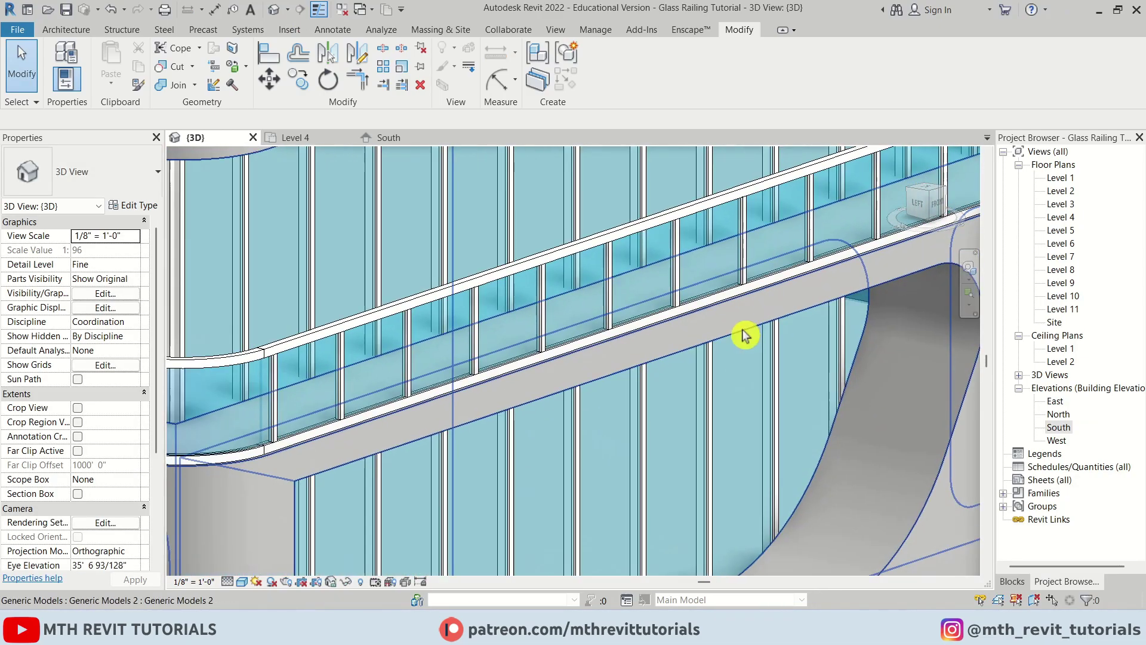
scroll(360, 468, down, 3)
scroll(417, 450, up, 3)
scroll(376, 378, up, 2)
middle_drag(376, 378, 377, 496)
scroll(686, 340, down, 3)
scroll(473, 461, up, 3)
scroll(717, 371, up, 4)
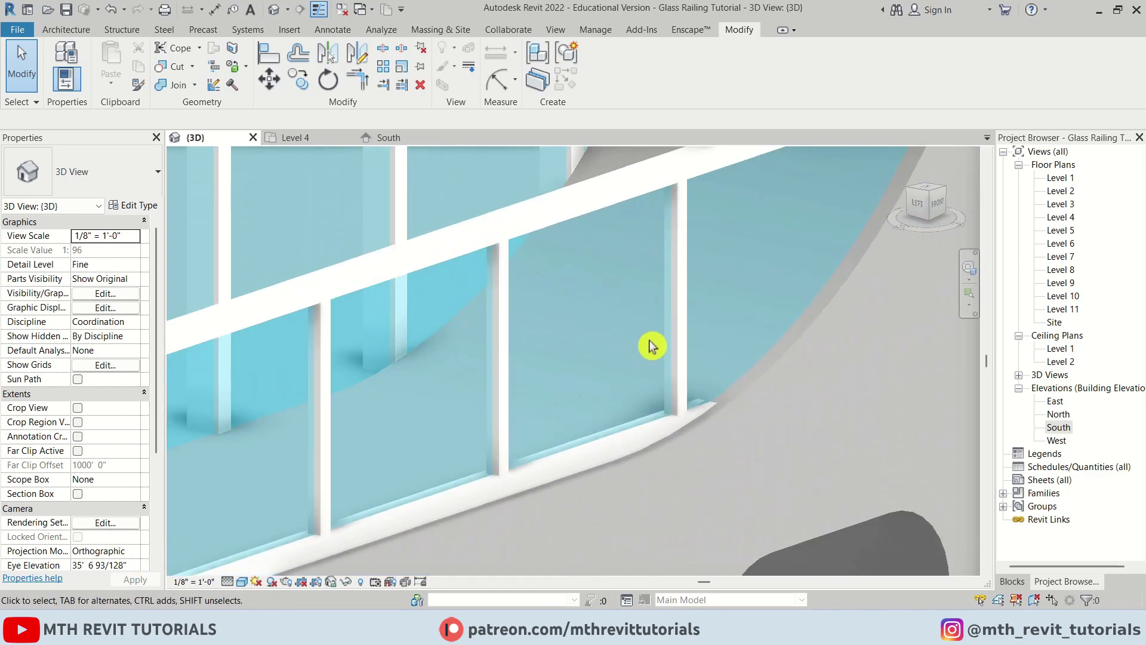
scroll(652, 346, down, 3)
scroll(583, 404, up, 5)
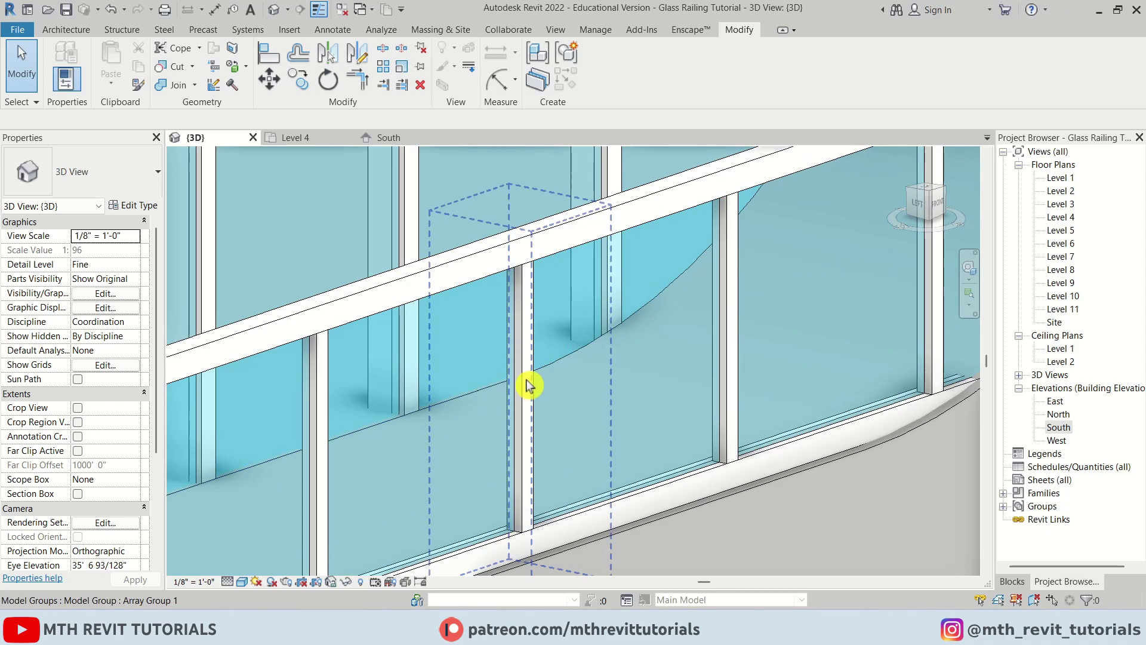
Select every post wall sweep visible in the view and delete them
key(Tab)
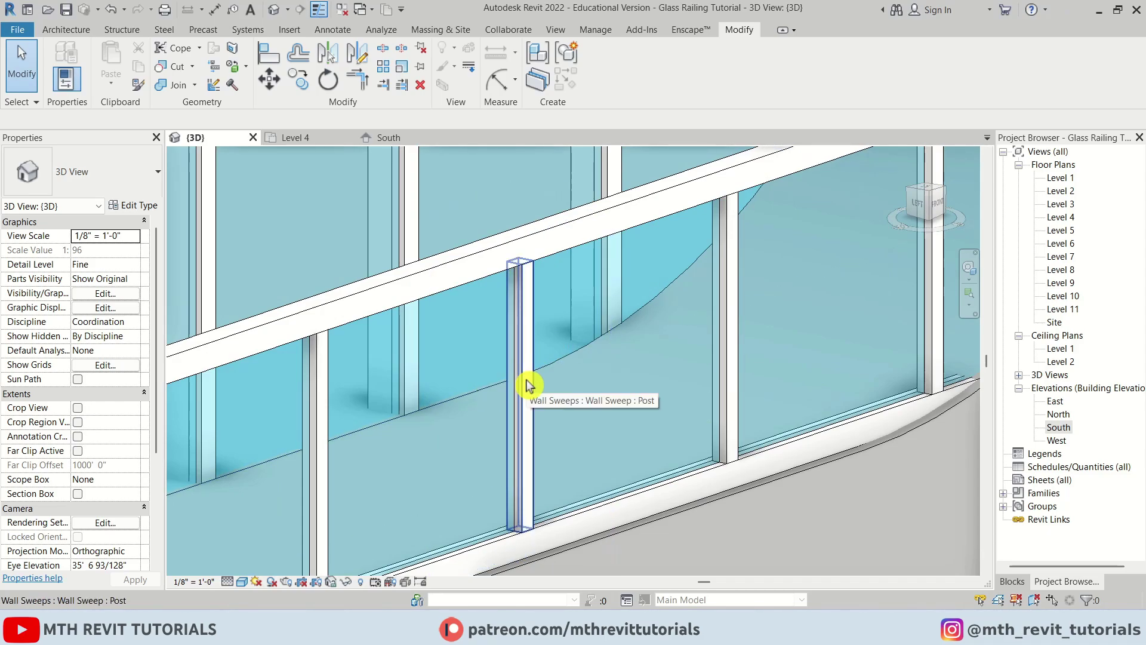
click(527, 385)
right_click(527, 385)
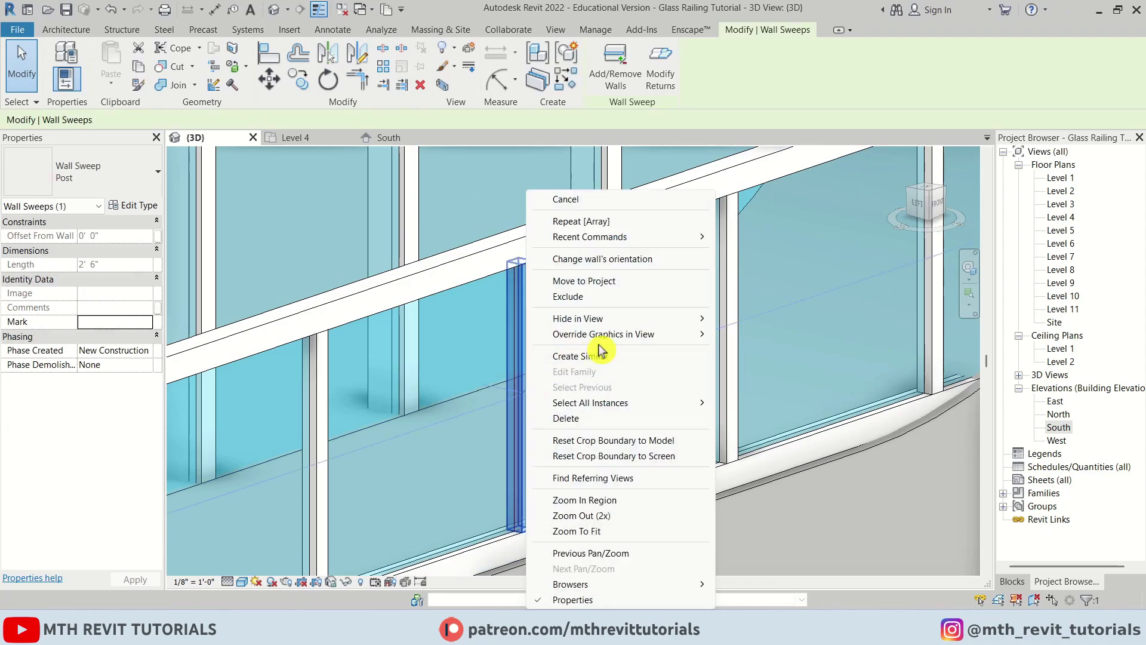
mouse_move(627, 402)
click(755, 403)
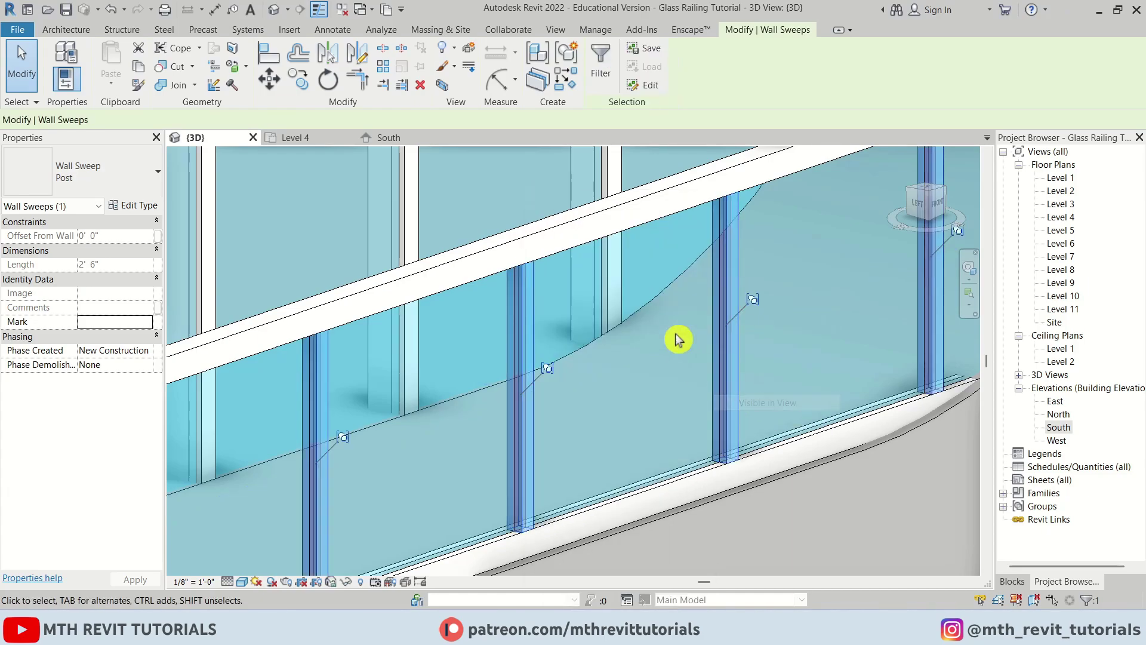
click(420, 85)
Create a wall reveal type named Reveal 2 using the Post : Post profile
click(65, 30)
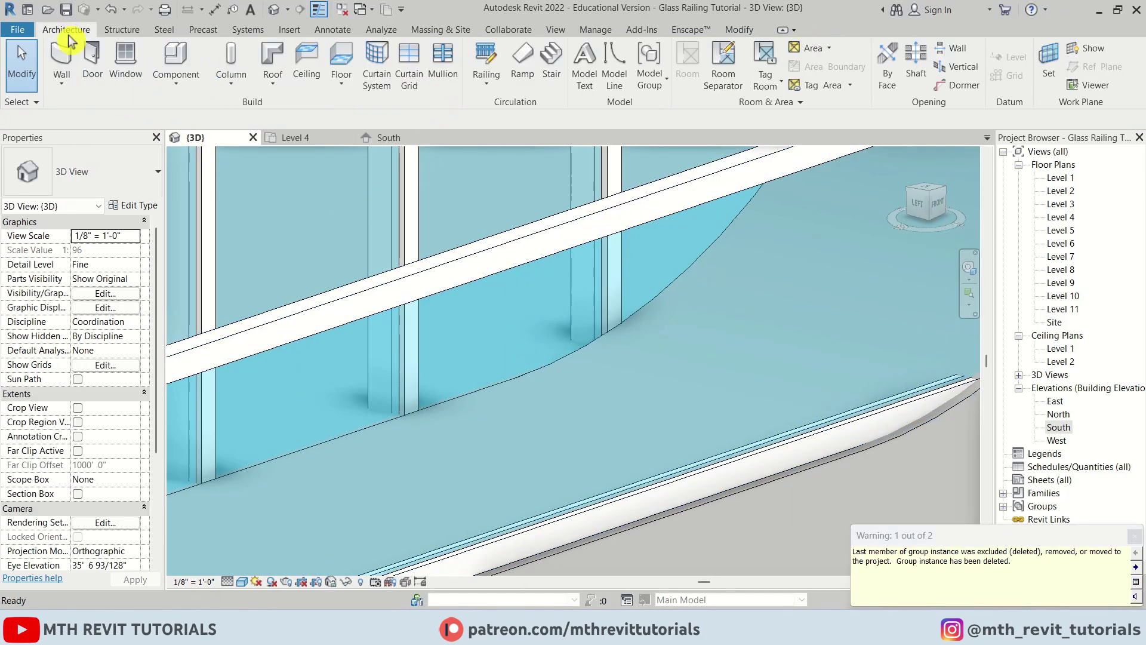
click(70, 87)
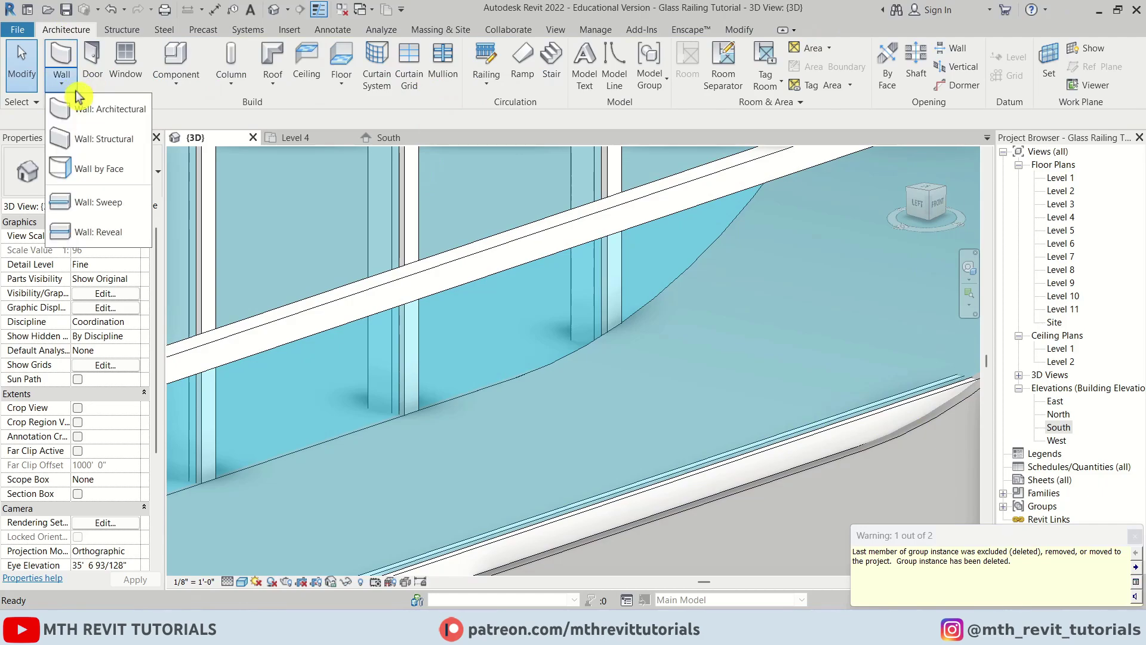
click(134, 239)
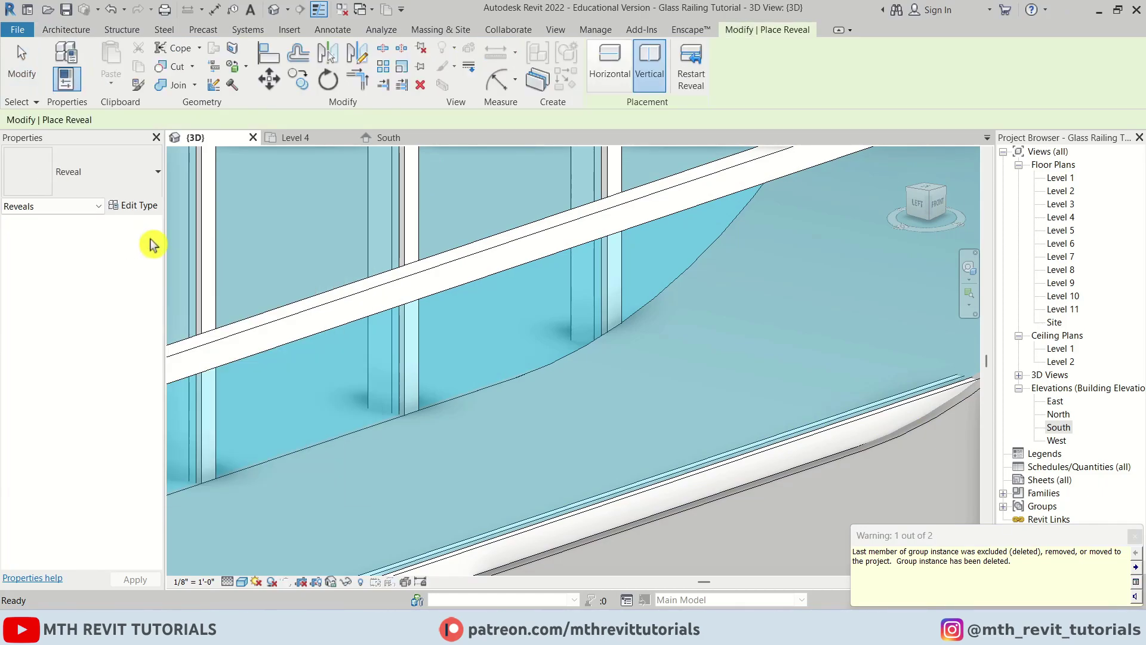
click(143, 204)
click(726, 173)
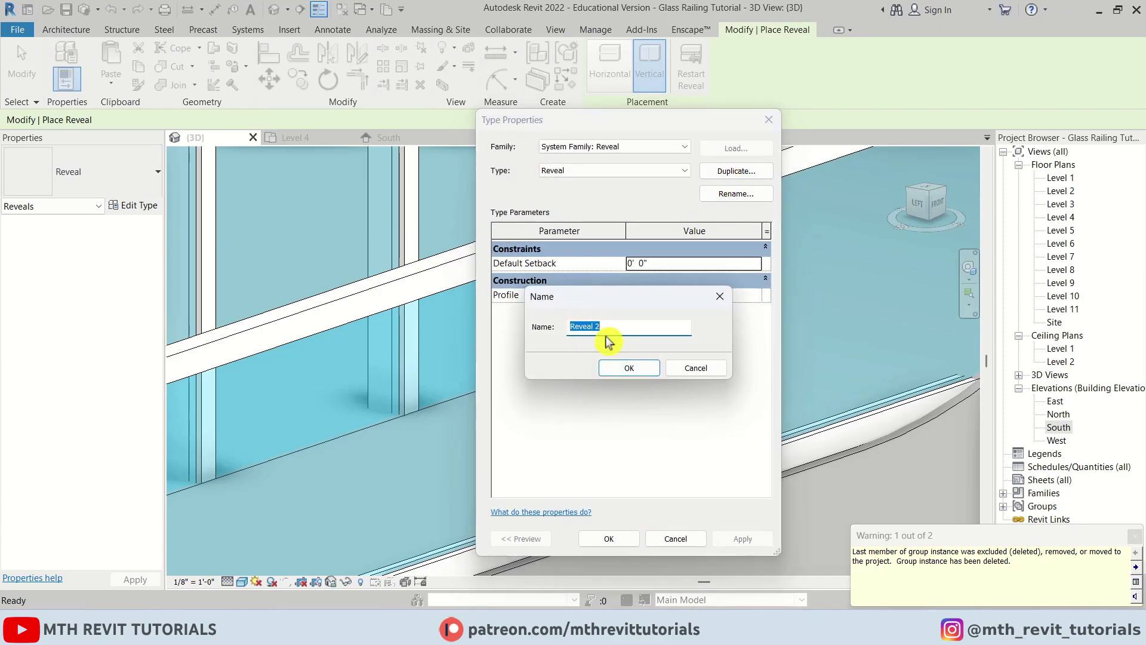
click(632, 369)
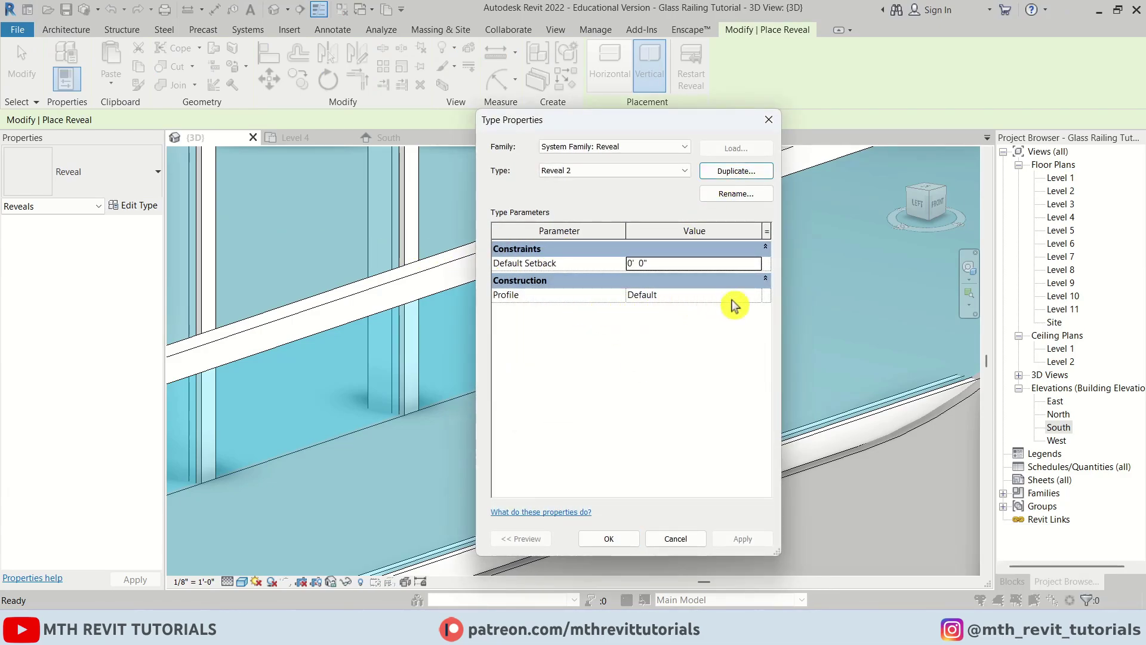
click(758, 297)
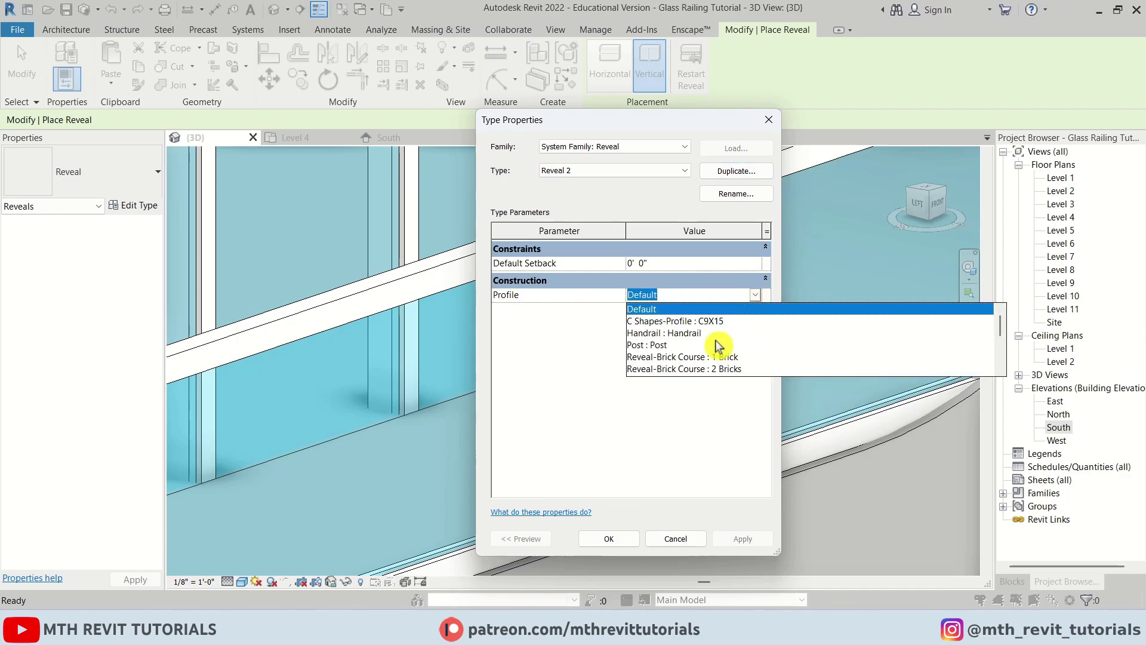
scroll(667, 357, down, 1)
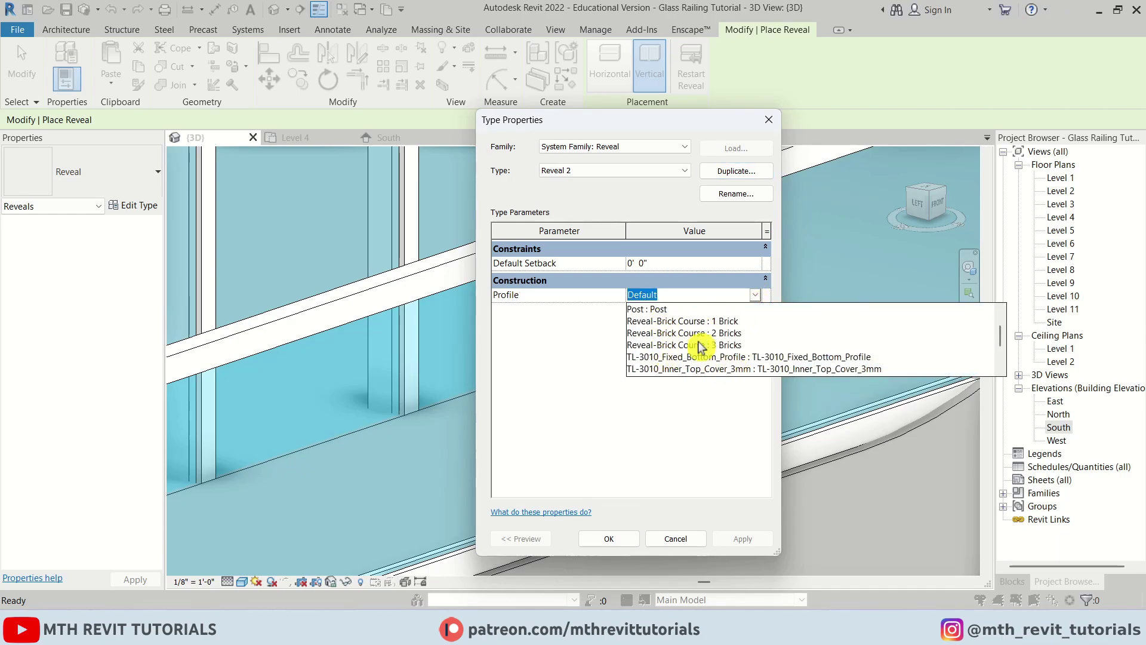
click(656, 309)
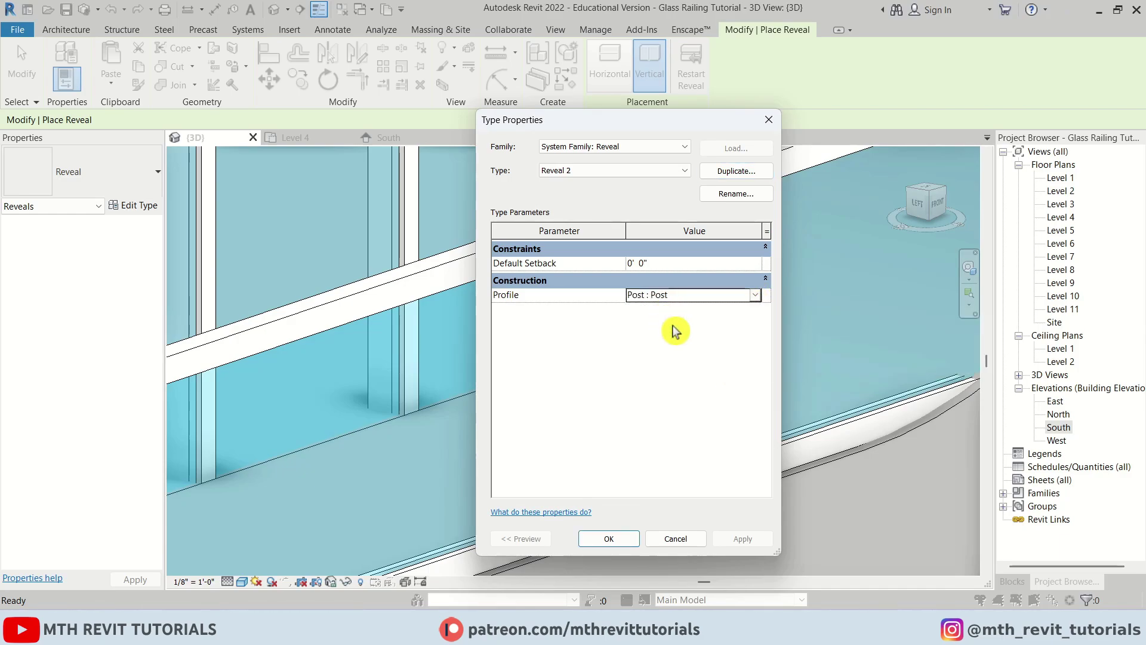
click(599, 543)
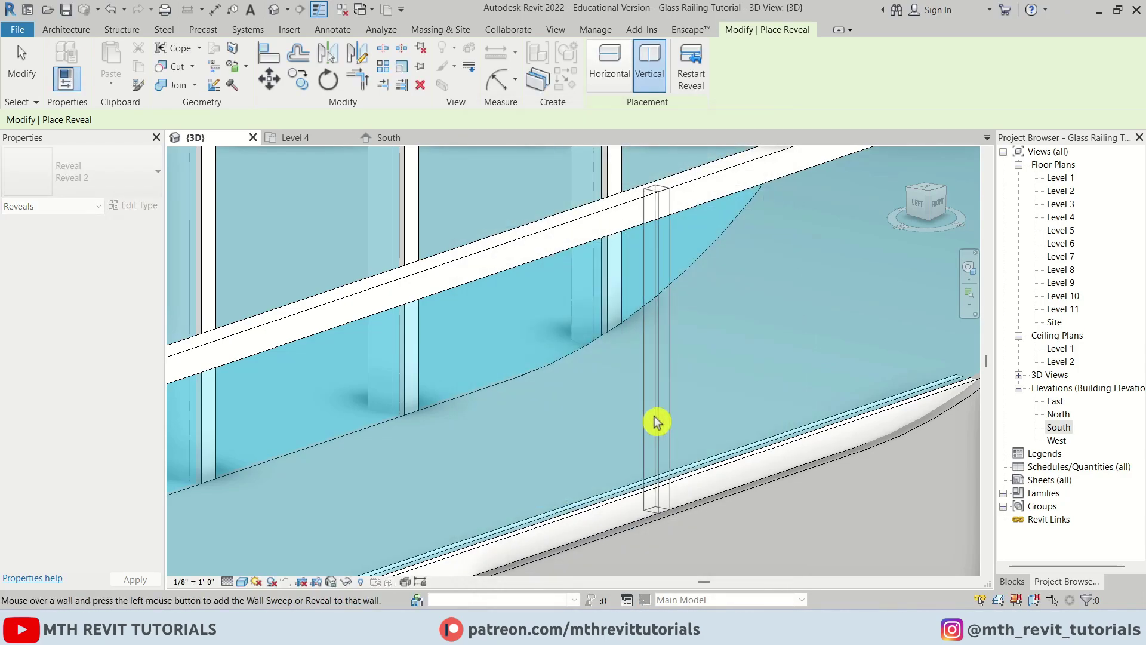
Place three vertical Reveal 2 posts along the glass railing wall, reusing it via Create Similar
click(657, 422)
scroll(650, 302, down, 2)
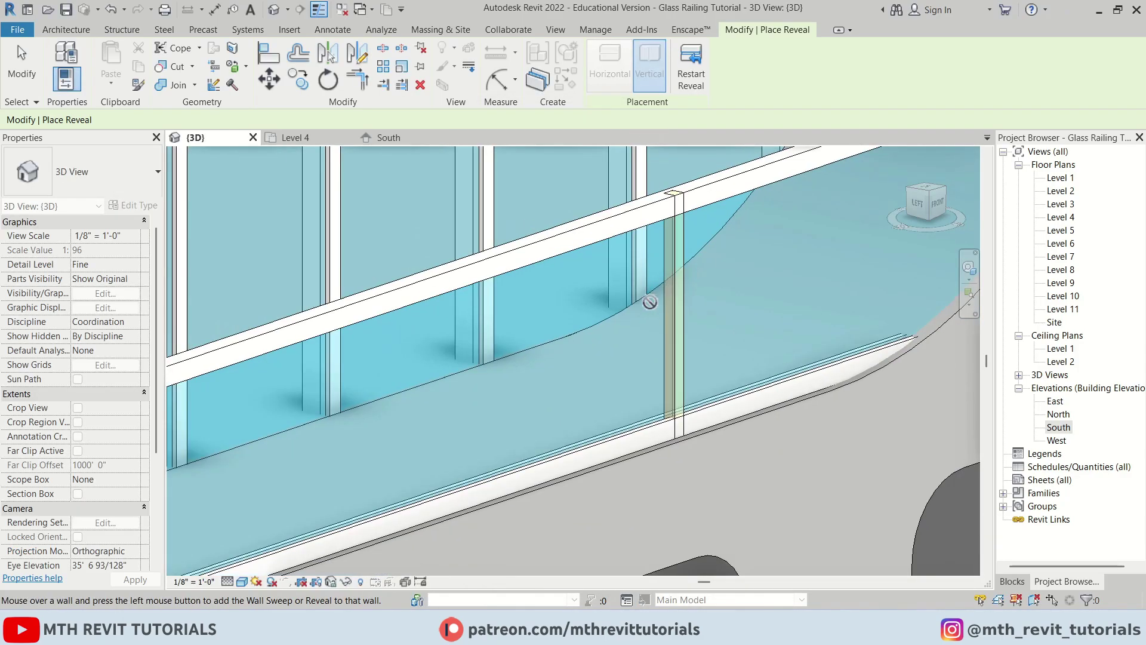
key(Escape)
shift+middle_drag(726, 338, 553, 297)
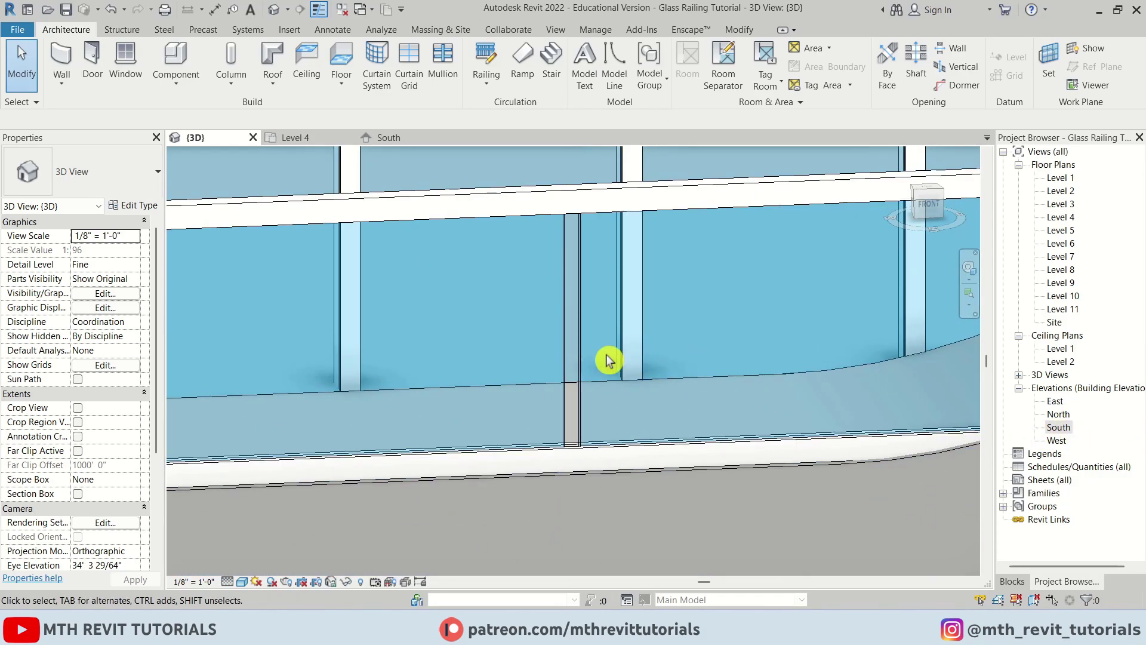
click(575, 342)
key(c)
key(s)
scroll(389, 357, down, 3)
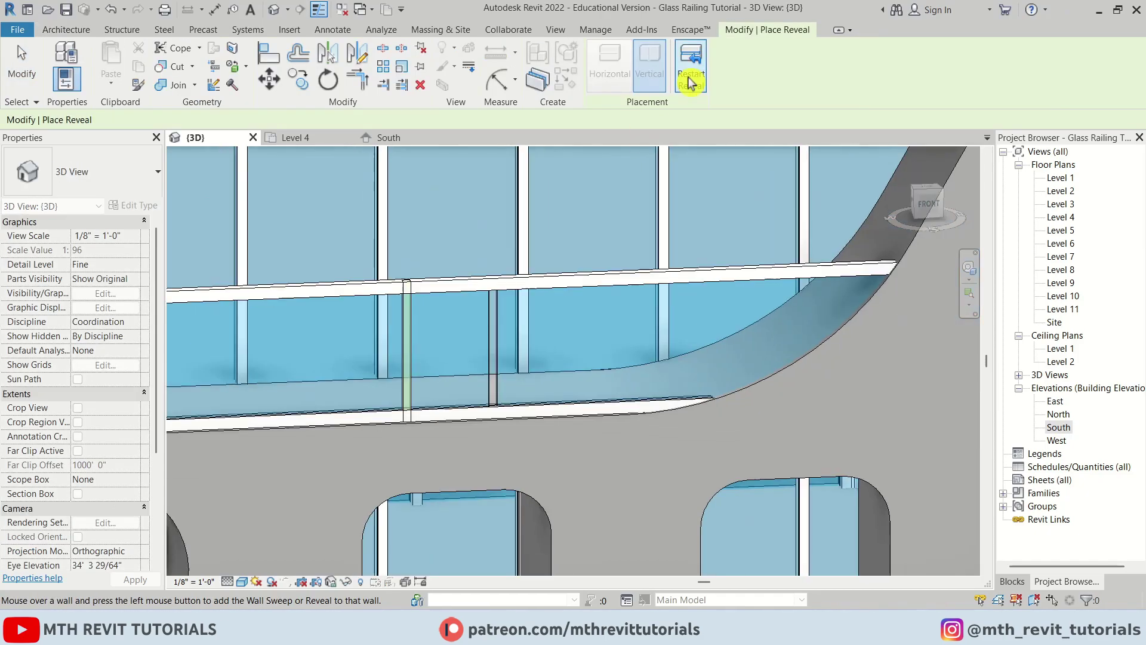
click(286, 381)
click(391, 379)
key(Escape)
Check the post reveals' spacing and orbit the sectioned model around Level 4
click(408, 372)
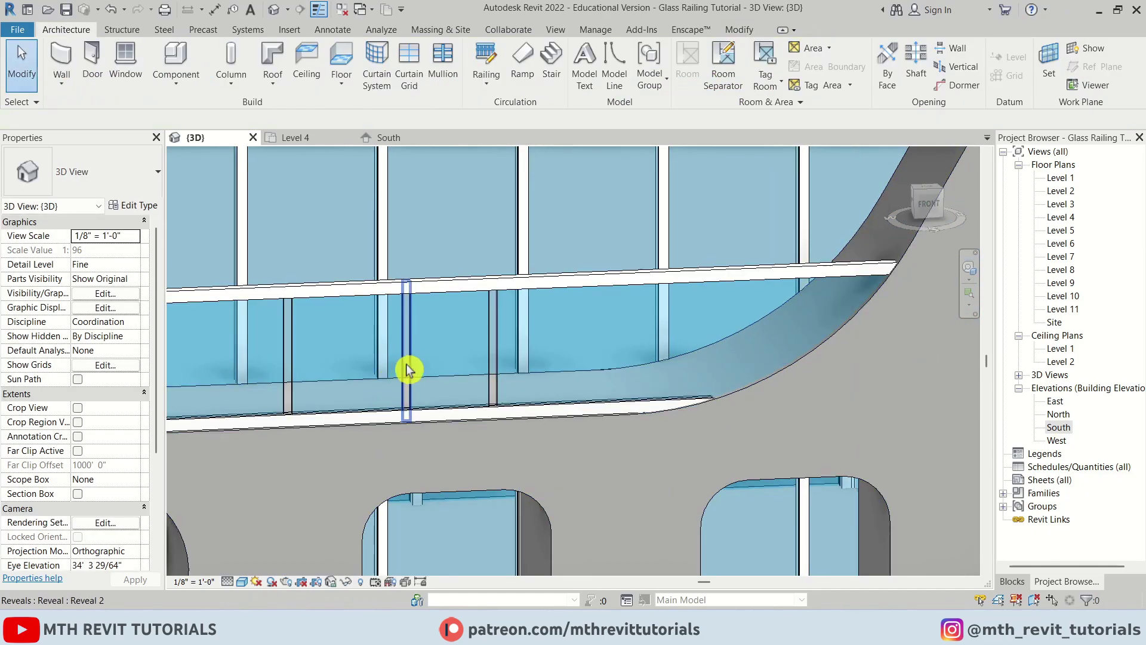
key(Escape)
scroll(410, 371, up, 3)
shift+middle_drag(409, 371, 632, 330)
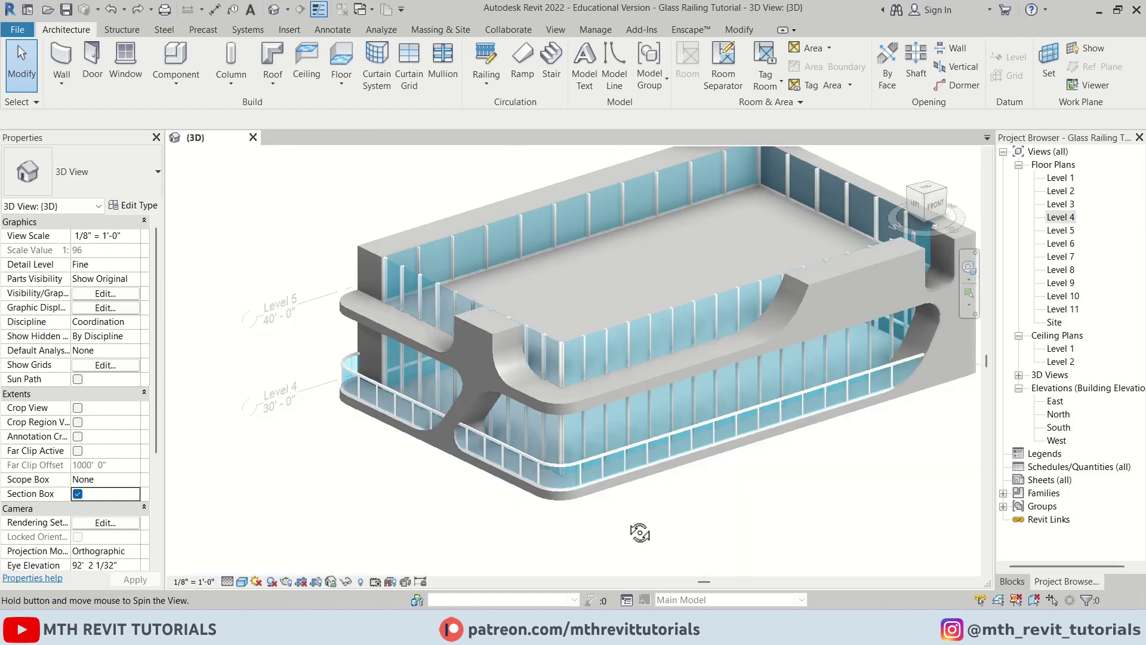
shift+middle_drag(637, 530, 664, 491)
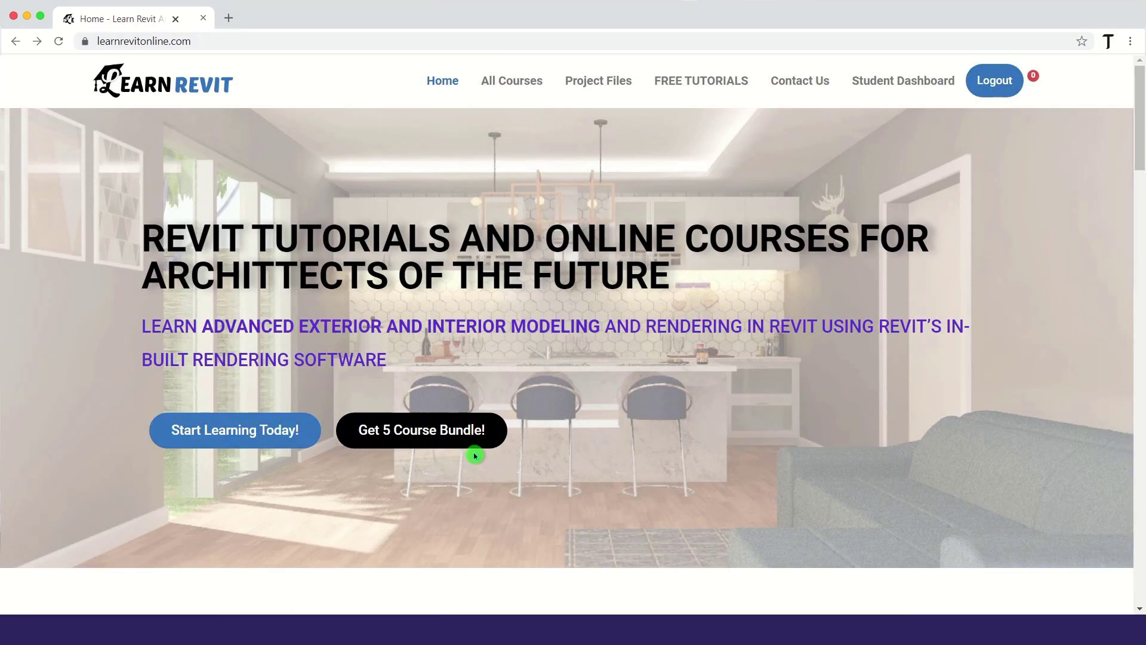
Open the 'Get 5 Course Bundle!' page on the Learn Revit website
click(469, 442)
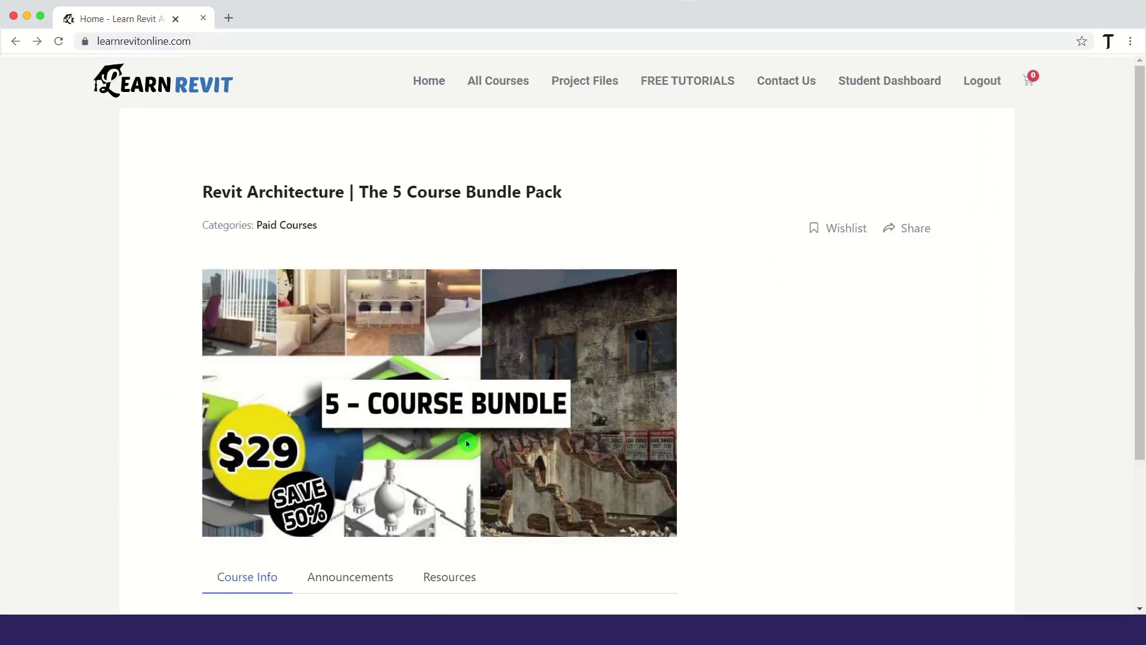